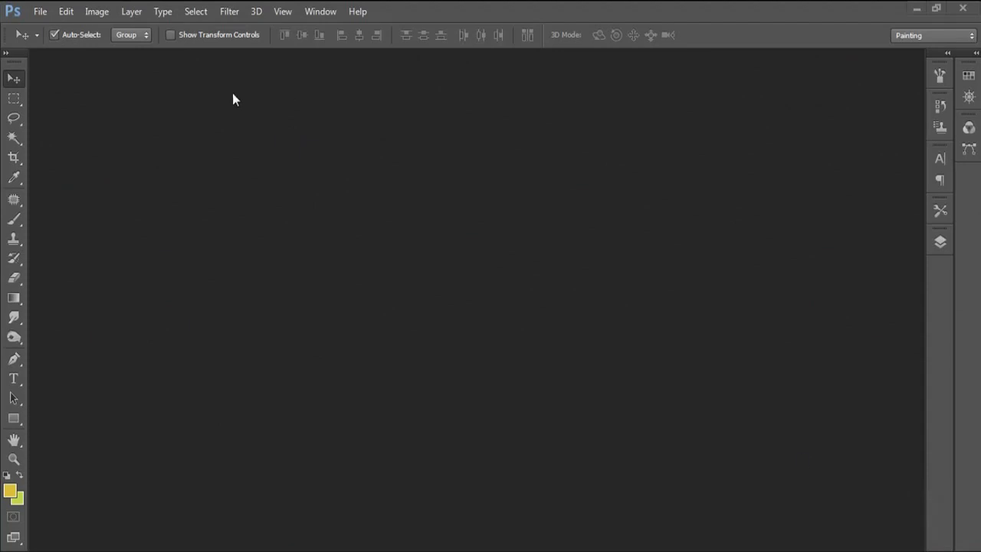
- Create a blank white 8.5 x 11 inch document at 72 ppi, then switch to Windows Explorer
{"action": "left_click", "coordinate": [40, 12]}
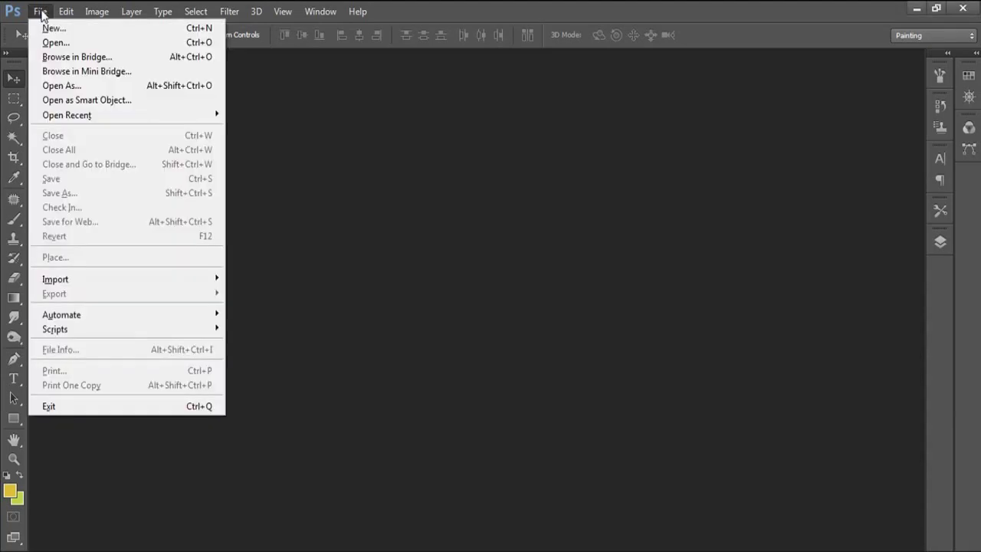
{"action": "left_click", "coordinate": [49, 29]}
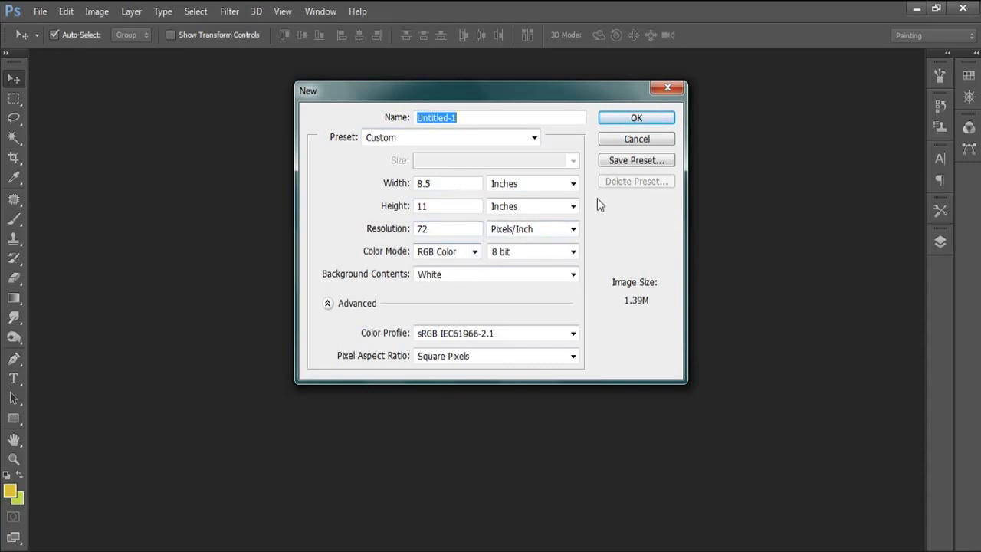
{"action": "left_click", "coordinate": [626, 125]}
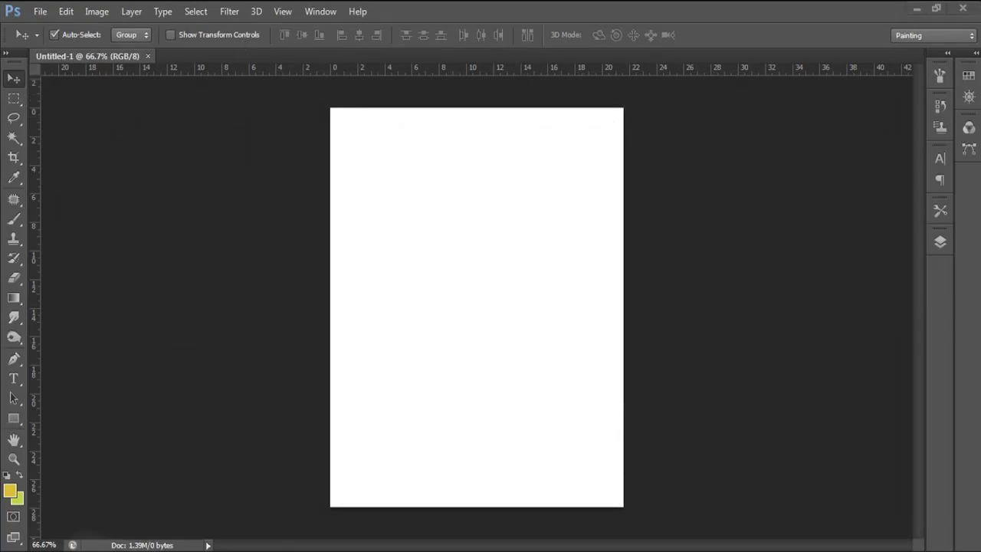
{"action": "key", "text": "alt+Tab"}
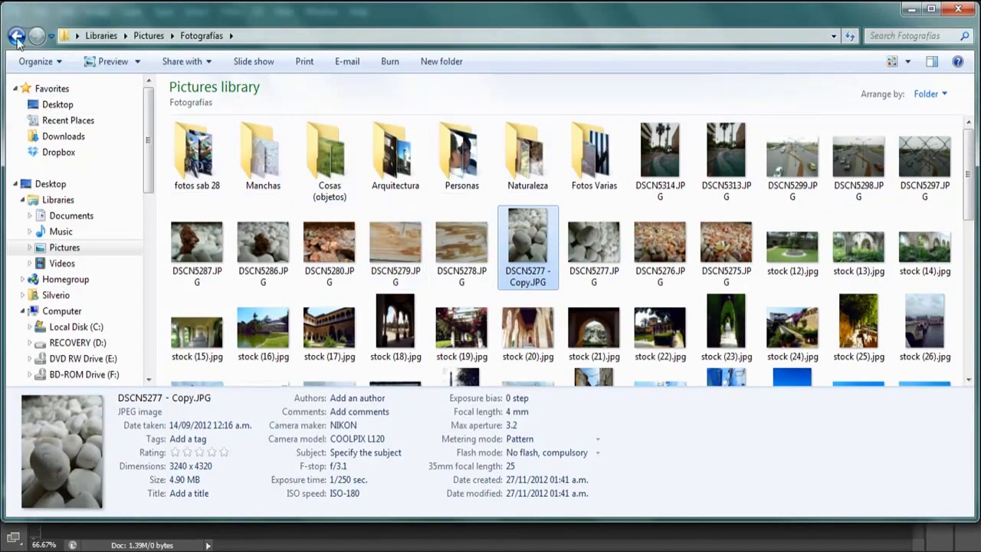
- Return to the Pictures library and cancel an accidental move of a logo image file
{"action": "left_click", "coordinate": [16, 35]}
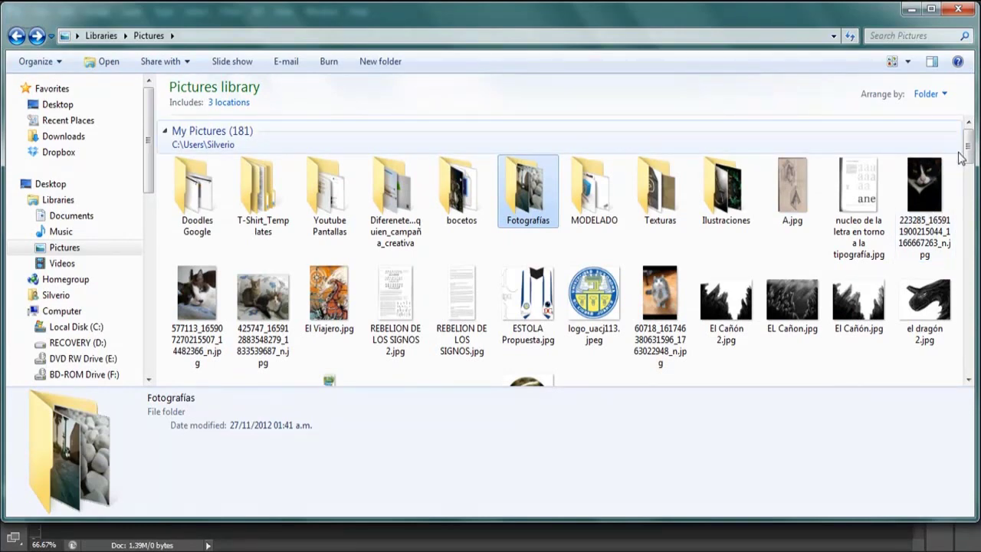
{"action": "mouse_move", "coordinate": [965, 147]}
{"action": "left_mouse_down"}
{"action": "mouse_move", "coordinate": [958, 210]}
{"action": "mouse_move", "coordinate": [960, 196]}
{"action": "left_mouse_up"}
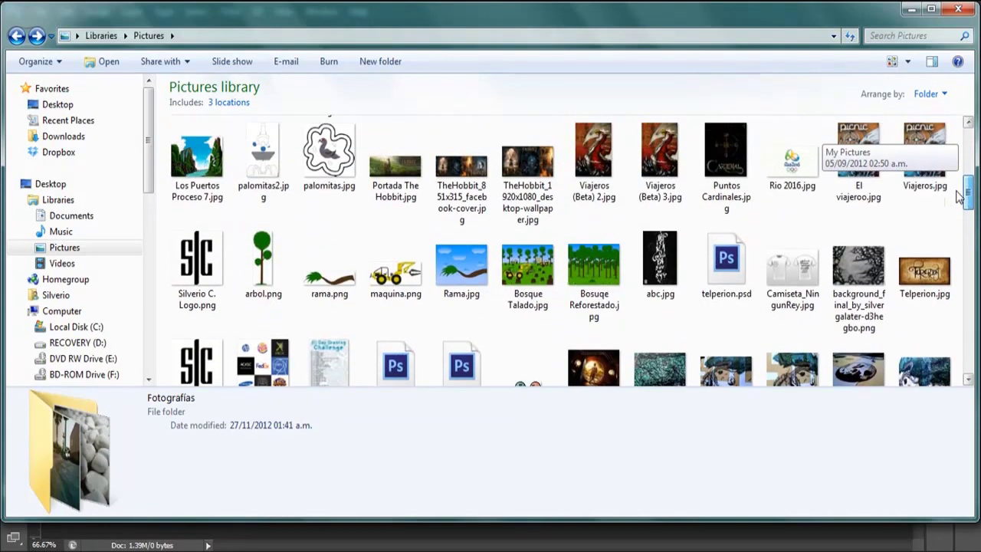
{"action": "left_click", "coordinate": [203, 273]}
{"action": "left_click_drag", "start_coordinate": [196, 282], "coordinate": [367, 512]}
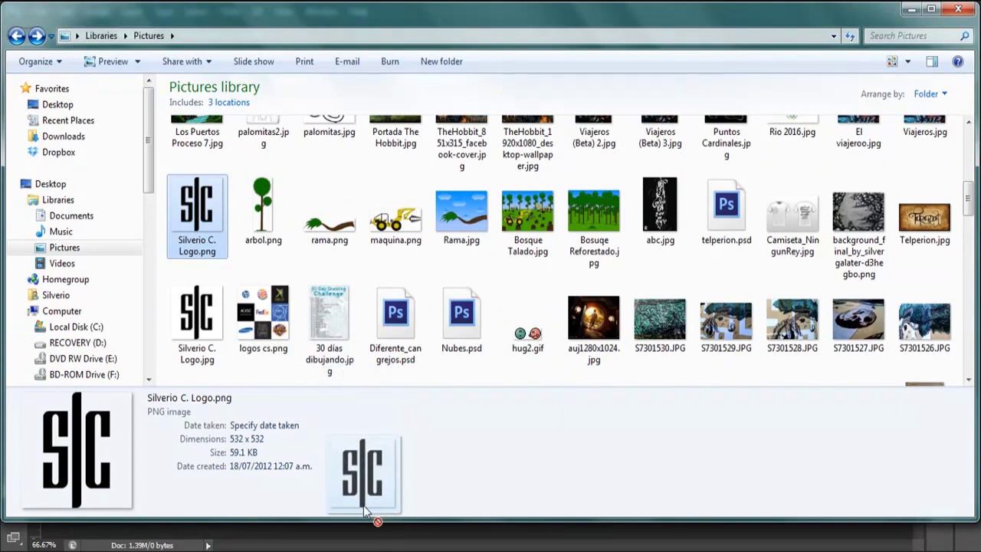
{"action": "left_click_drag", "start_coordinate": [367, 512], "coordinate": [192, 276]}
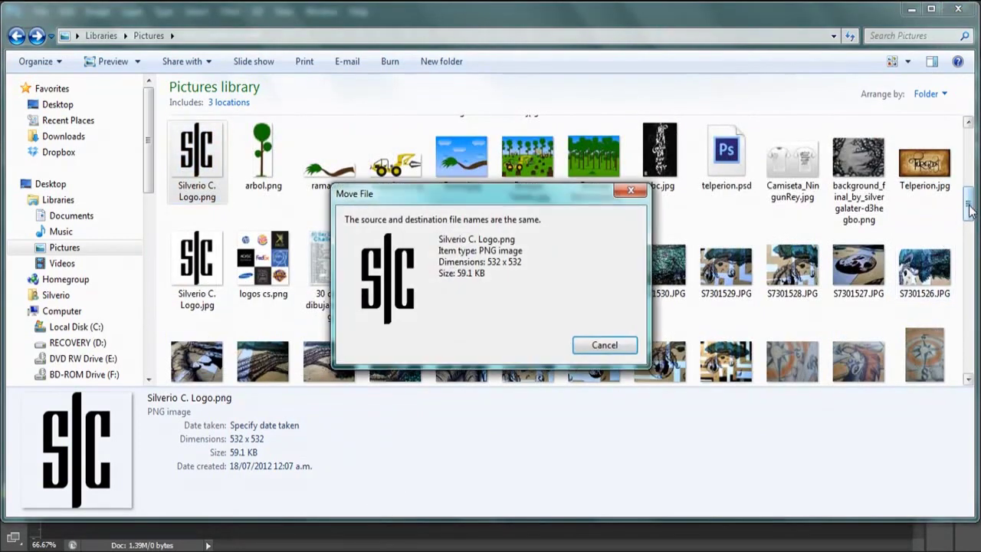
{"action": "left_click", "coordinate": [619, 348]}
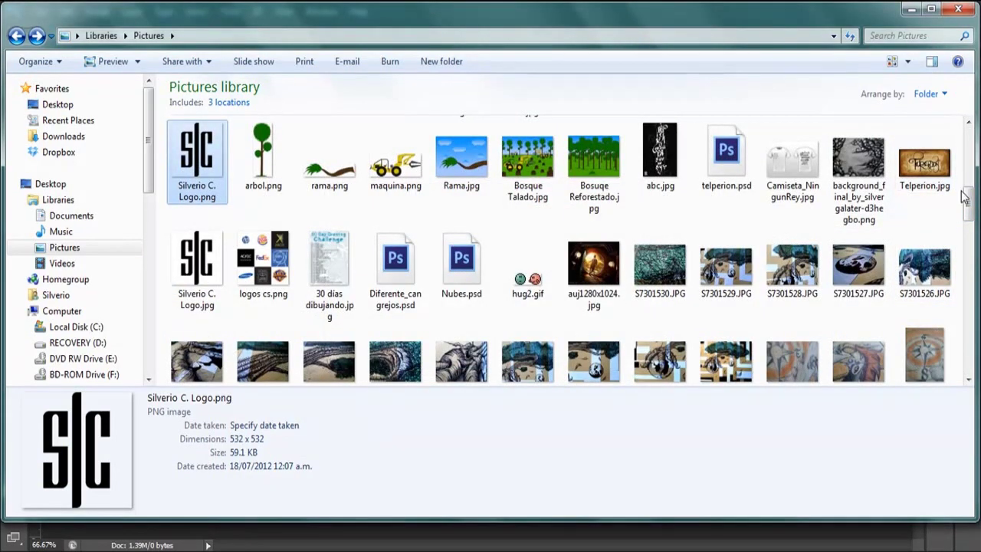
- Open the Ilustraciones folder and drop ampersand.jpg onto the Untitled-1 canvas
{"action": "left_click_drag", "start_coordinate": [964, 197], "coordinate": [967, 146]}
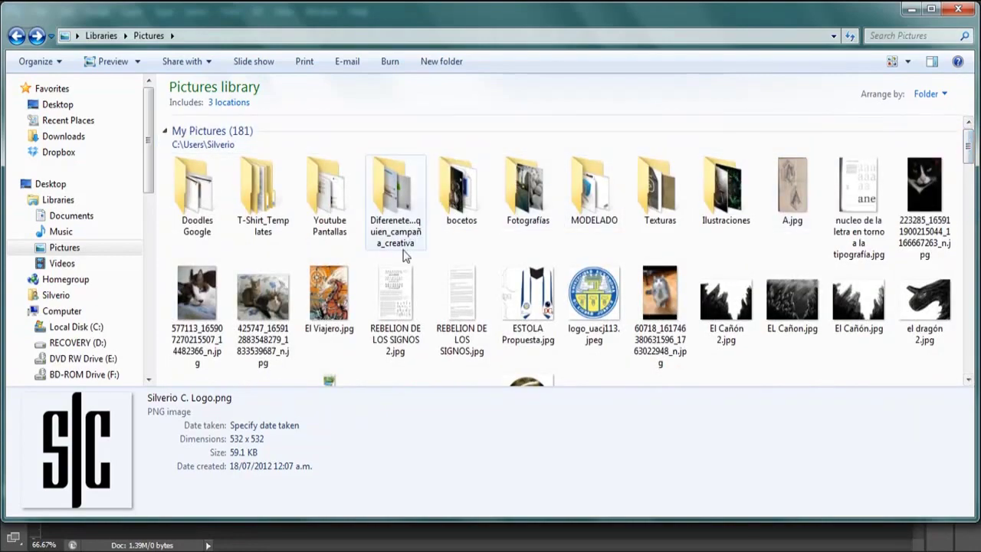
{"action": "double_click", "coordinate": [725, 187]}
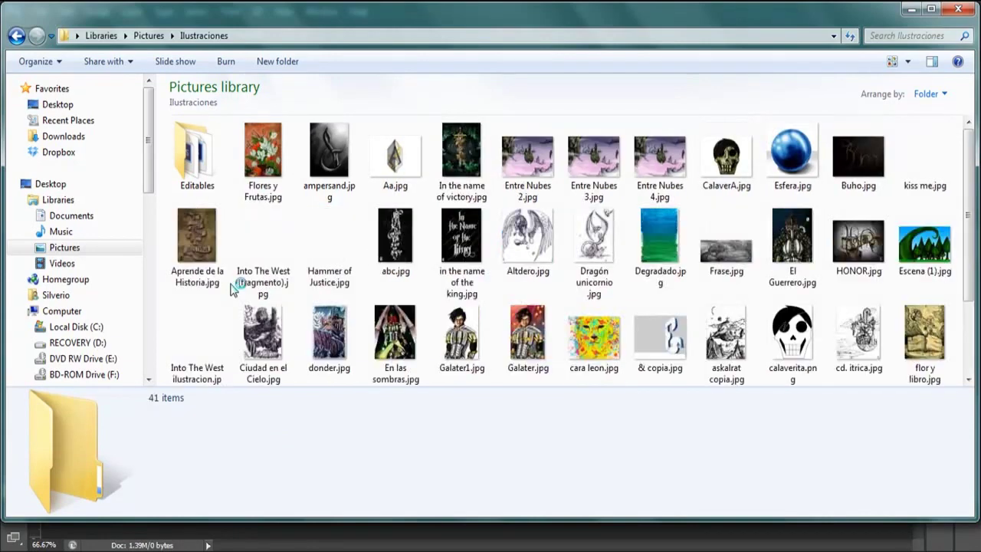
{"action": "left_click_drag", "start_coordinate": [349, 158], "coordinate": [439, 521]}
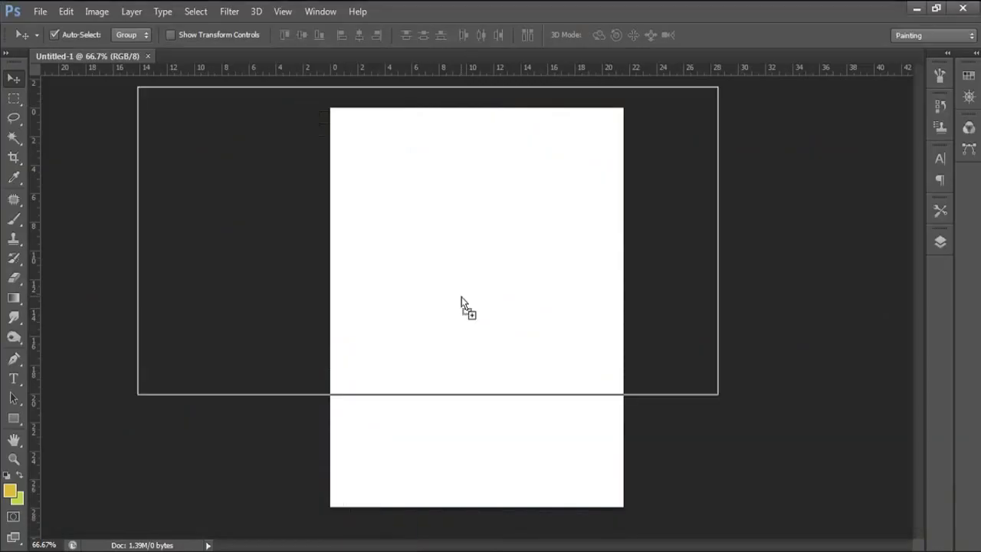
{"action": "left_click_drag", "start_coordinate": [439, 521], "coordinate": [462, 303]}
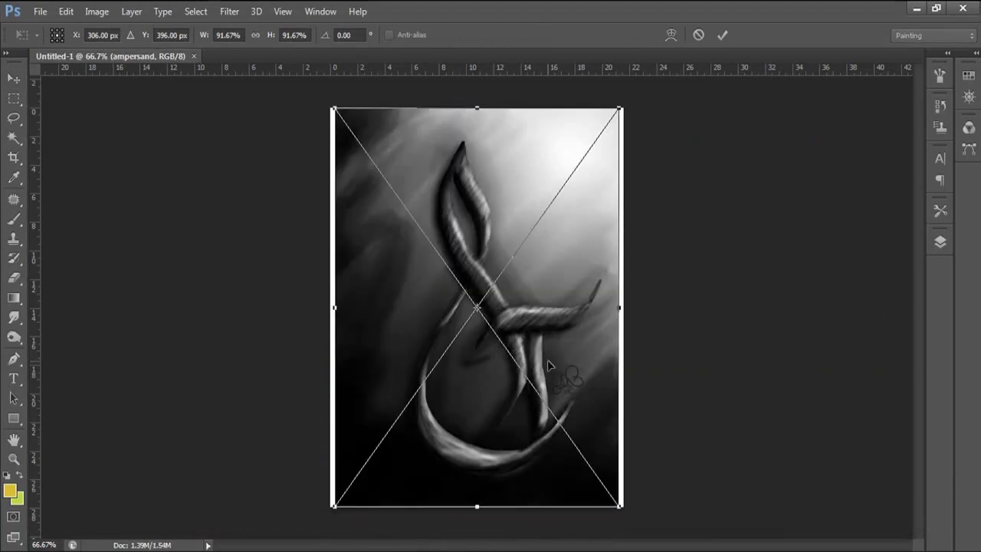
- Commit the placed ampersand.jpg as its own ampersand layer
{"action": "key", "text": "Return"}
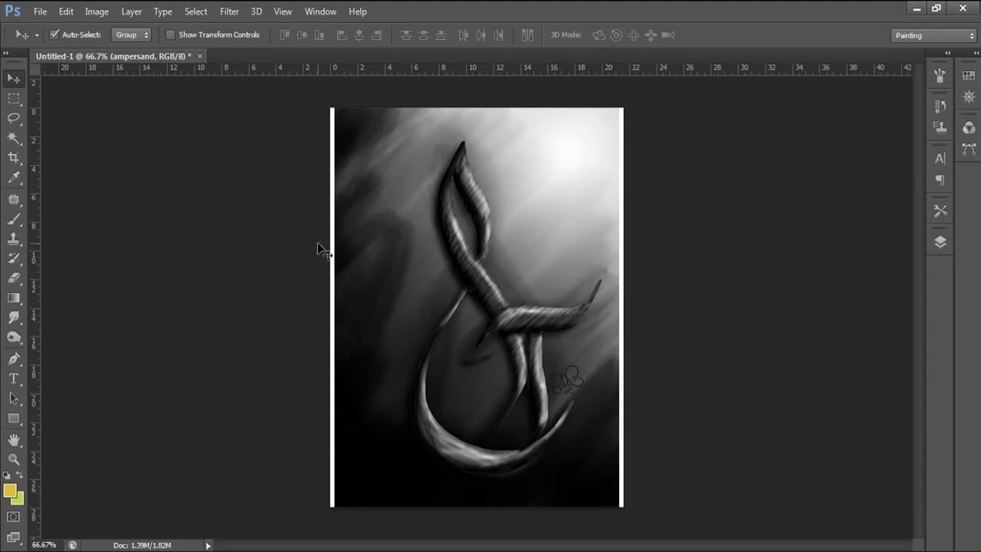
- Zoom in and start a Pen path at the ampersand's top tip, curving down the left stroke
{"action": "key", "text": "p"}
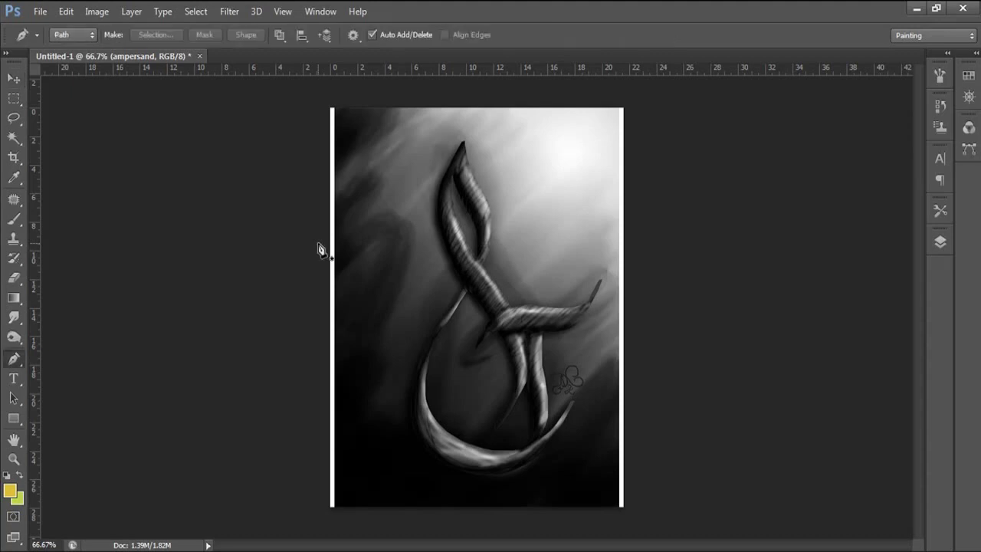
{"action": "key", "text": "ctrl+plus"}
{"action": "scroll", "coordinate": [535, 300], "scroll_direction": "up", "scroll_amount": 1}
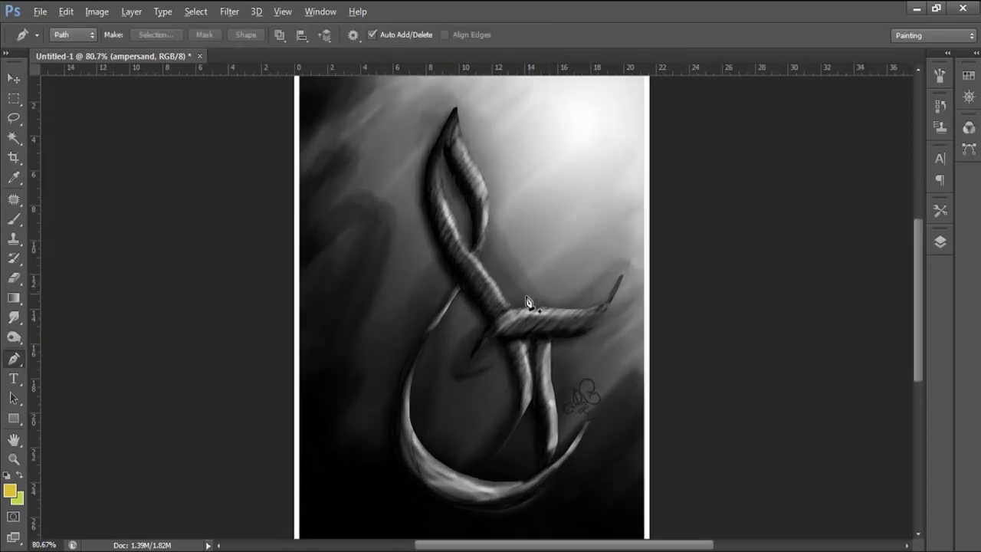
{"action": "left_click", "coordinate": [455, 109]}
{"action": "left_click_drag", "start_coordinate": [425, 191], "coordinate": [430, 232]}
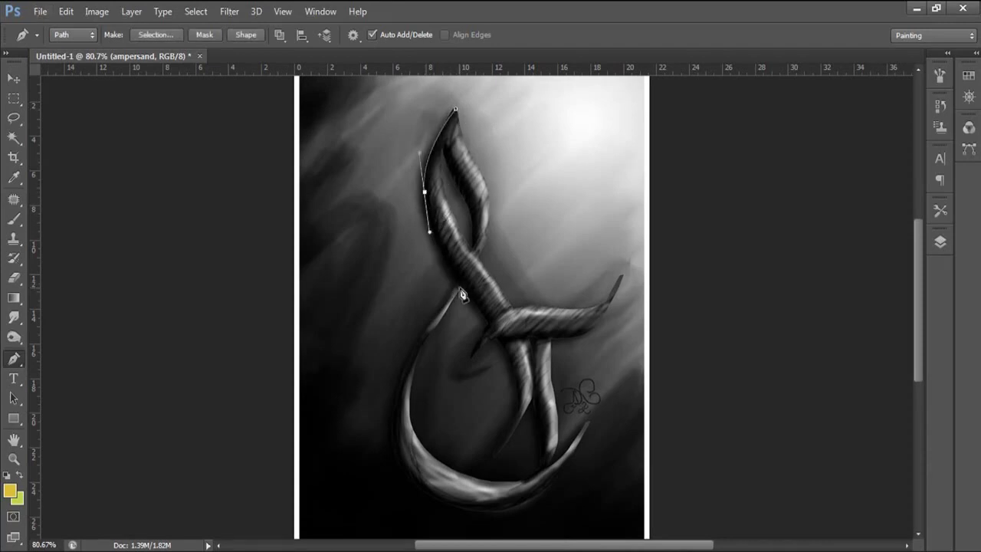
{"action": "left_click_drag", "start_coordinate": [457, 283], "coordinate": [465, 295]}
{"action": "scroll", "coordinate": [432, 341], "scroll_direction": "down", "scroll_amount": 2}
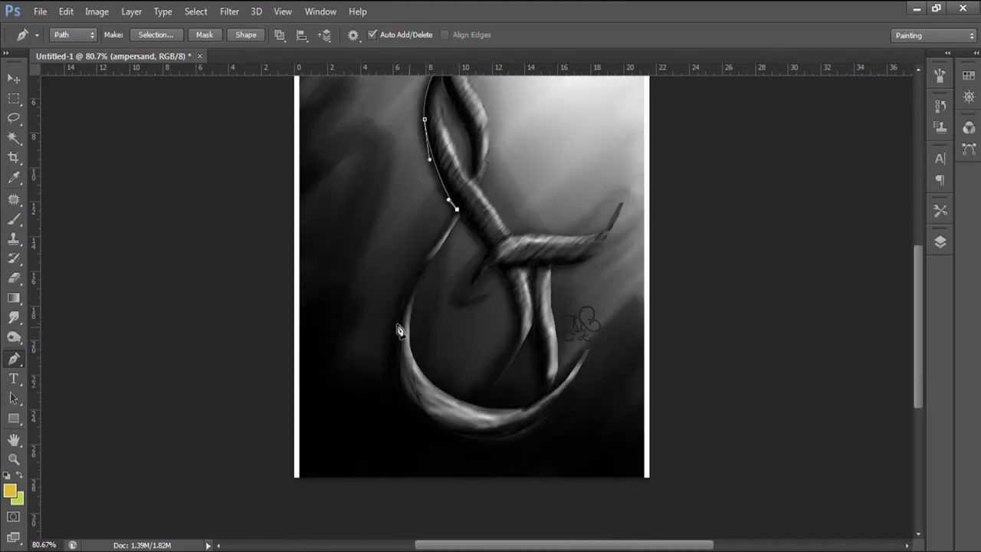
- Continue the path around the bottom swoosh and back up to the strokes' crossing
{"action": "left_click_drag", "start_coordinate": [392, 342], "coordinate": [393, 386]}
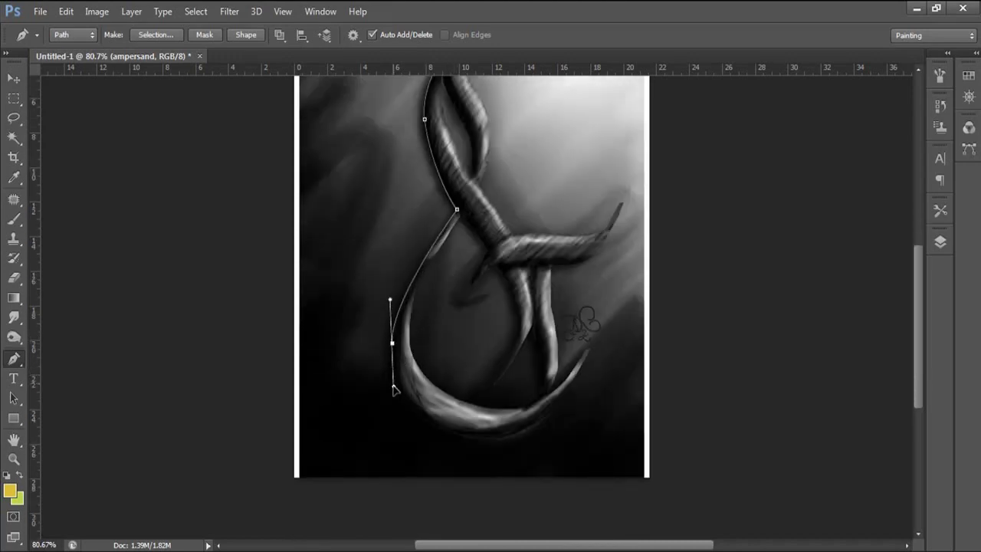
{"action": "left_click_drag", "start_coordinate": [499, 438], "coordinate": [590, 443]}
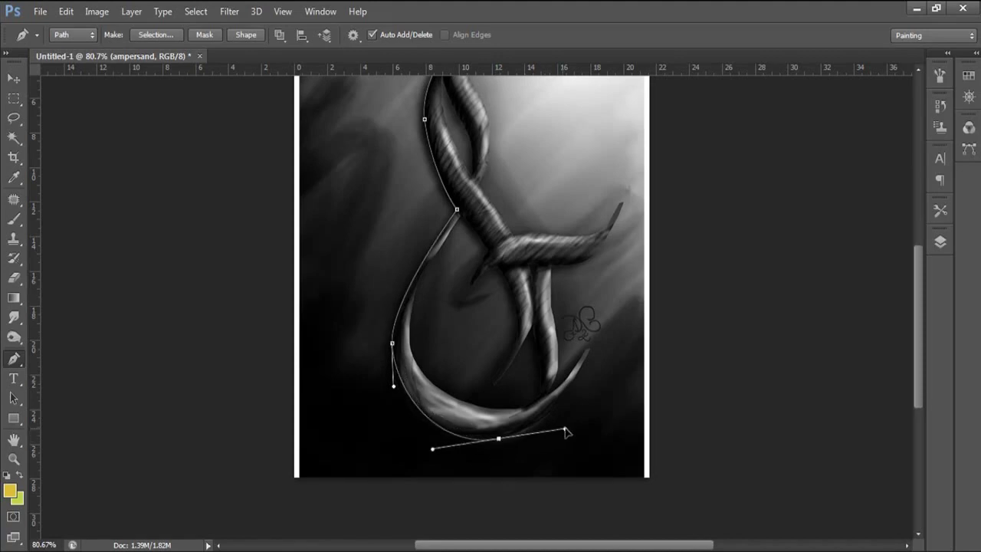
{"action": "left_click", "coordinate": [590, 350]}
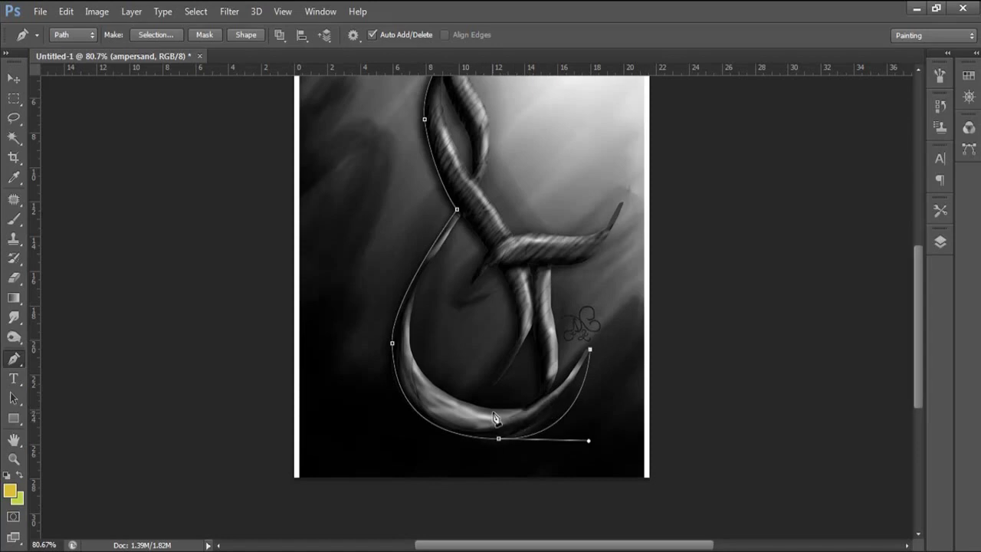
{"action": "left_click_drag", "start_coordinate": [483, 412], "coordinate": [402, 367]}
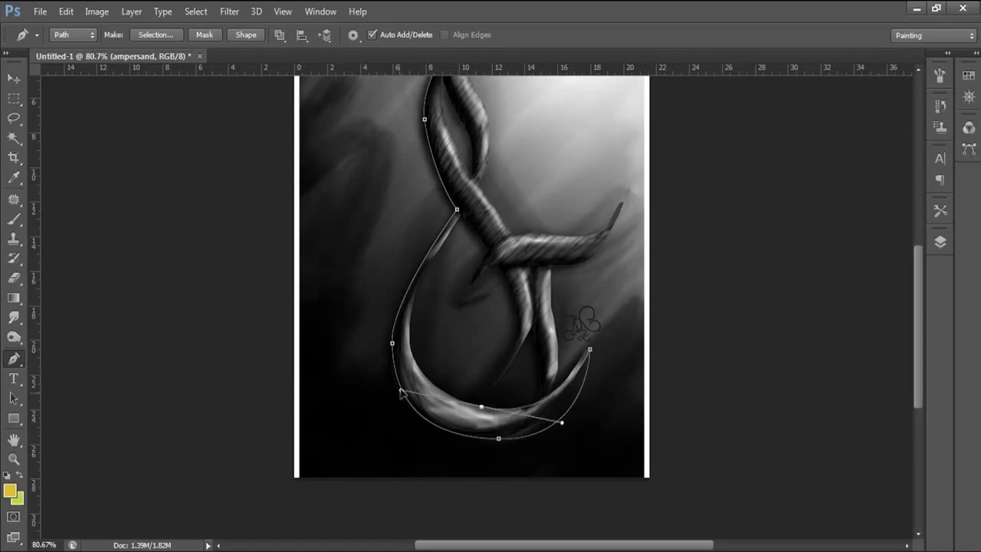
{"action": "left_click_drag", "start_coordinate": [462, 214], "coordinate": [546, 103]}
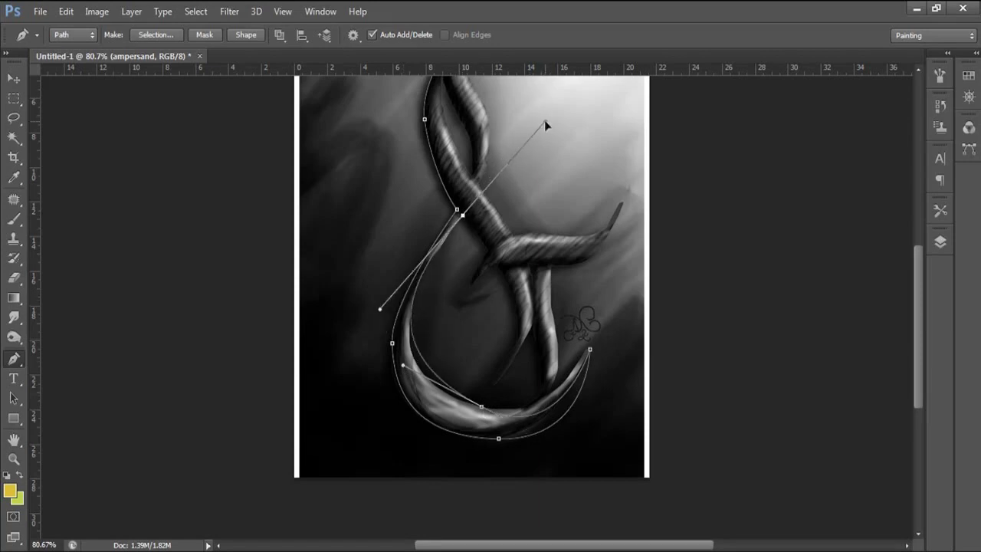
{"action": "left_click", "coordinate": [462, 214], "text": "alt"}
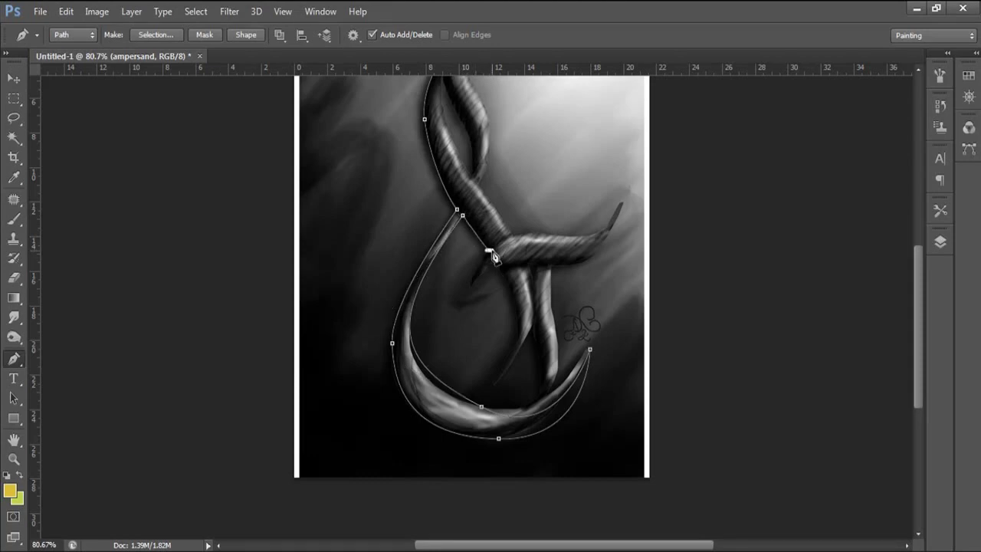
{"action": "key", "text": "ctrl"}
- Trace the path down the inner strokes right of the crossing and back up the middle stroke
{"action": "left_click", "coordinate": [490, 252]}
{"action": "left_click_drag", "start_coordinate": [472, 284], "coordinate": [473, 300]}
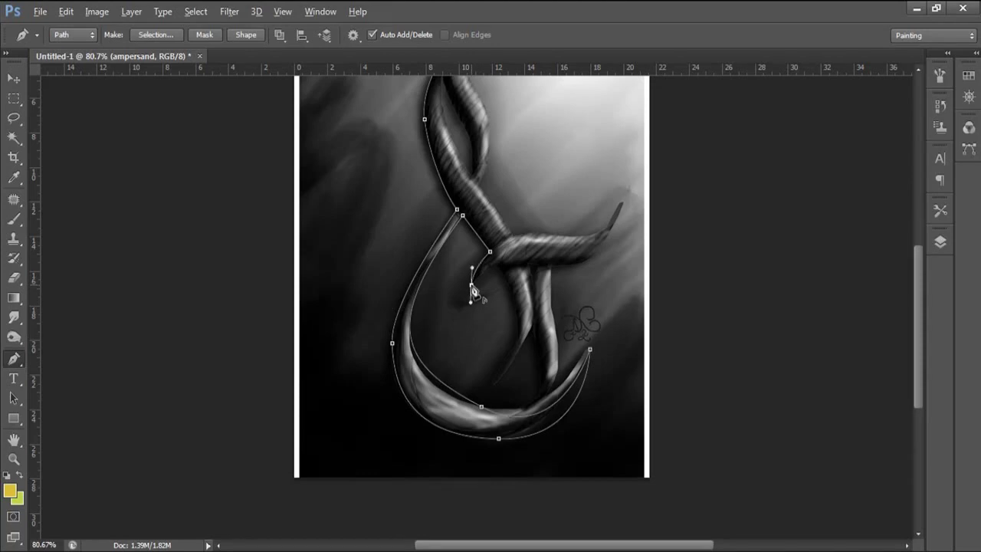
{"action": "left_click_drag", "start_coordinate": [497, 266], "coordinate": [507, 267]}
{"action": "left_click", "coordinate": [497, 267]}
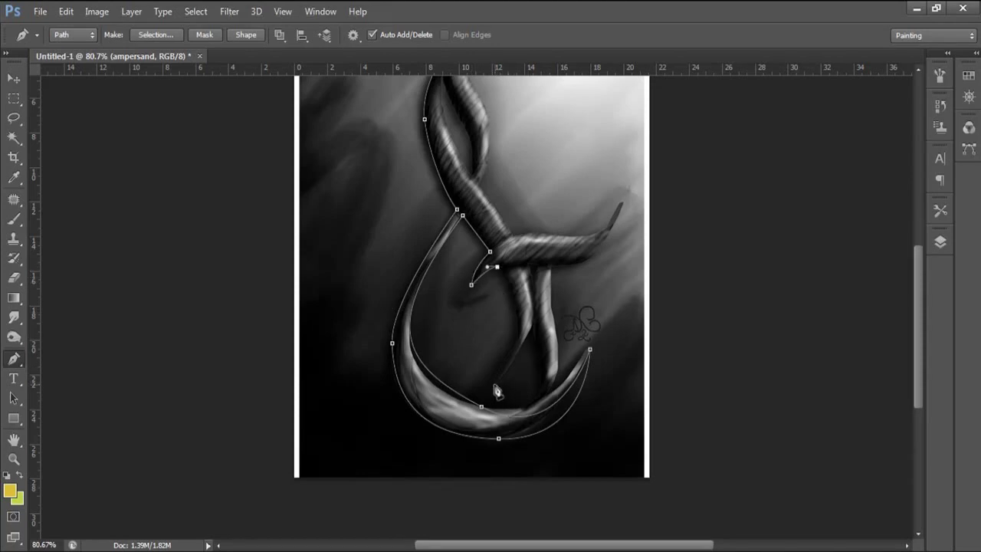
{"action": "left_click_drag", "start_coordinate": [495, 381], "coordinate": [449, 440]}
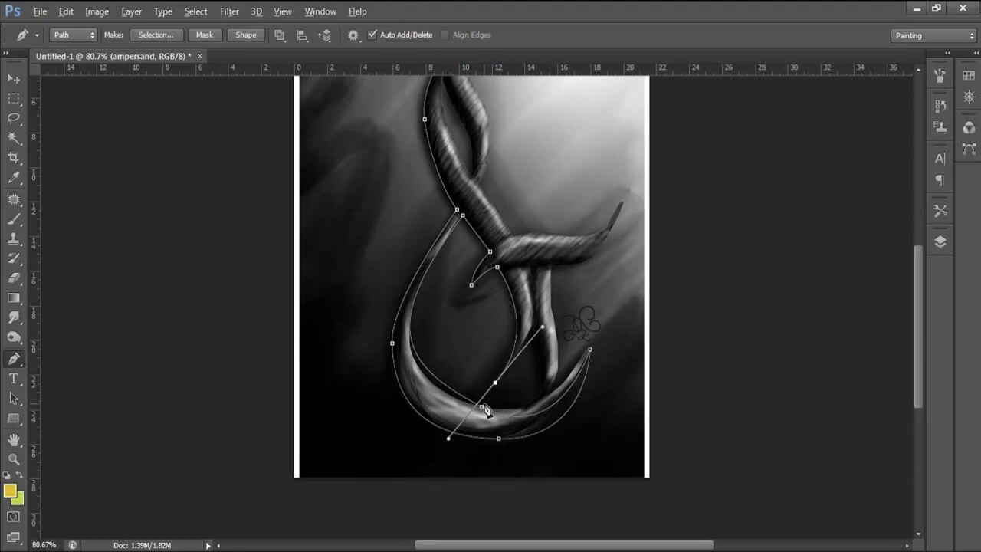
{"action": "left_click", "coordinate": [495, 382]}
{"action": "left_click_drag", "start_coordinate": [527, 267], "coordinate": [502, 190]}
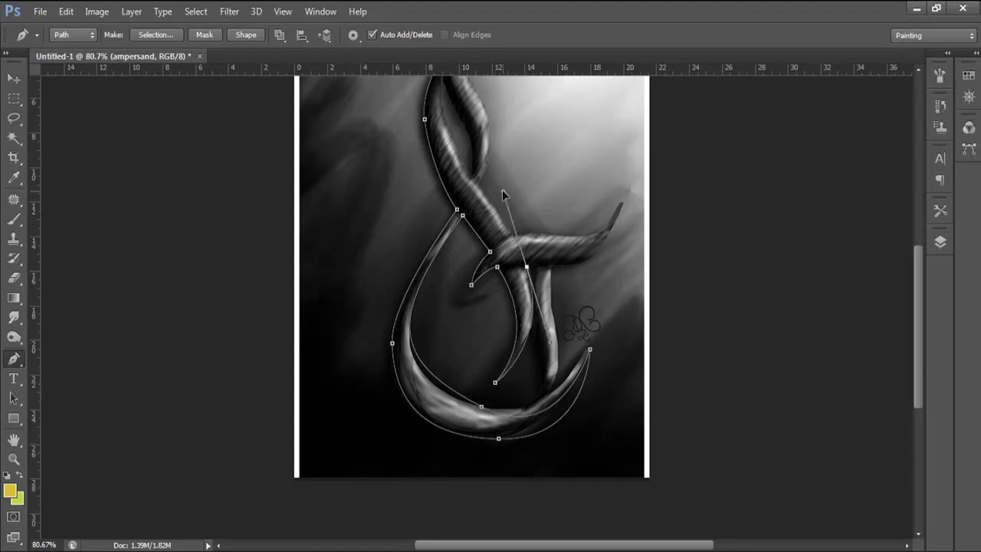
- Extend the path down the right stroke, out to the right arm's tip and back to the stem
{"action": "left_click", "coordinate": [537, 264]}
{"action": "left_click_drag", "start_coordinate": [537, 341], "coordinate": [544, 361]}
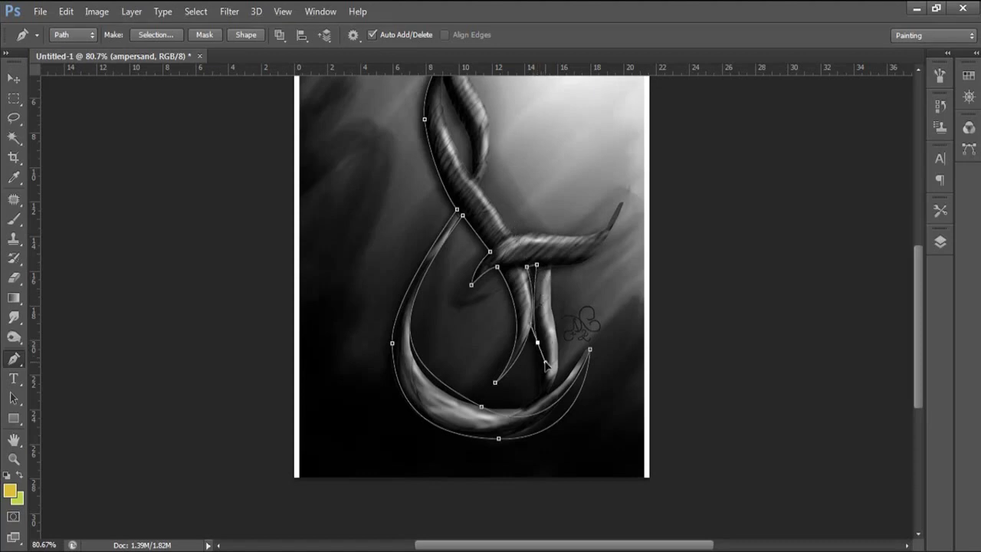
{"action": "left_click_drag", "start_coordinate": [537, 406], "coordinate": [528, 422]}
{"action": "left_click", "coordinate": [538, 407]}
{"action": "left_click_drag", "start_coordinate": [553, 330], "coordinate": [542, 296]}
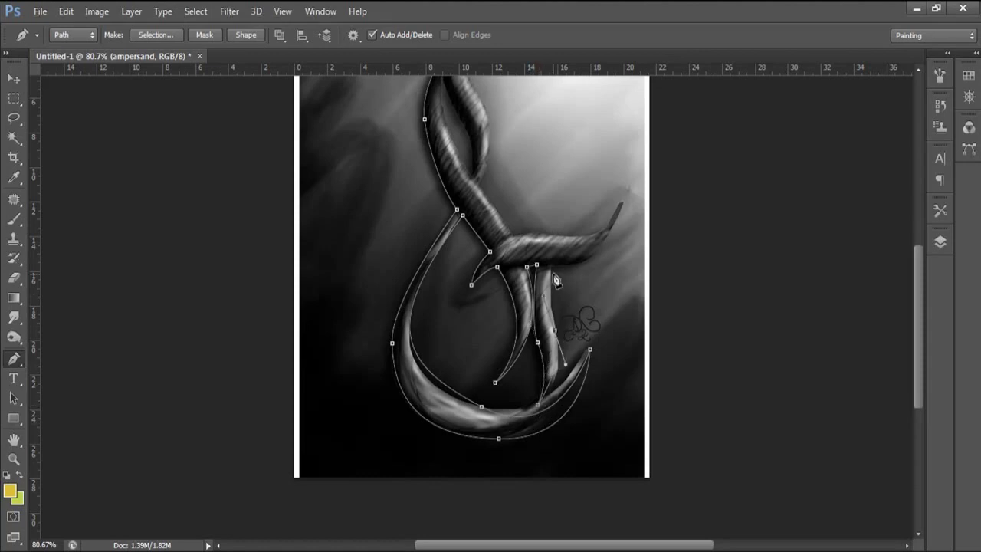
{"action": "left_click_drag", "start_coordinate": [624, 203], "coordinate": [630, 135]}
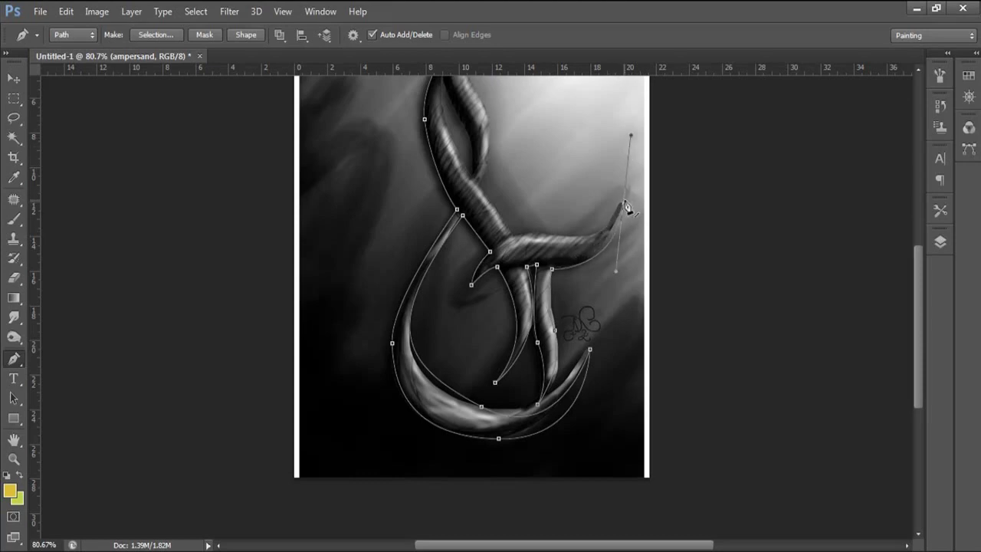
{"action": "left_click", "coordinate": [541, 234], "text": "ctrl"}
{"action": "left_click", "coordinate": [513, 236]}
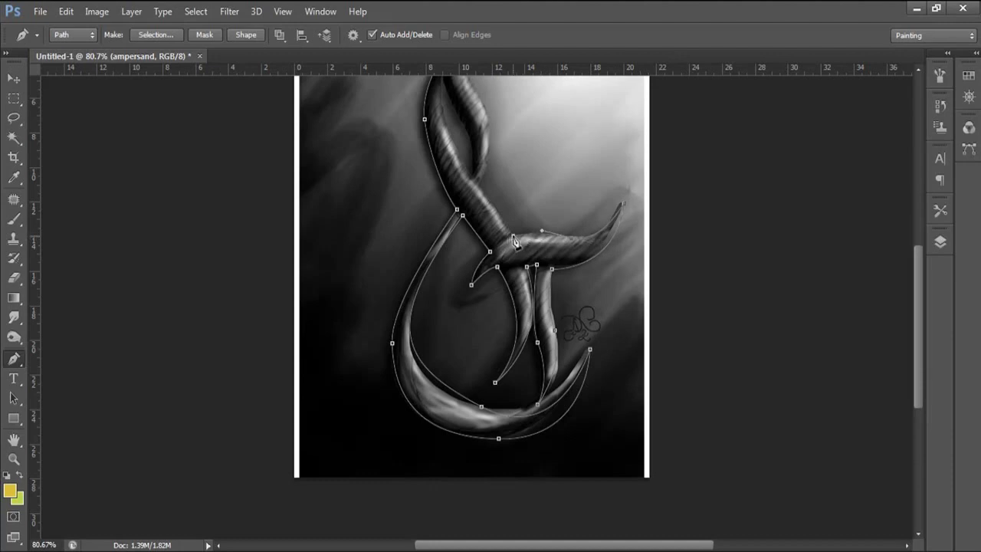
- Close the ampersand outline path at its starting anchor on the top tip
{"action": "scroll", "coordinate": [509, 238], "scroll_direction": "up", "scroll_amount": 2}
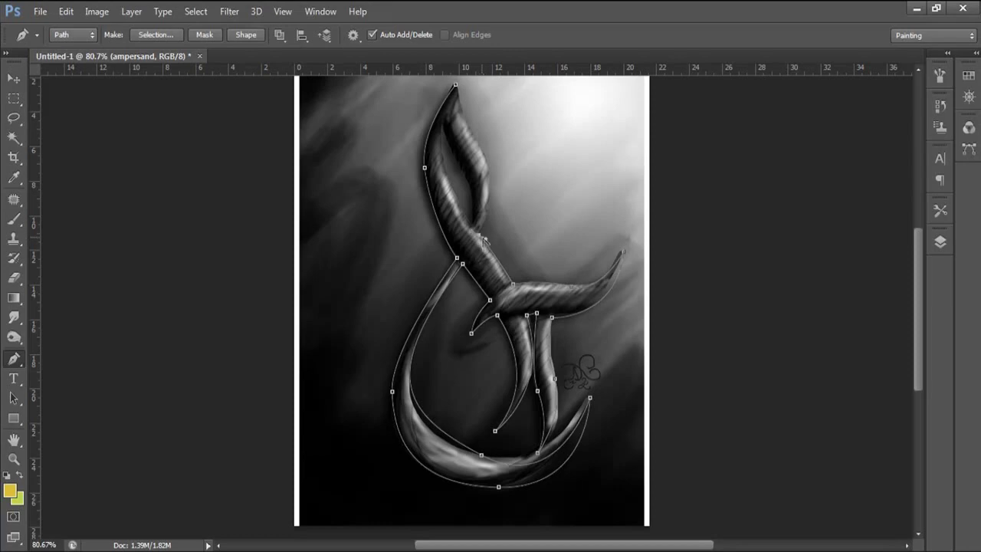
{"action": "scroll", "coordinate": [484, 240], "scroll_direction": "up", "scroll_amount": 2}
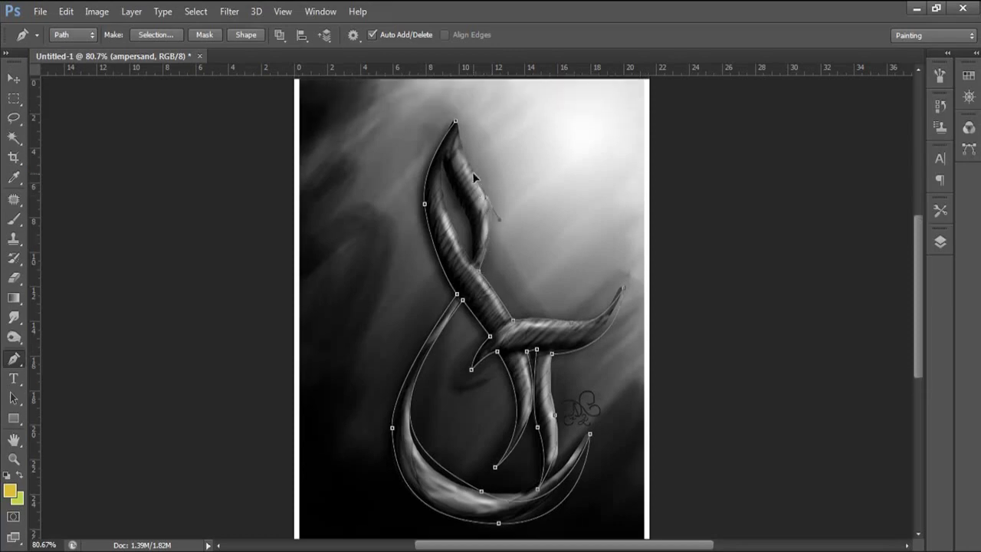
{"action": "left_click", "coordinate": [455, 121]}
- Trace and finish a second subpath along the upper loop's inner opening
{"action": "left_click", "coordinate": [442, 162]}
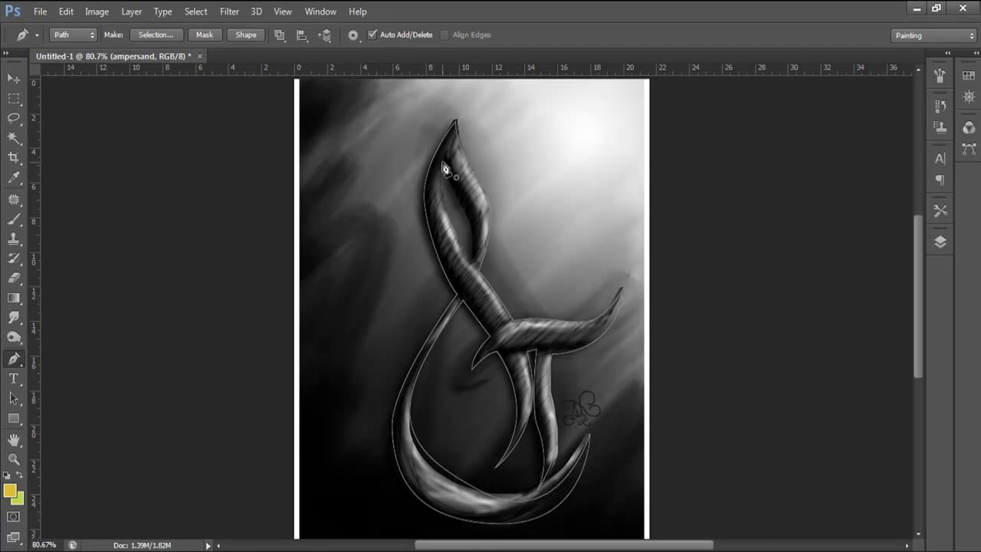
{"action": "left_click_drag", "start_coordinate": [471, 258], "coordinate": [505, 286]}
{"action": "left_click", "coordinate": [470, 258], "text": "alt"}
{"action": "left_click_drag", "start_coordinate": [462, 209], "coordinate": [447, 165]}
{"action": "key", "text": "Return"}
{"action": "scroll", "coordinate": [439, 237], "scroll_direction": "down", "scroll_amount": 2}
{"action": "scroll", "coordinate": [439, 235], "scroll_direction": "up", "scroll_amount": 2}
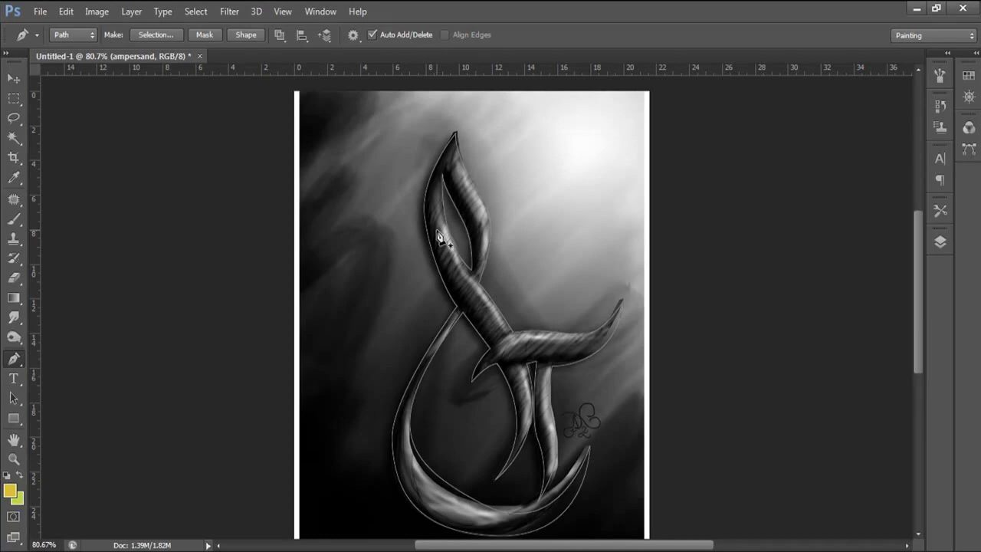
{"action": "scroll", "coordinate": [474, 236], "scroll_direction": "down", "scroll_amount": 2}
{"action": "left_click", "coordinate": [940, 242]}
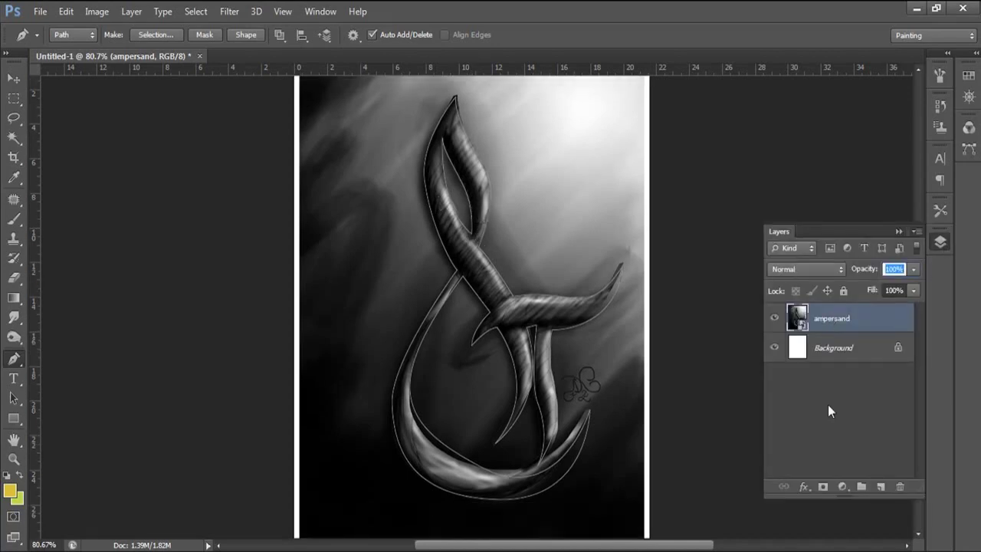
- Add an empty Layer 1 and load the ampersand path as a selection
{"action": "key", "text": "ctrl+shift+n"}
{"action": "key", "text": "Return"}
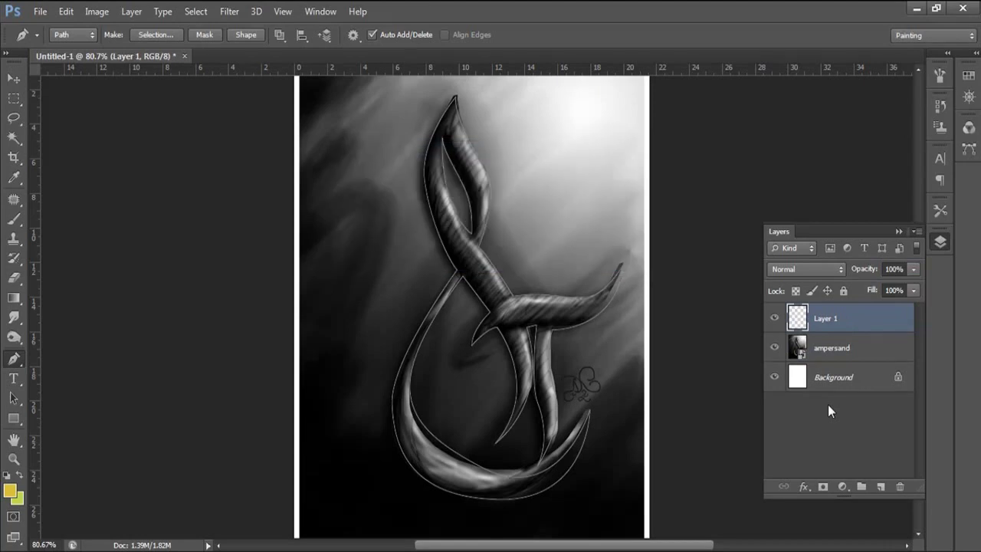
{"action": "key", "text": "ctrl+Return"}
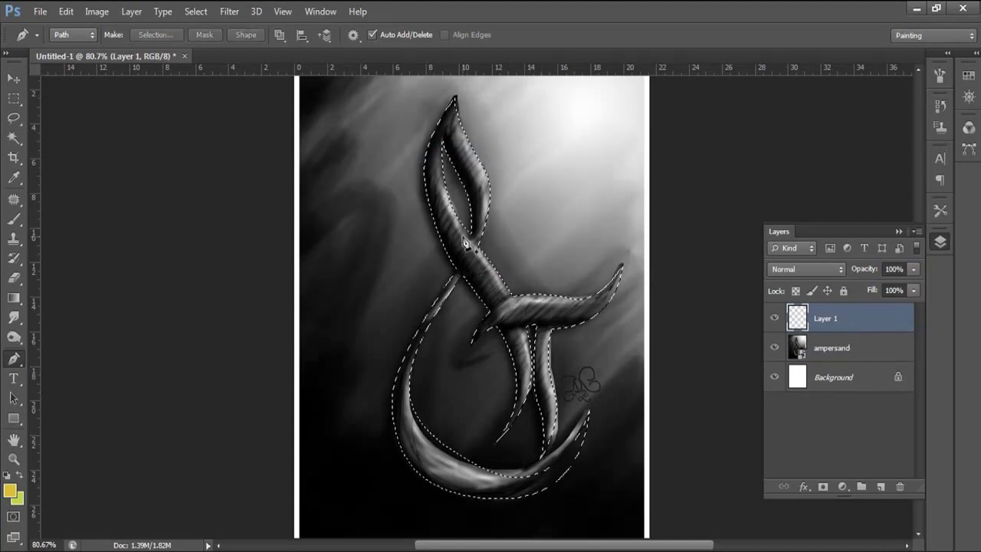
{"action": "left_click", "coordinate": [23, 497]}
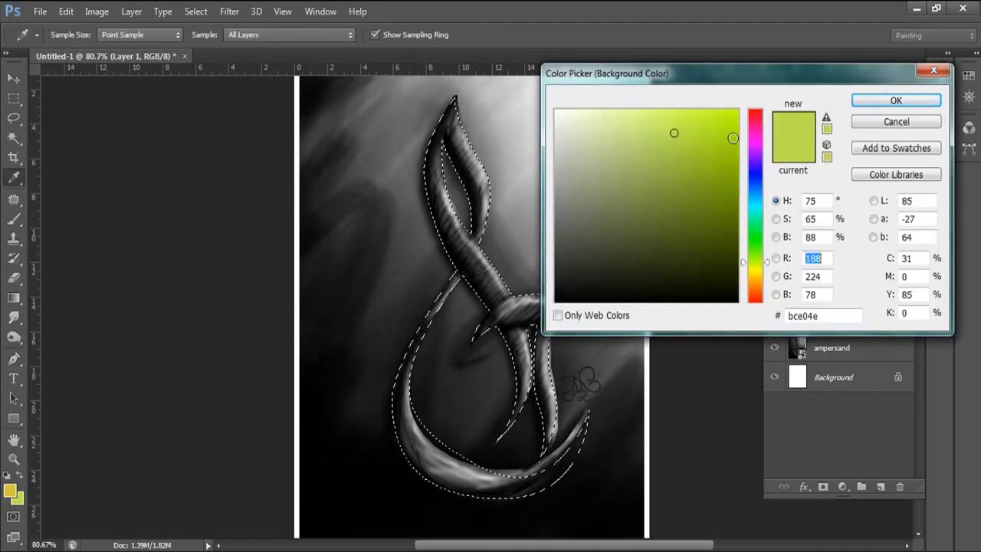
- Set the foreground to a darker gold (about bb9c30) and fill the selection on Layer 1
{"action": "left_click", "coordinate": [896, 101]}
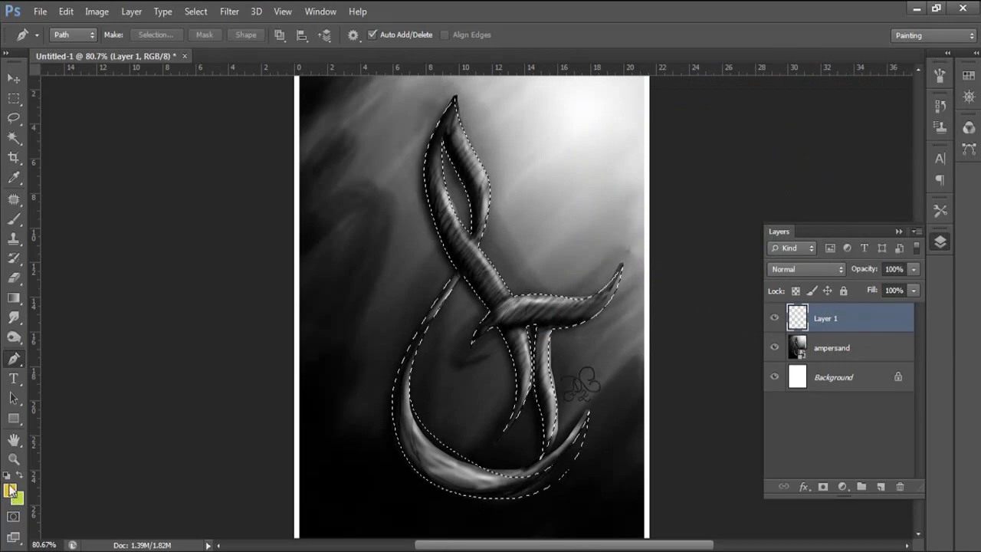
{"action": "left_click", "coordinate": [13, 492]}
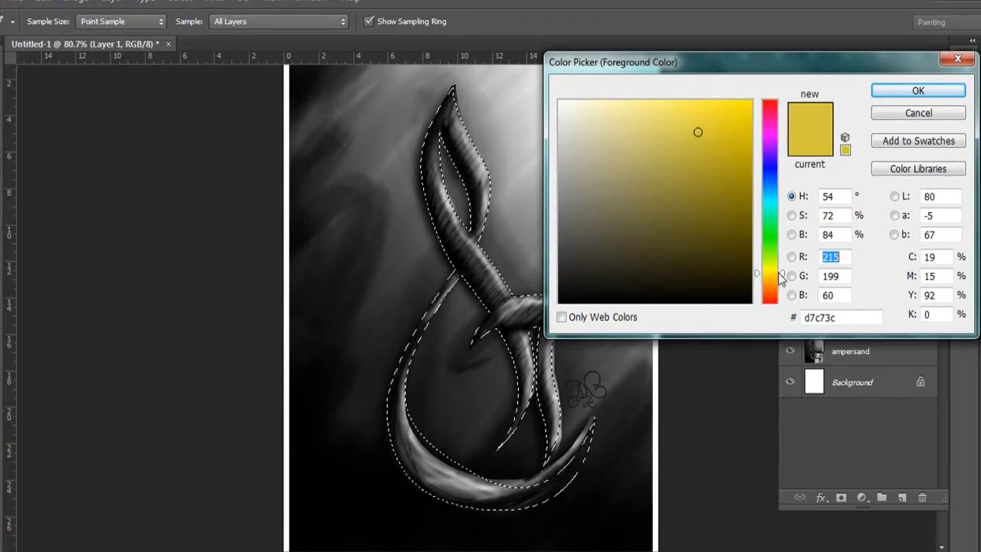
{"action": "left_click_drag", "start_coordinate": [781, 272], "coordinate": [781, 277]}
{"action": "mouse_move", "coordinate": [707, 147]}
{"action": "left_mouse_down"}
{"action": "mouse_move", "coordinate": [700, 153]}
{"action": "mouse_move", "coordinate": [711, 166]}
{"action": "mouse_move", "coordinate": [705, 149]}
{"action": "left_mouse_up"}
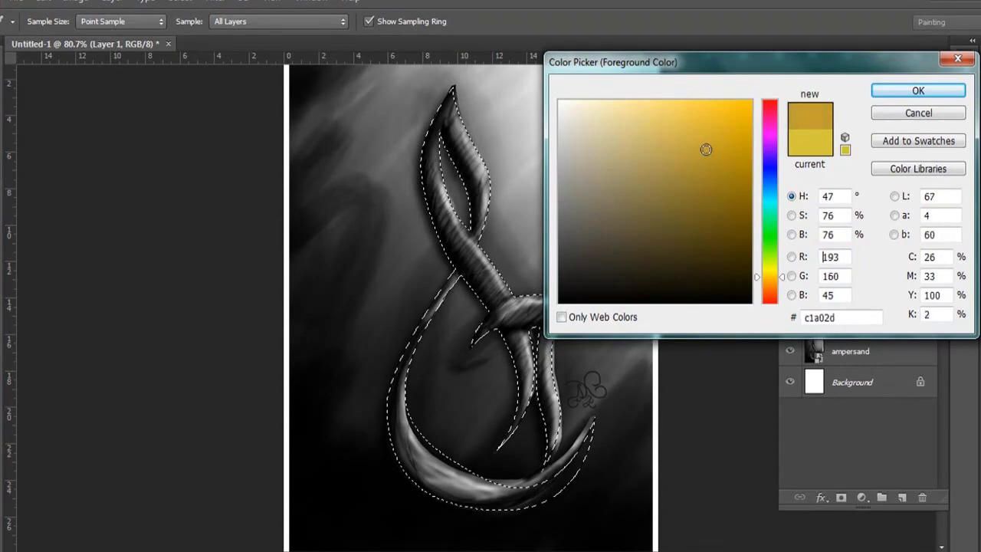
{"action": "left_click", "coordinate": [885, 92]}
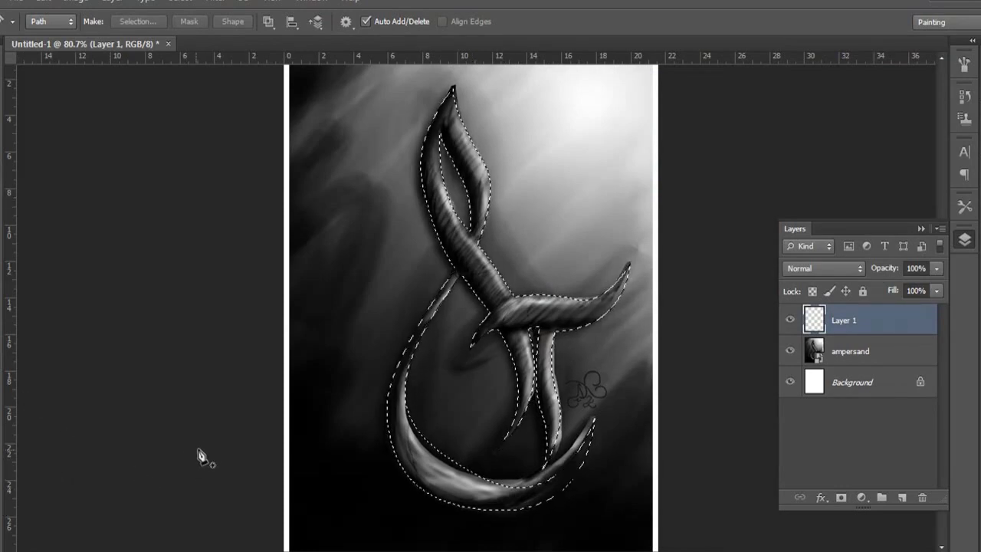
{"action": "key", "text": "alt+BackSpace"}
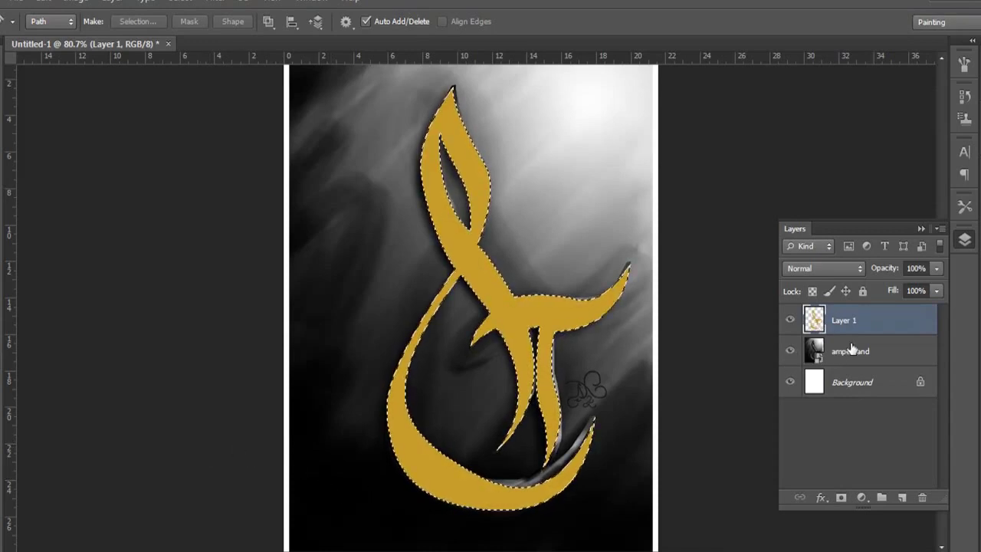
- Deselect and hide the original ampersand photo layer
{"action": "key", "text": "ctrl+d"}
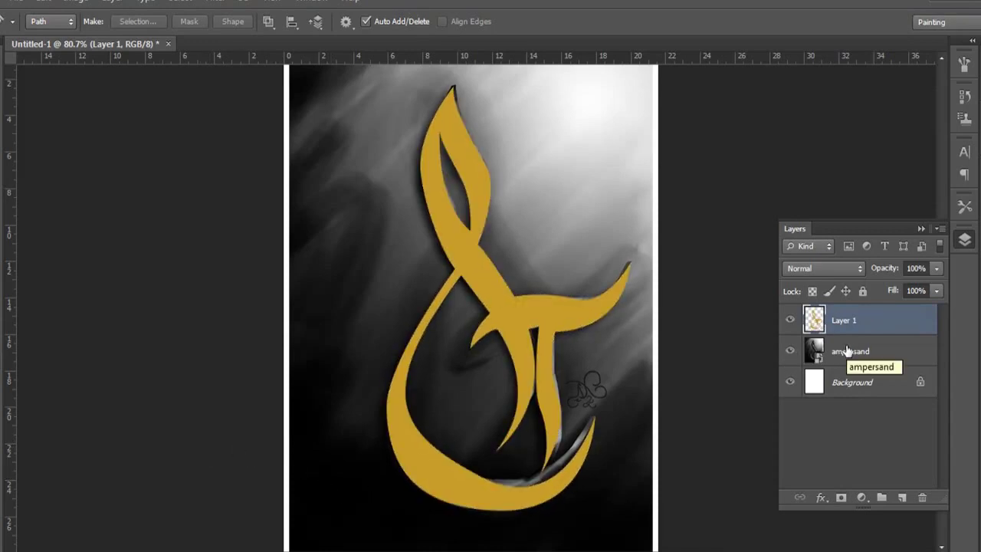
{"action": "left_click", "coordinate": [790, 351]}
{"action": "scroll", "coordinate": [620, 429], "scroll_direction": "down", "scroll_amount": 1}
{"action": "scroll", "coordinate": [659, 416], "scroll_direction": "down", "scroll_amount": 1}
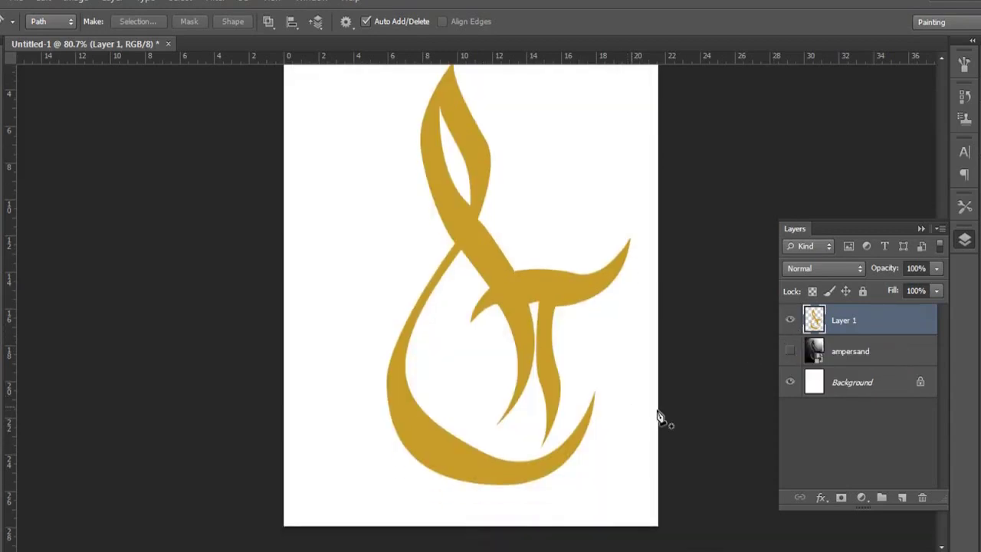
{"action": "scroll", "coordinate": [659, 416], "scroll_direction": "down", "scroll_amount": 1}
{"action": "mouse_move", "coordinate": [843, 355]}
{"action": "left_mouse_down"}
{"action": "mouse_move", "coordinate": [847, 376]}
{"action": "mouse_move", "coordinate": [843, 352]}
{"action": "left_mouse_up"}
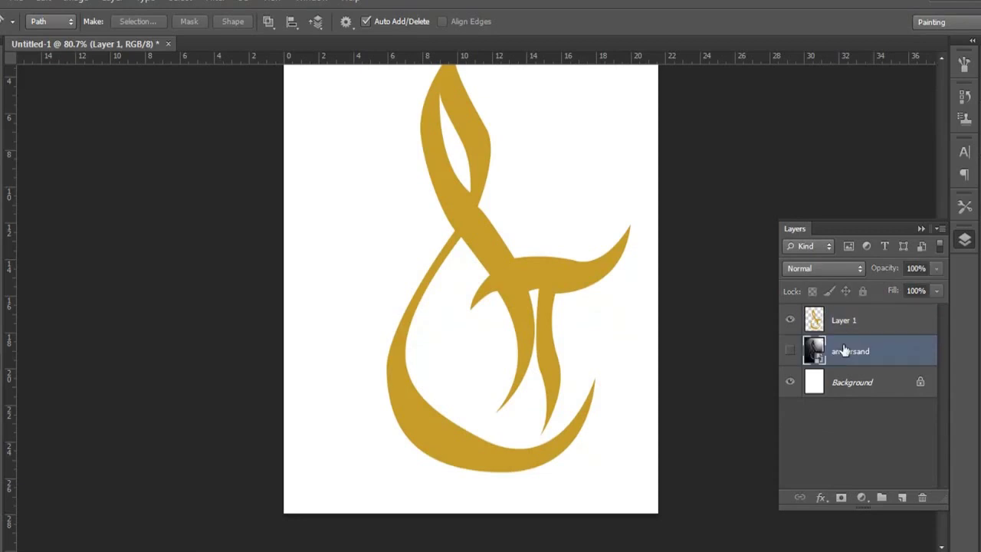
{"action": "scroll", "coordinate": [575, 321], "scroll_direction": "up", "scroll_amount": 3}
{"action": "scroll", "coordinate": [573, 317], "scroll_direction": "up", "scroll_amount": 2}
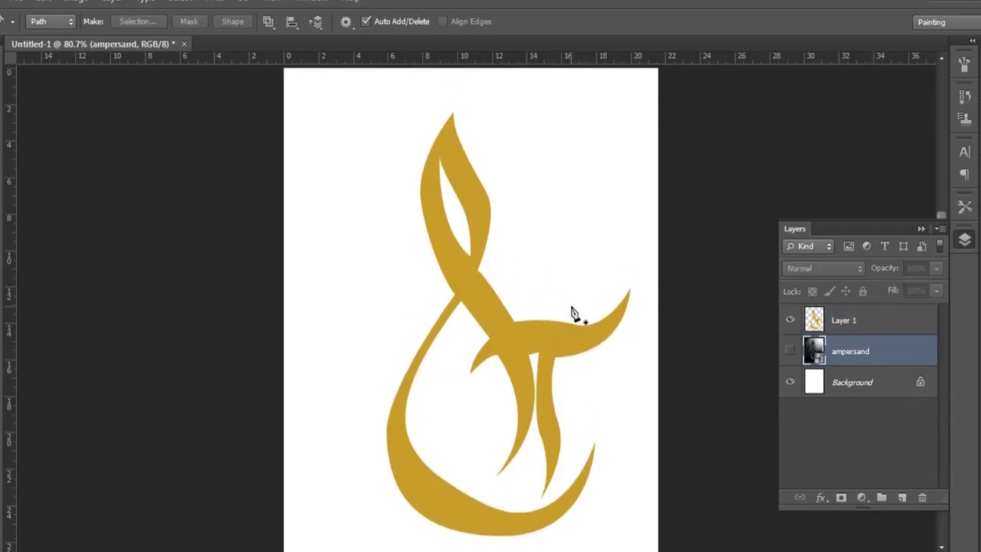
- Duplicate Layer 1 into Layer 1 copy and hide the original Layer 1
{"action": "left_click", "coordinate": [842, 322]}
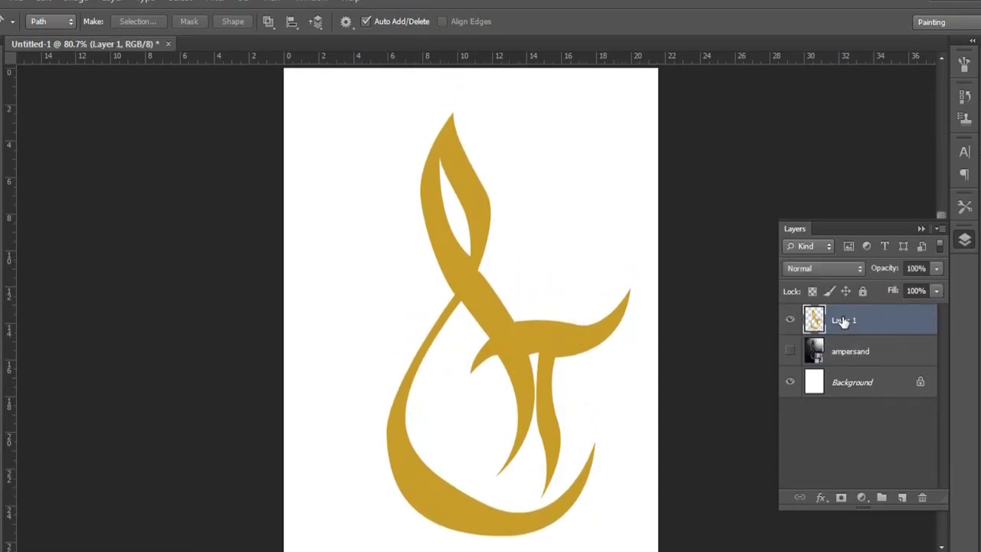
{"action": "key", "text": "ctrl+j"}
{"action": "left_click", "coordinate": [790, 352]}
{"action": "scroll", "coordinate": [571, 339], "scroll_direction": "down", "scroll_amount": 1}
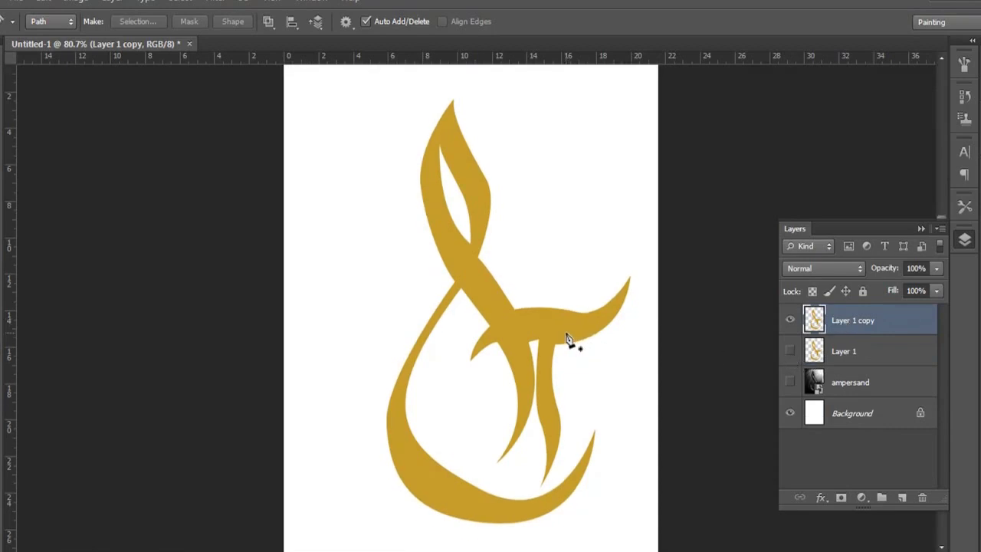
{"action": "key", "text": "v"}
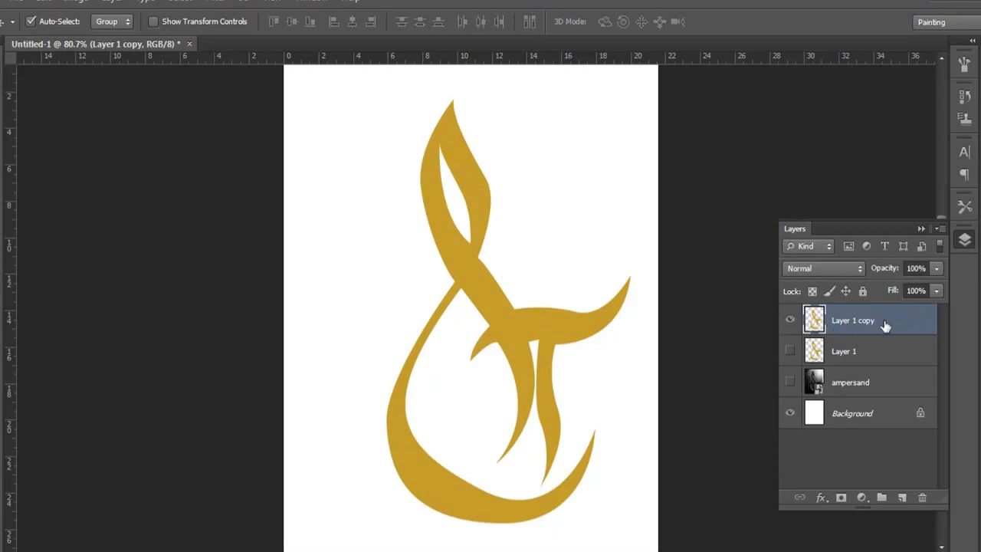
- Give Layer 1 copy a Bevel & Emboss with 225% depth, 16 px size and soften 0
{"action": "double_click", "coordinate": [886, 325]}
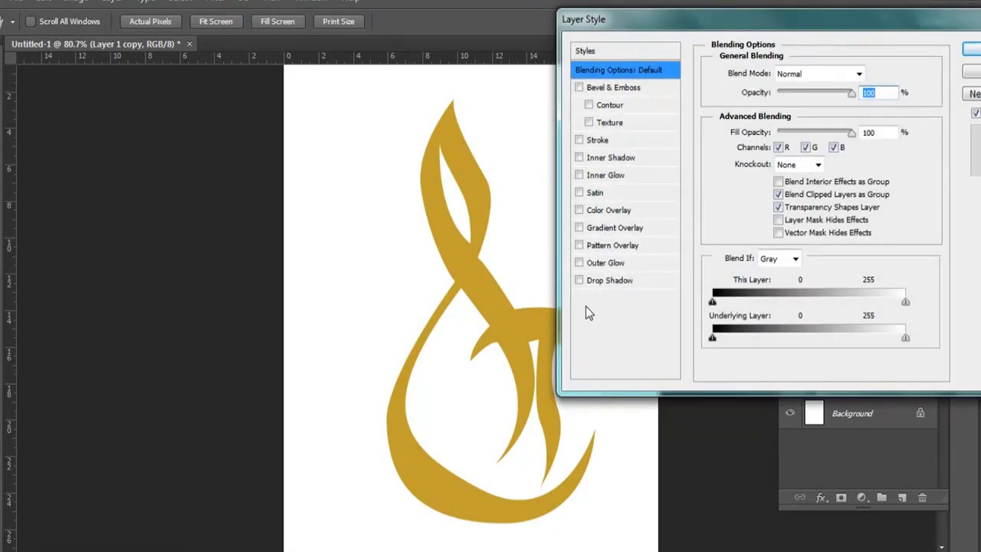
{"action": "left_click", "coordinate": [580, 87]}
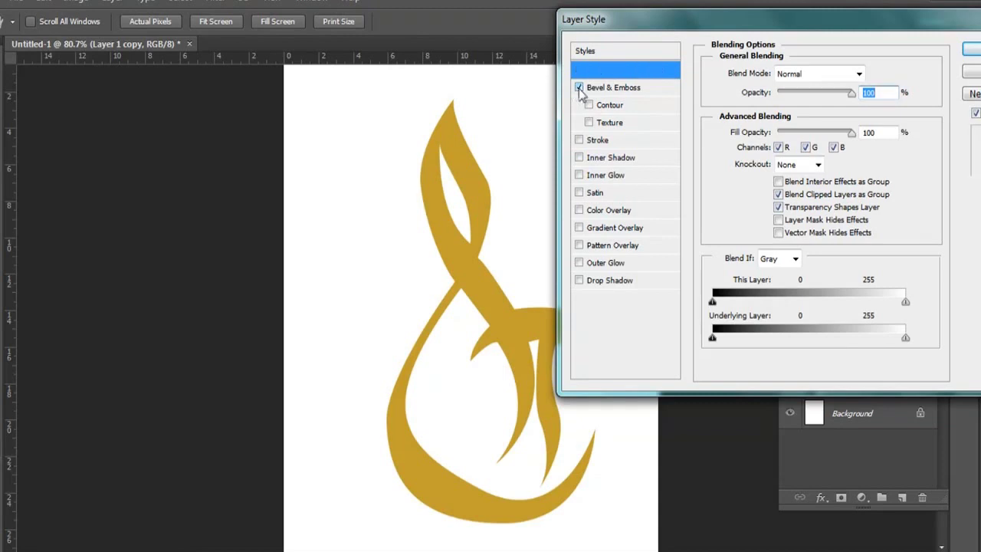
{"action": "left_click", "coordinate": [617, 87]}
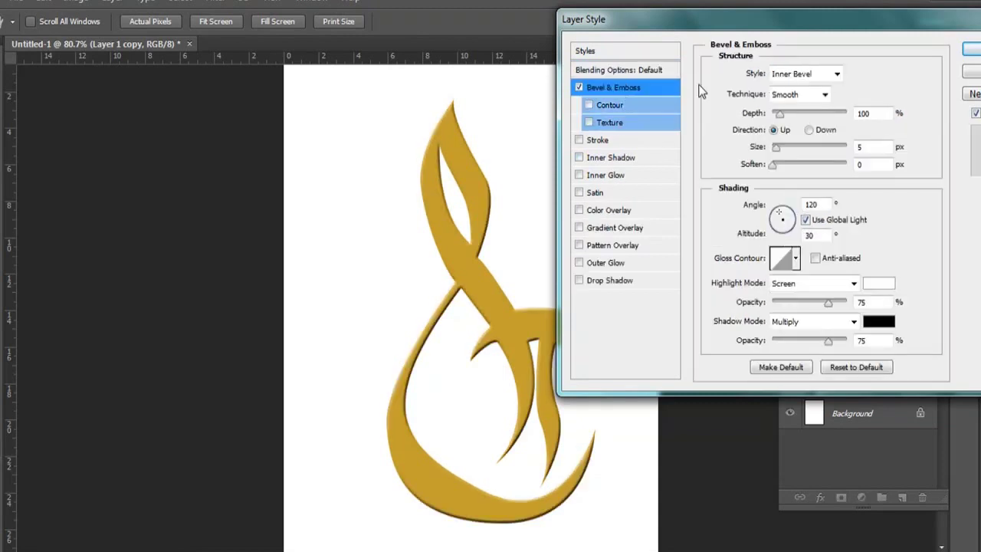
{"action": "mouse_move", "coordinate": [723, 23]}
{"action": "left_mouse_down"}
{"action": "mouse_move", "coordinate": [826, 4]}
{"action": "mouse_move", "coordinate": [576, 52]}
{"action": "left_mouse_up"}
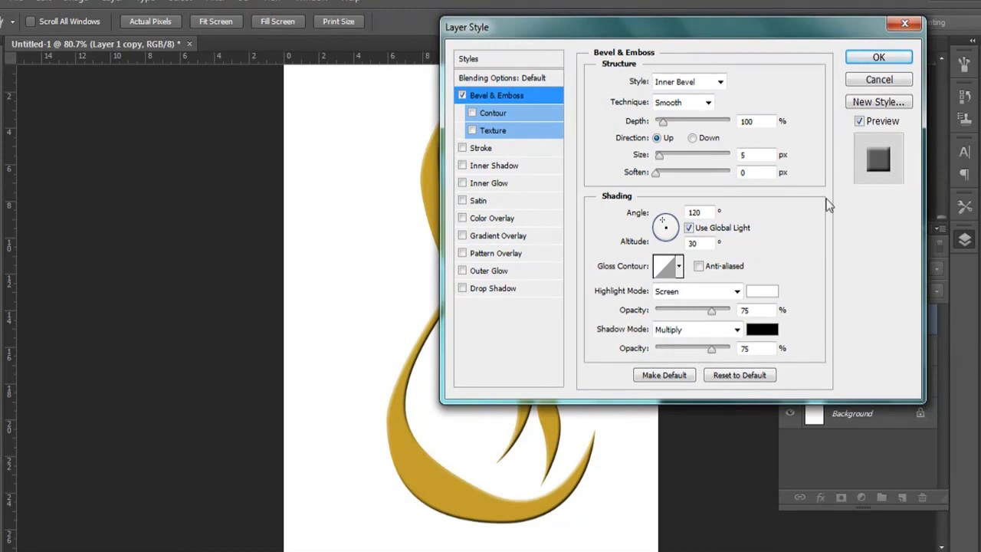
{"action": "left_click_drag", "start_coordinate": [757, 33], "coordinate": [947, 33]}
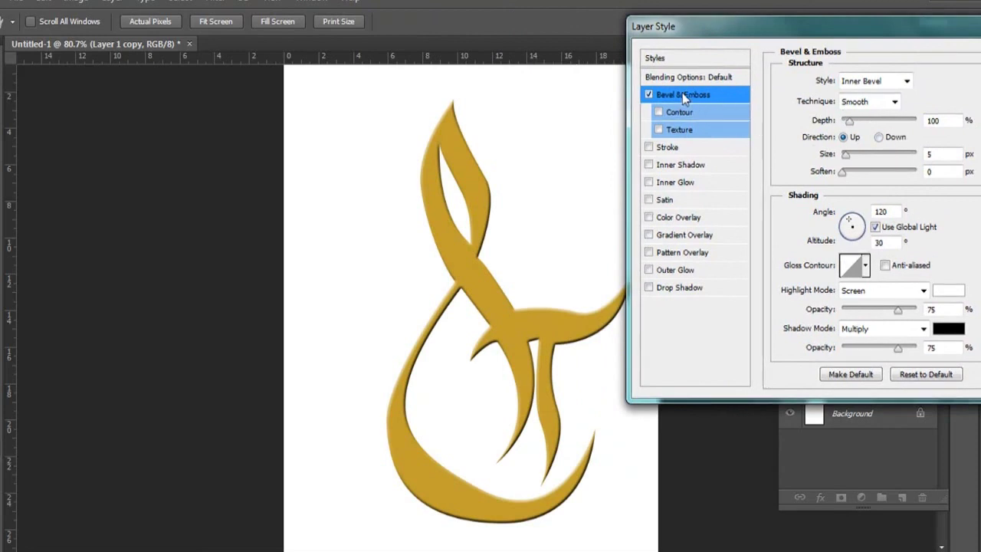
{"action": "left_click_drag", "start_coordinate": [848, 121], "coordinate": [858, 121]}
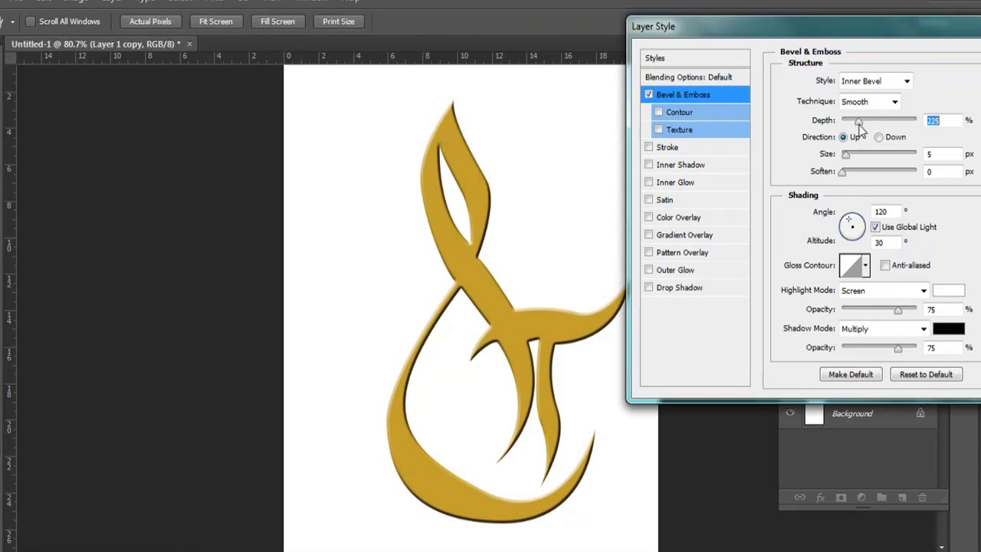
{"action": "left_click_drag", "start_coordinate": [845, 154], "coordinate": [851, 154]}
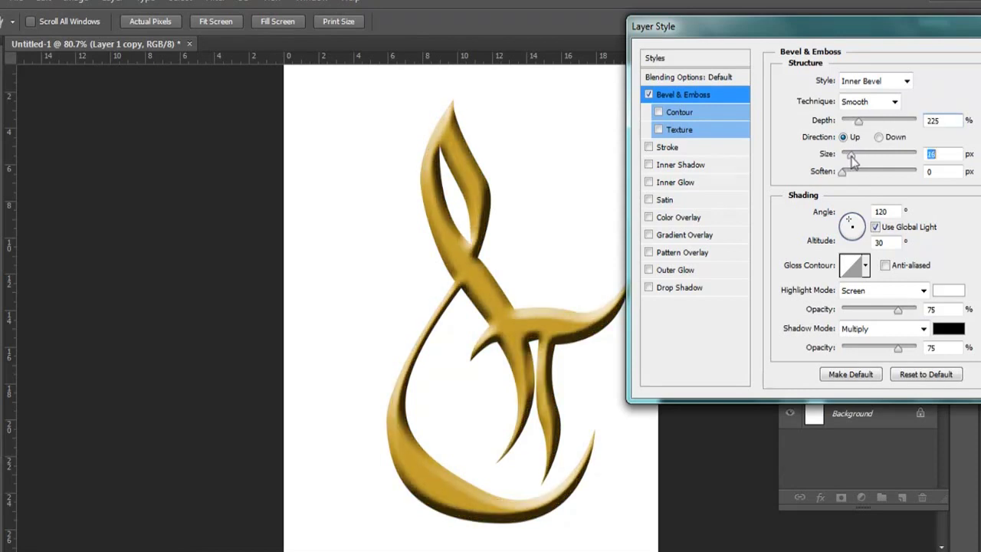
{"action": "left_click_drag", "start_coordinate": [852, 175], "coordinate": [838, 180]}
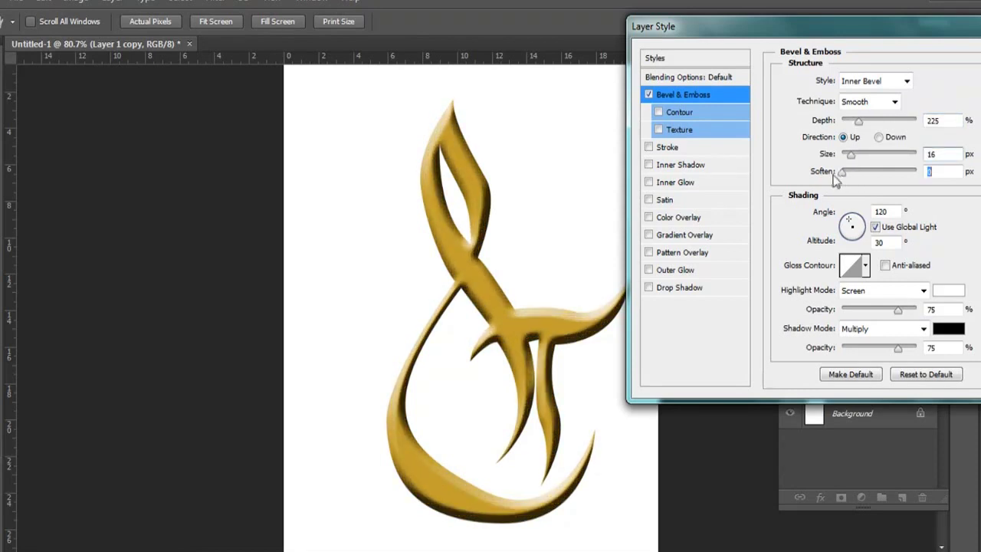
{"action": "left_click", "coordinate": [895, 102]}
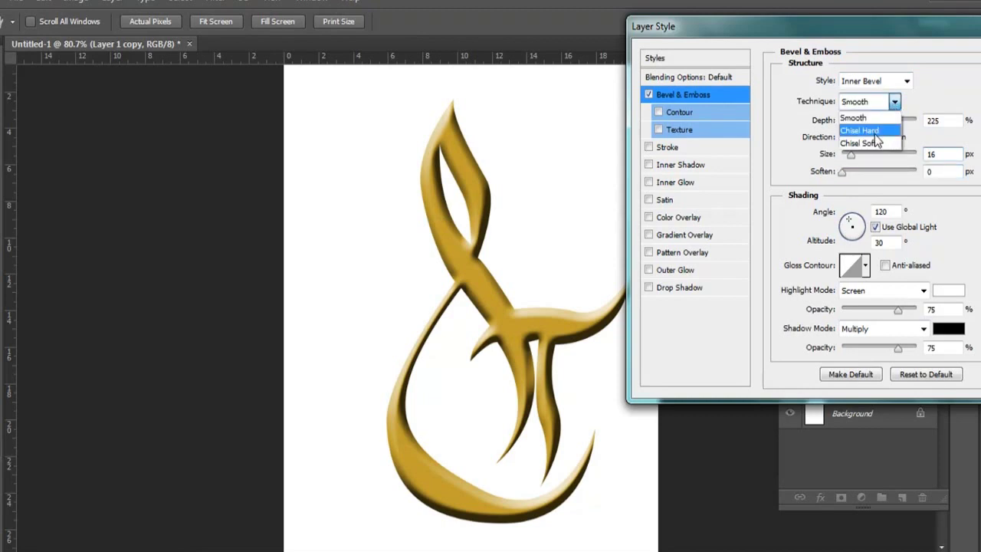
{"action": "left_click", "coordinate": [864, 122]}
{"action": "left_click", "coordinate": [873, 102]}
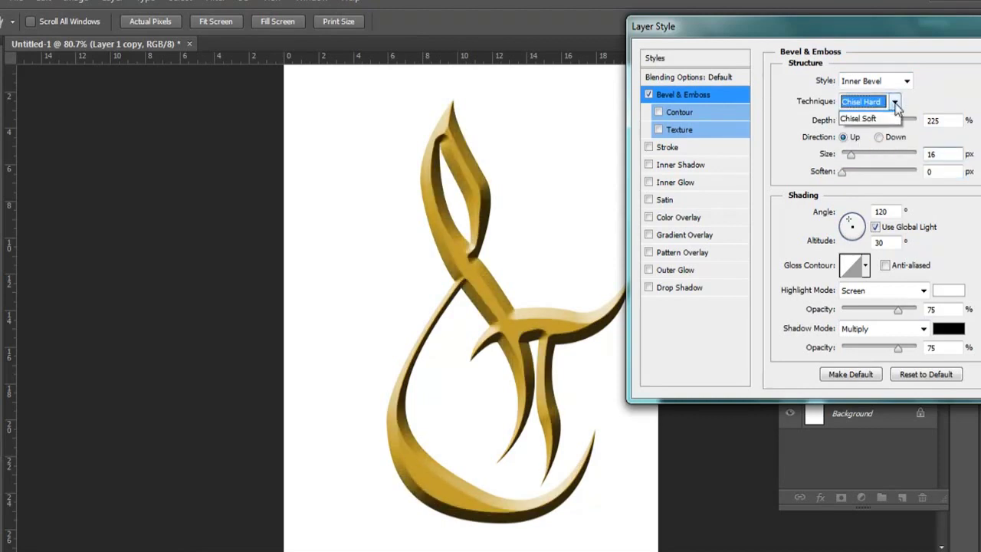
{"action": "left_click", "coordinate": [877, 141]}
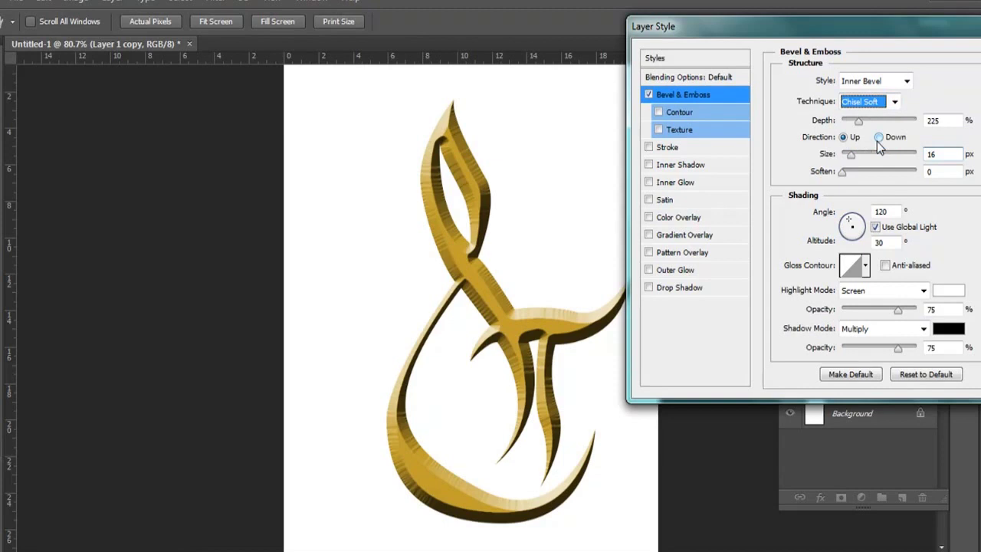
{"action": "left_click", "coordinate": [894, 102]}
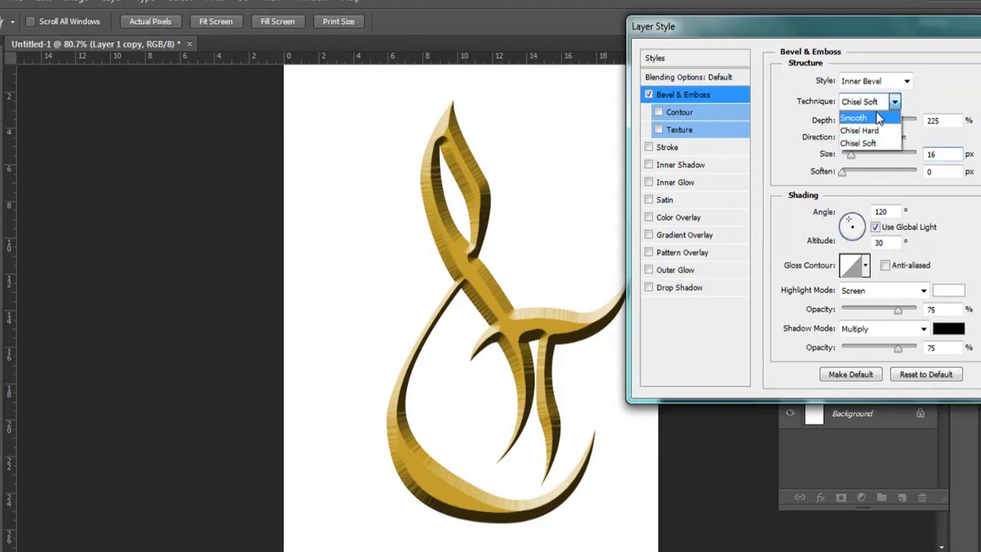
{"action": "left_click", "coordinate": [874, 119]}
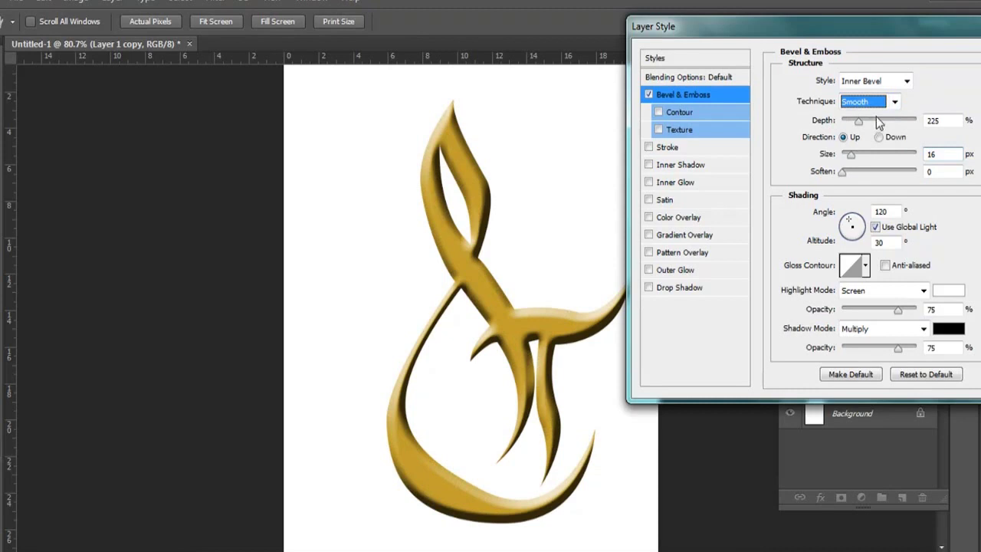
{"action": "left_click", "coordinate": [907, 80]}
{"action": "left_click", "coordinate": [891, 98]}
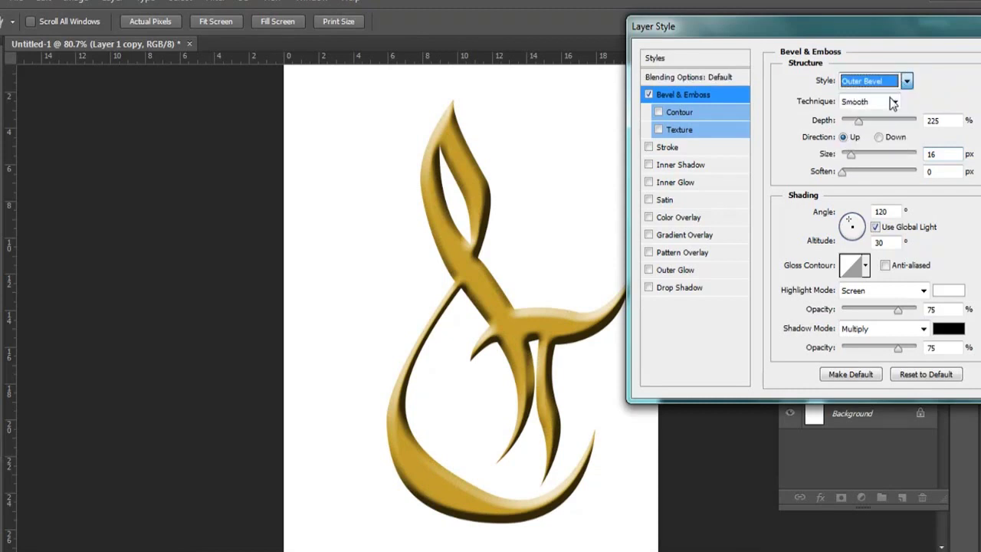
{"action": "left_click", "coordinate": [906, 81]}
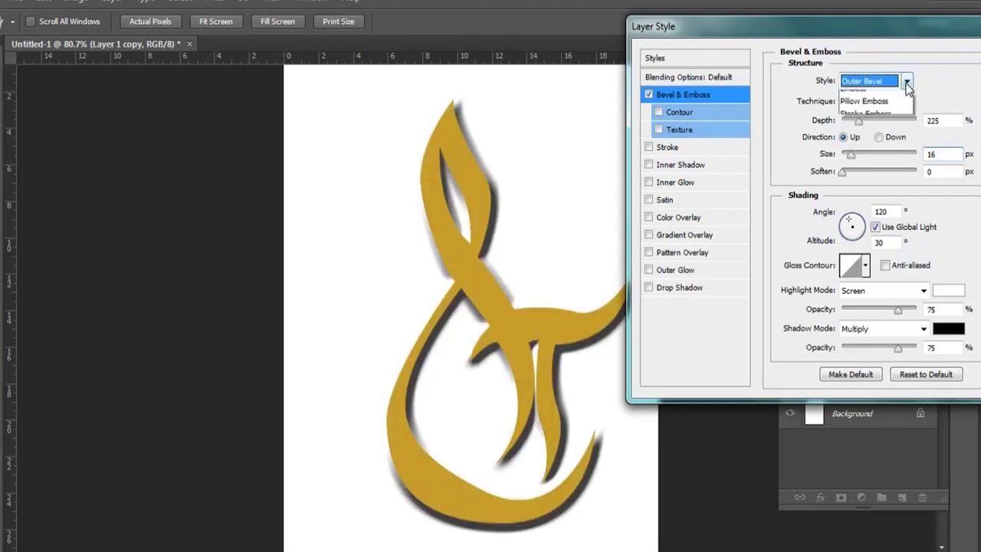
{"action": "left_click", "coordinate": [888, 131]}
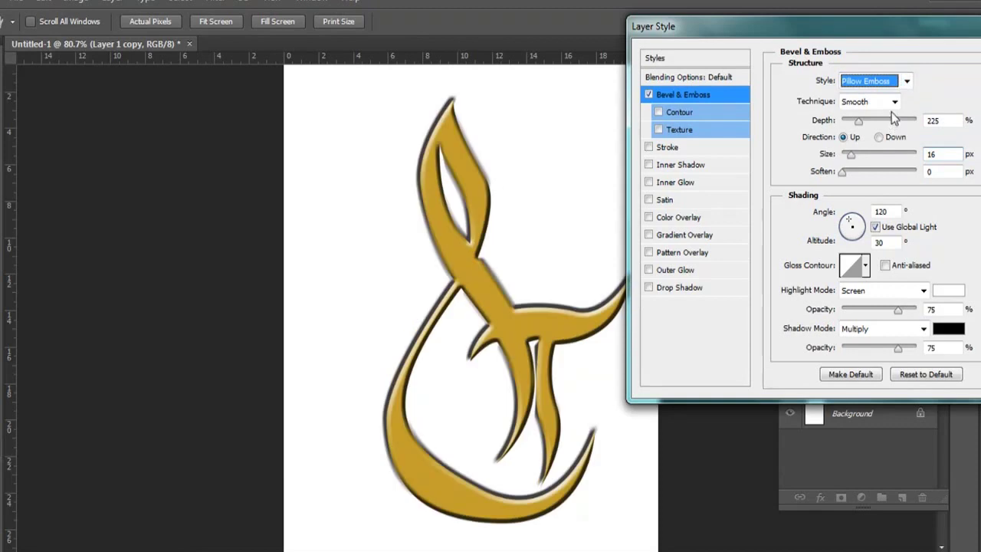
{"action": "left_click", "coordinate": [905, 80]}
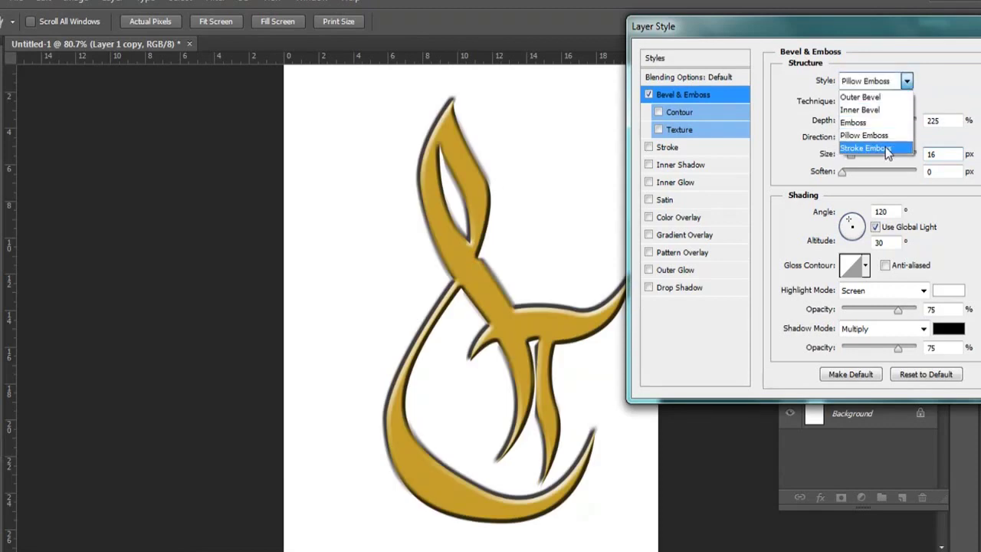
{"action": "left_click", "coordinate": [885, 146]}
{"action": "left_click", "coordinate": [905, 82]}
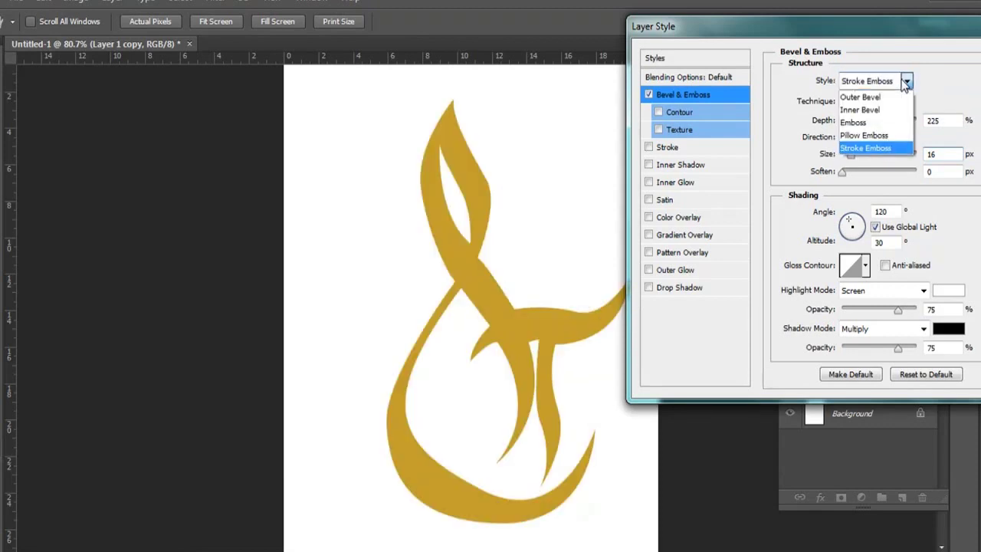
{"action": "left_click", "coordinate": [895, 97]}
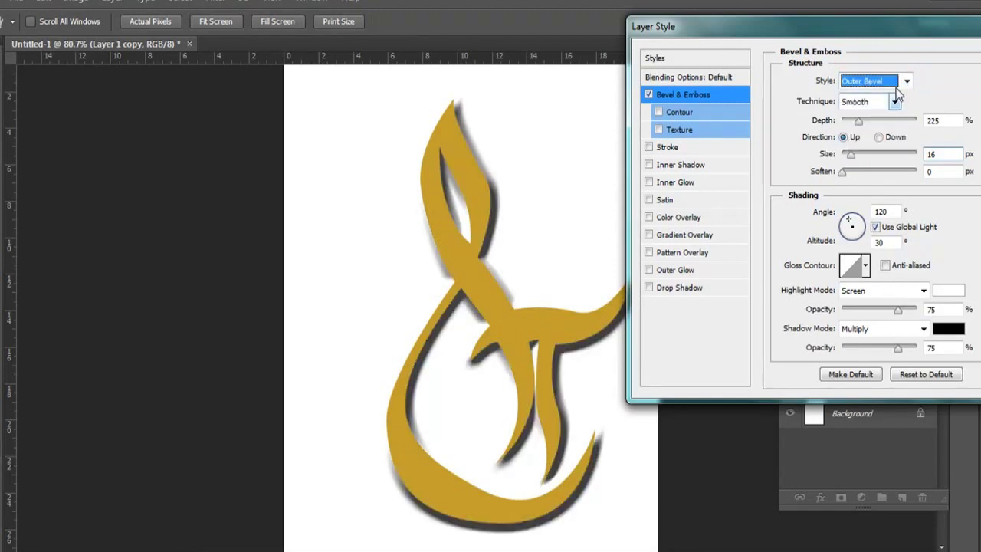
{"action": "left_click", "coordinate": [900, 82]}
{"action": "left_click", "coordinate": [866, 108]}
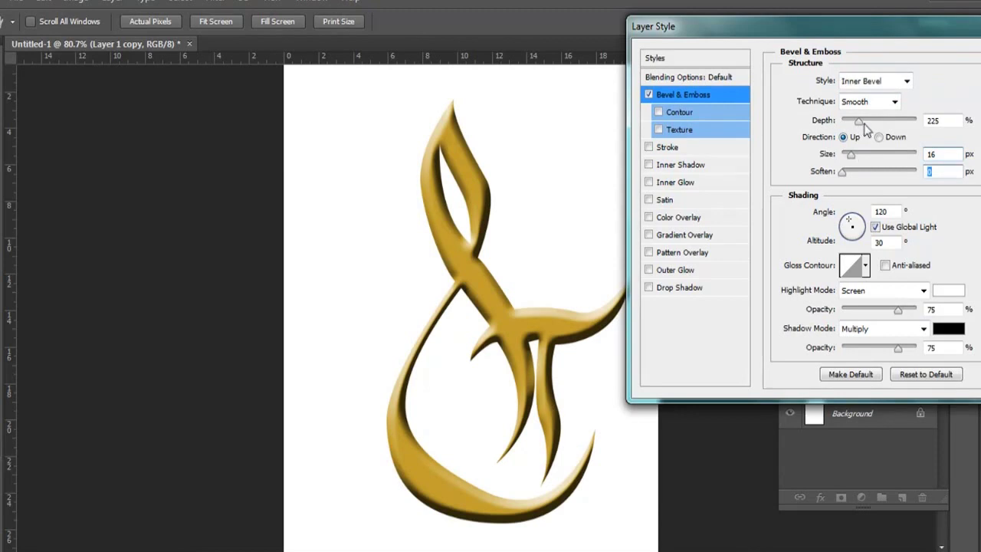
- Set the bevel depth to 511% and size to 10 px
{"action": "left_click_drag", "start_coordinate": [858, 120], "coordinate": [881, 121]}
{"action": "left_click_drag", "start_coordinate": [850, 156], "coordinate": [848, 154]}
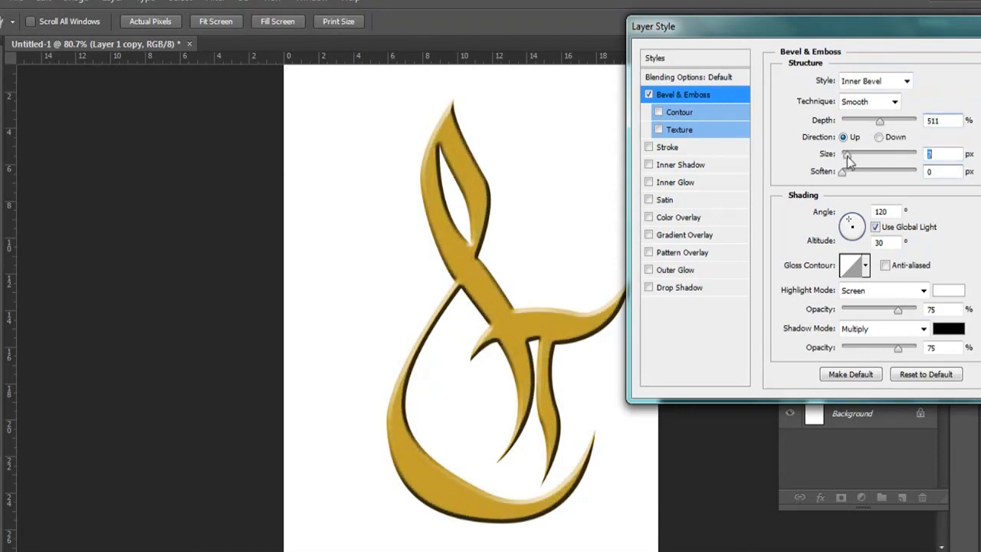
{"action": "left_click", "coordinate": [841, 173]}
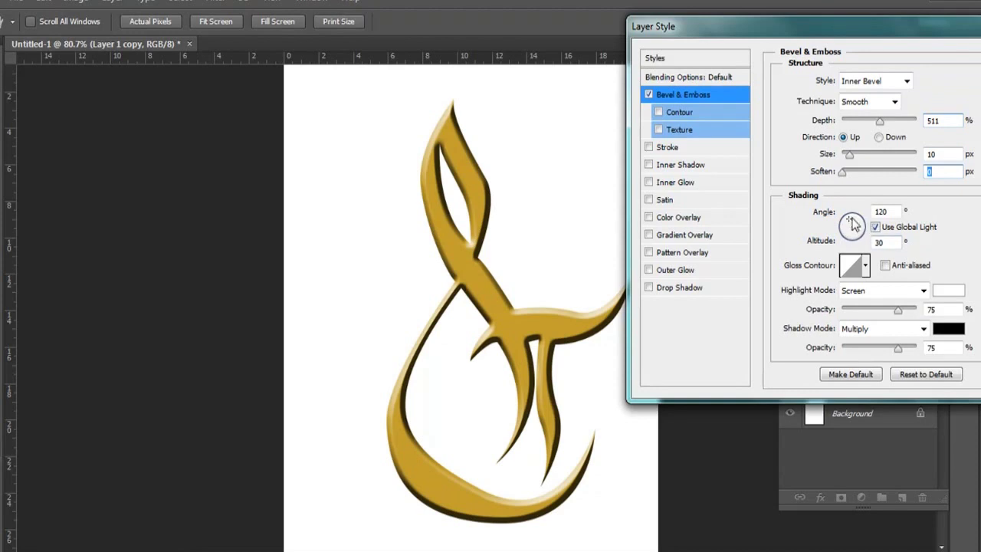
- Try several gloss contour presets and settle on Ring for shiny gold
{"action": "left_click", "coordinate": [866, 266]}
{"action": "left_click", "coordinate": [837, 308]}
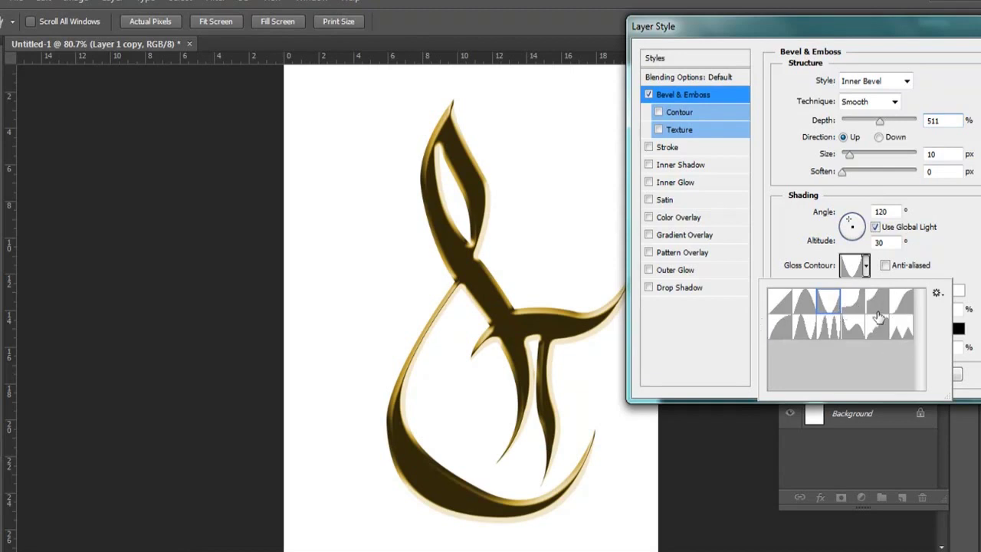
{"action": "left_click", "coordinate": [805, 305]}
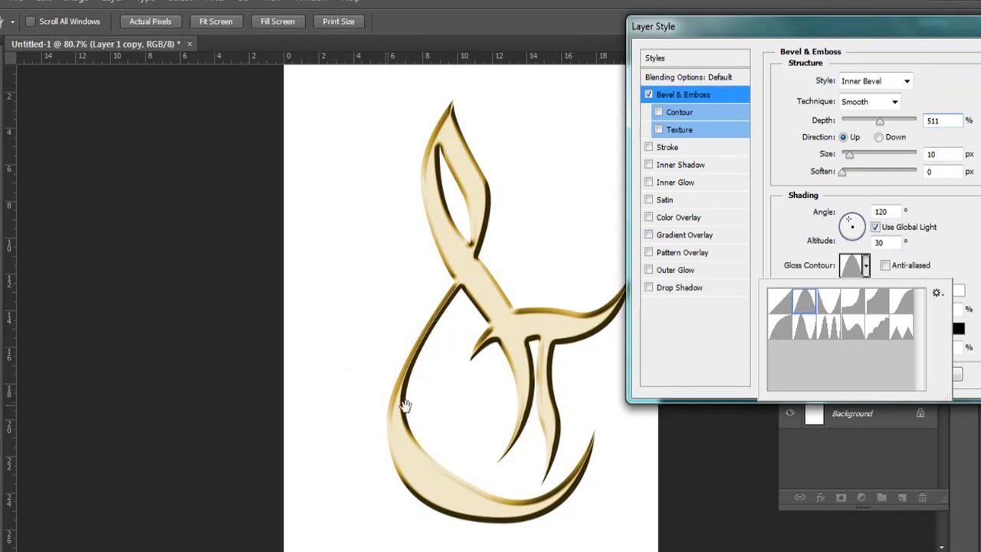
{"action": "left_click", "coordinate": [834, 305]}
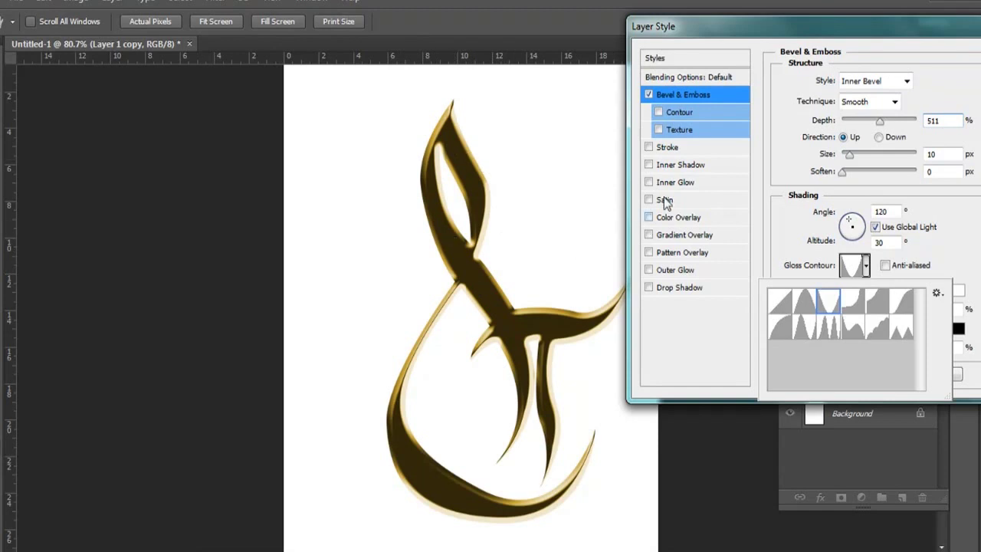
{"action": "left_click", "coordinate": [855, 304]}
{"action": "left_click", "coordinate": [879, 306]}
{"action": "left_click", "coordinate": [909, 308]}
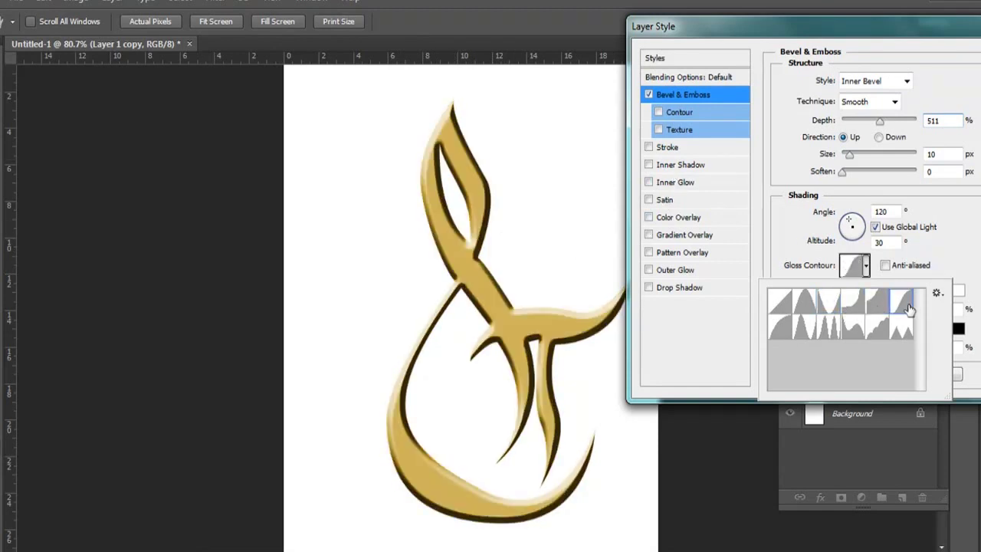
{"action": "left_click", "coordinate": [807, 330]}
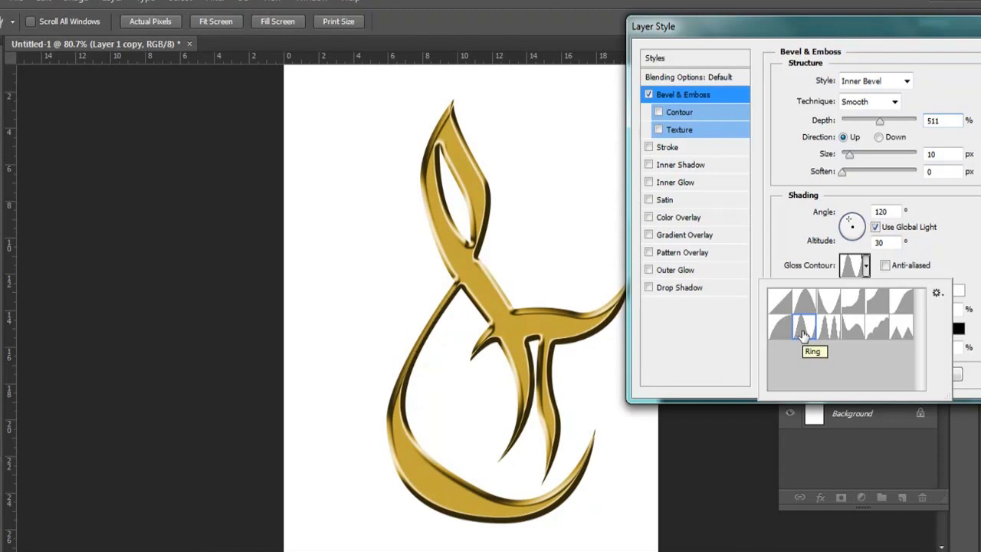
{"action": "left_click", "coordinate": [833, 328]}
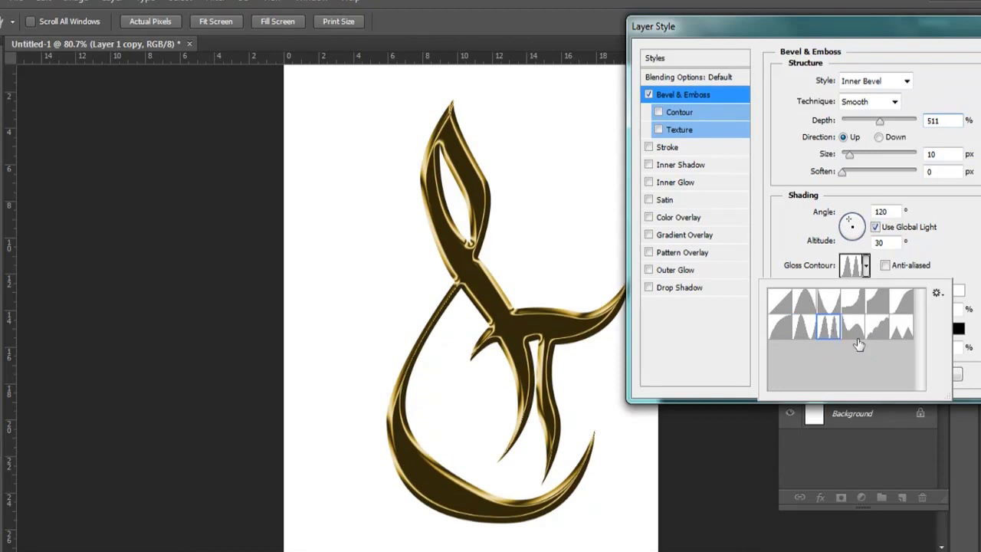
{"action": "left_click", "coordinate": [856, 334]}
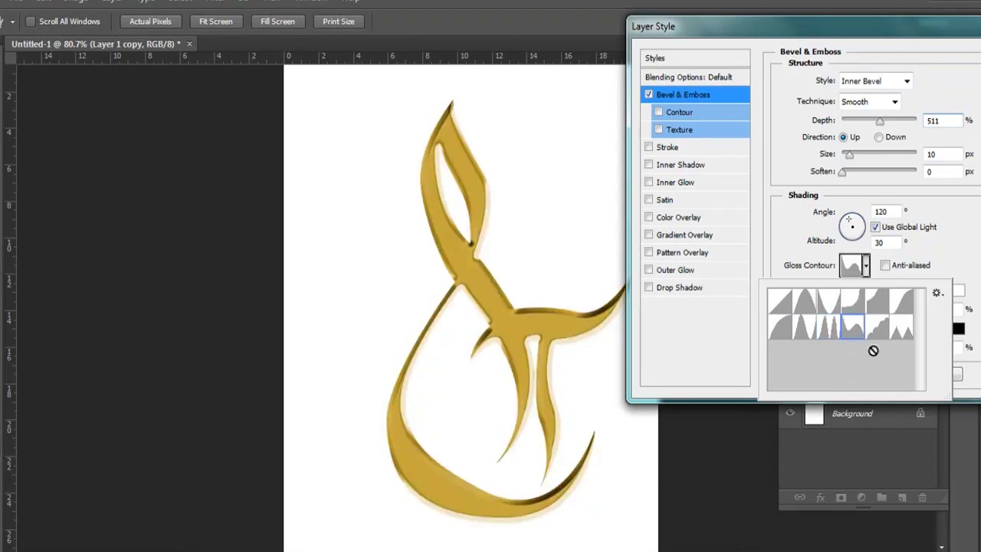
{"action": "left_click", "coordinate": [881, 330]}
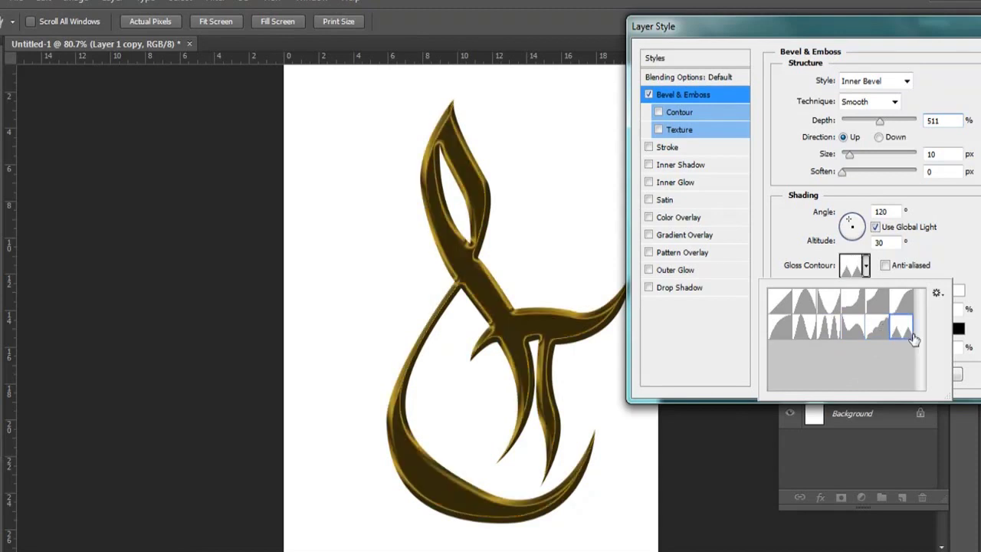
{"action": "left_click", "coordinate": [809, 336]}
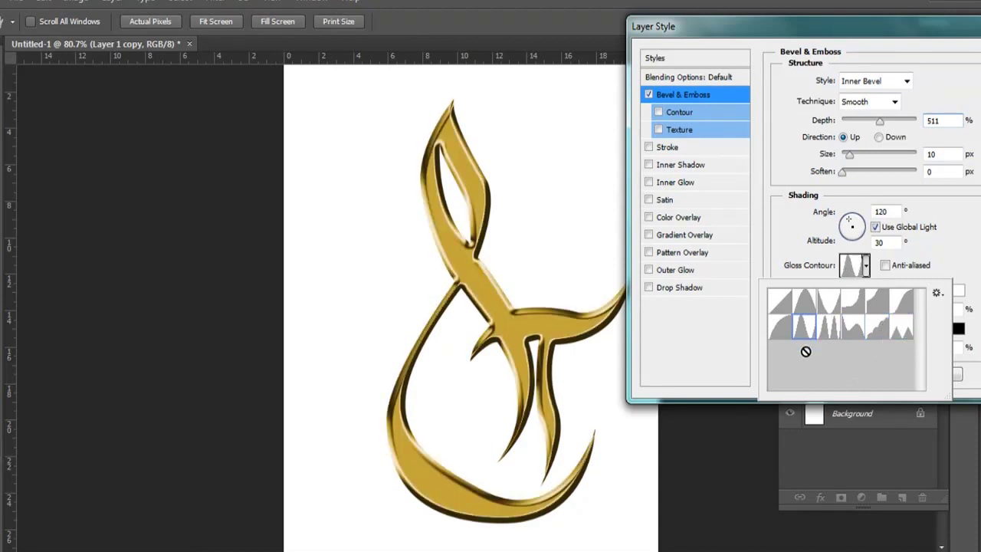
{"action": "mouse_move", "coordinate": [869, 34]}
{"action": "left_mouse_down"}
{"action": "mouse_move", "coordinate": [842, 31]}
{"action": "mouse_move", "coordinate": [851, 57]}
{"action": "left_mouse_up"}
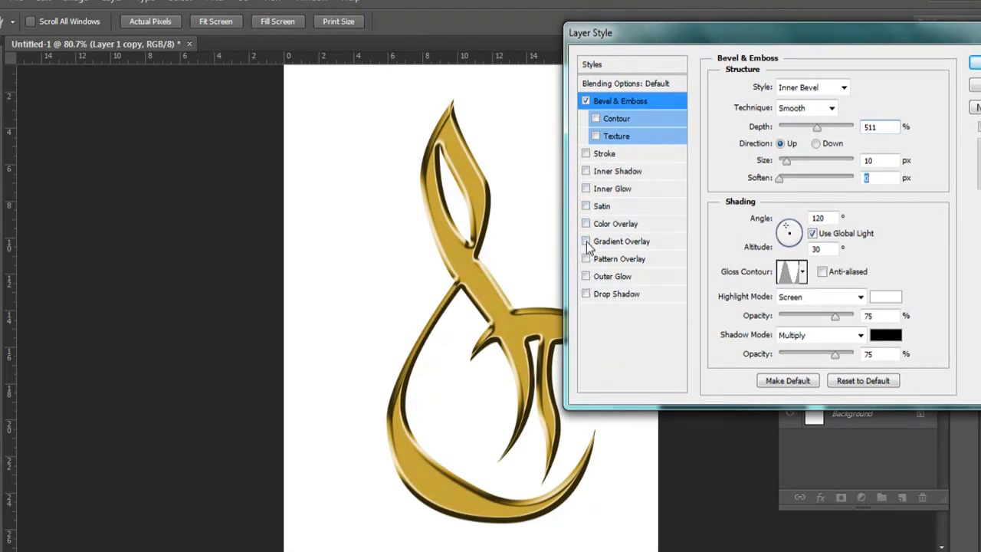
- Enable Inner Shadow and give it a peaked contour
{"action": "left_click", "coordinate": [585, 171]}
{"action": "left_click", "coordinate": [633, 171]}
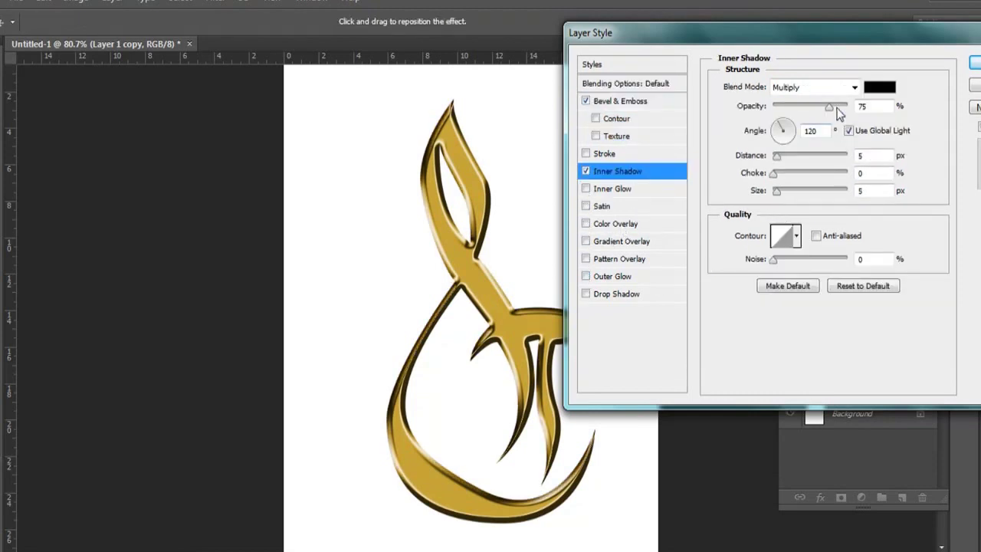
{"action": "left_click", "coordinate": [796, 239]}
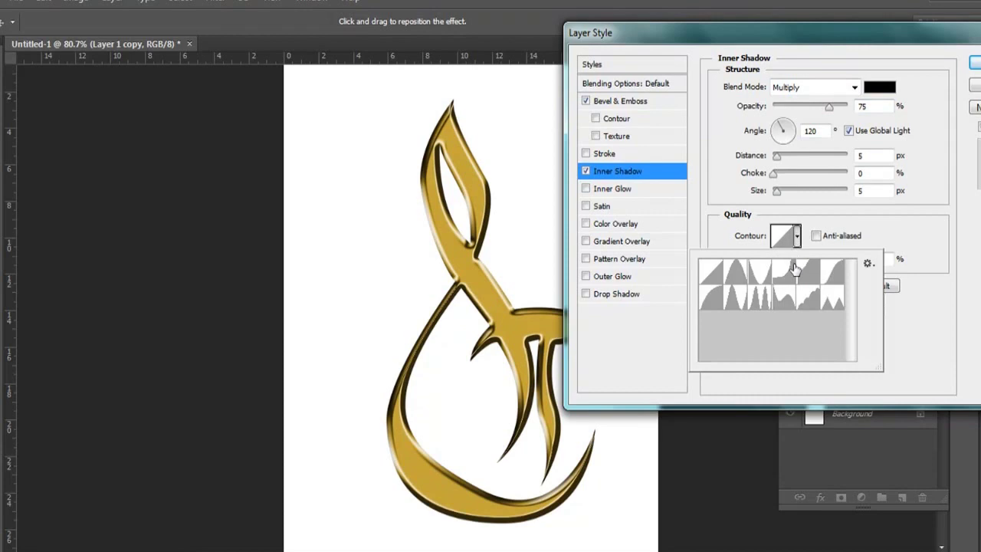
{"action": "left_click", "coordinate": [742, 301]}
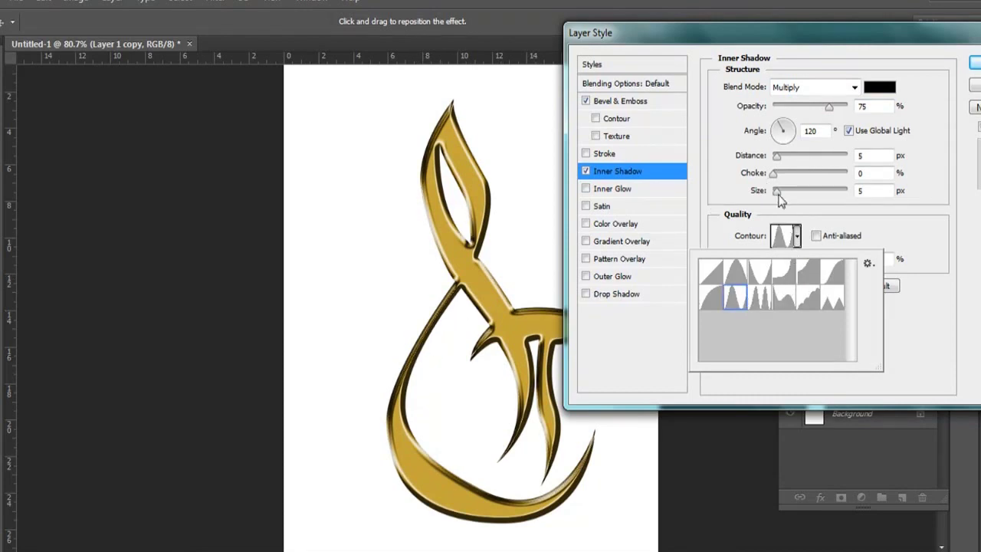
- Set the inner shadow to 0 px distance, 17% choke and 51 px size
{"action": "left_click_drag", "start_coordinate": [778, 192], "coordinate": [787, 196]}
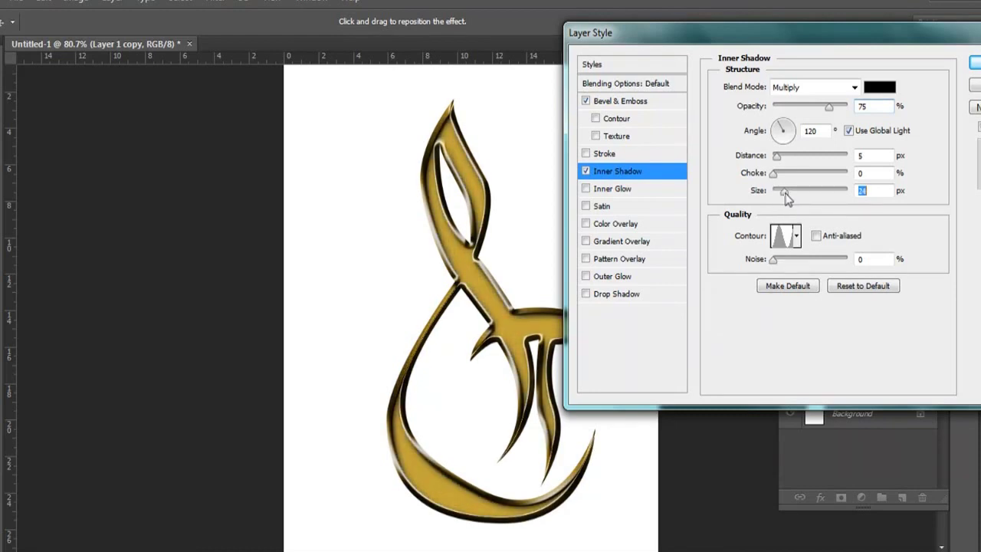
{"action": "left_click_drag", "start_coordinate": [786, 198], "coordinate": [784, 199]}
{"action": "mouse_move", "coordinate": [777, 156]}
{"action": "left_mouse_down"}
{"action": "mouse_move", "coordinate": [789, 157]}
{"action": "mouse_move", "coordinate": [781, 201]}
{"action": "mouse_move", "coordinate": [798, 184]}
{"action": "mouse_move", "coordinate": [785, 187]}
{"action": "mouse_move", "coordinate": [770, 166]}
{"action": "left_mouse_up"}
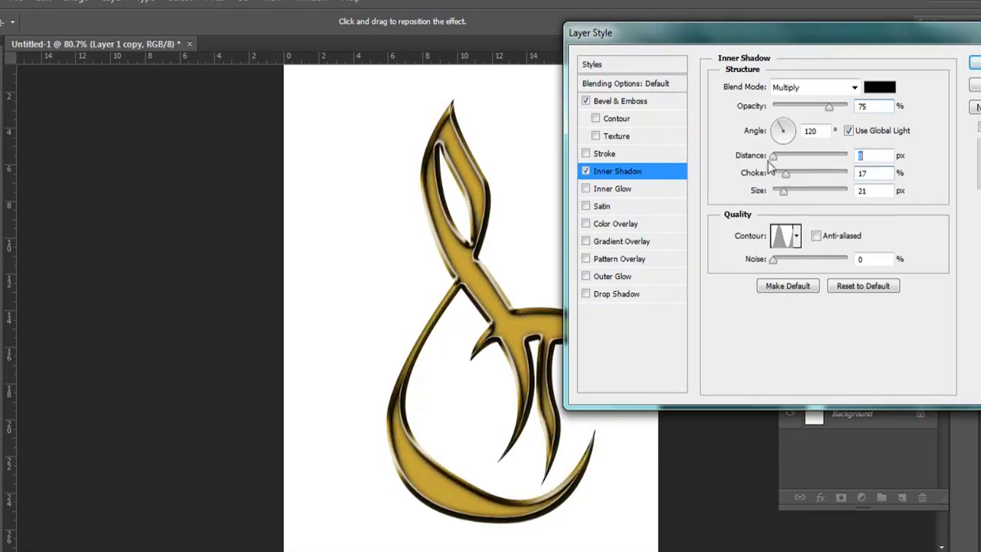
{"action": "mouse_move", "coordinate": [783, 191]}
{"action": "left_mouse_down"}
{"action": "mouse_move", "coordinate": [794, 198]}
{"action": "mouse_move", "coordinate": [782, 200]}
{"action": "left_mouse_up"}
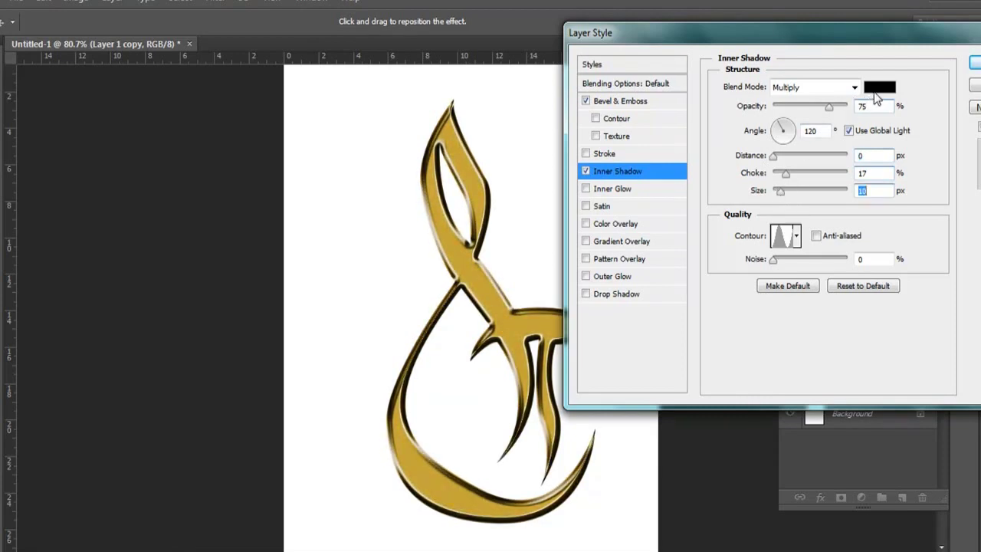
- Trial red, blue, cyan and yellow inner shadow colours, then cancel to keep black
{"action": "left_click", "coordinate": [874, 89]}
{"action": "left_click_drag", "start_coordinate": [633, 141], "coordinate": [753, 99]}
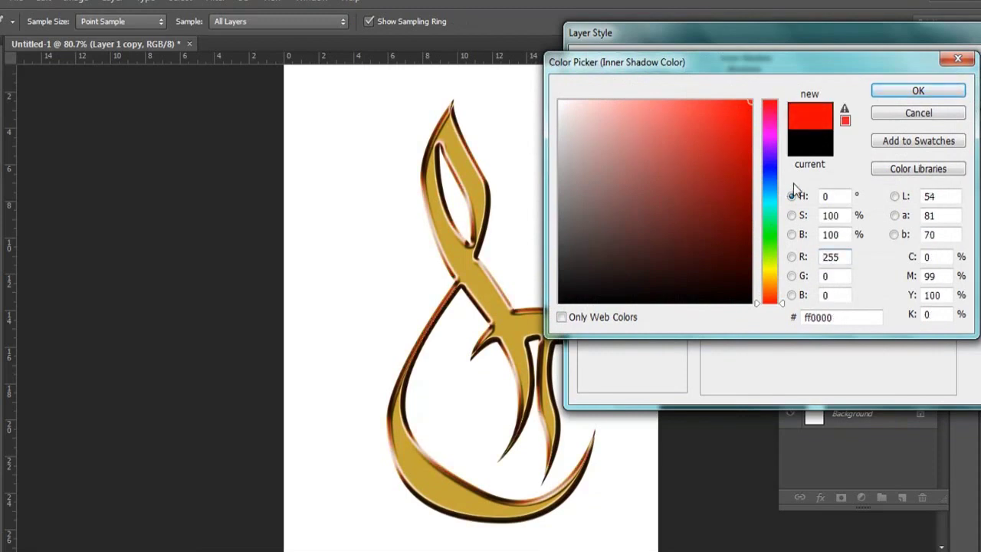
{"action": "left_click_drag", "start_coordinate": [769, 301], "coordinate": [768, 188]}
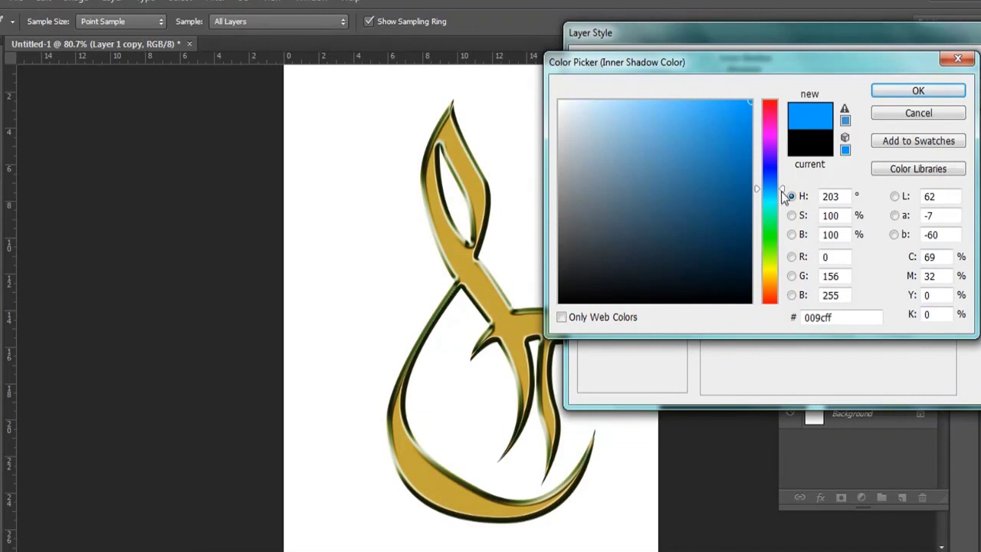
{"action": "left_click_drag", "start_coordinate": [782, 190], "coordinate": [781, 199]}
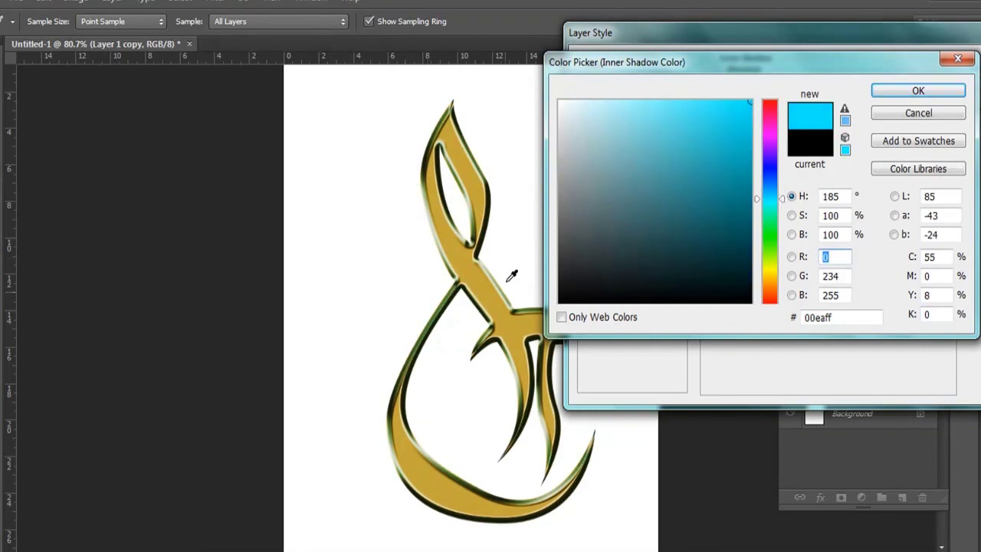
{"action": "left_click_drag", "start_coordinate": [805, 83], "coordinate": [770, 213]}
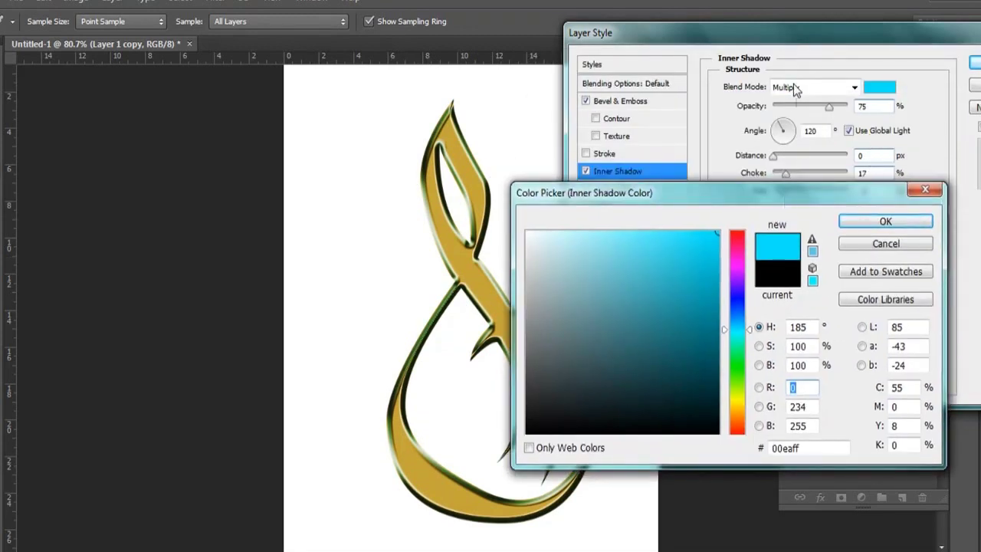
{"action": "left_click_drag", "start_coordinate": [697, 193], "coordinate": [727, 93]}
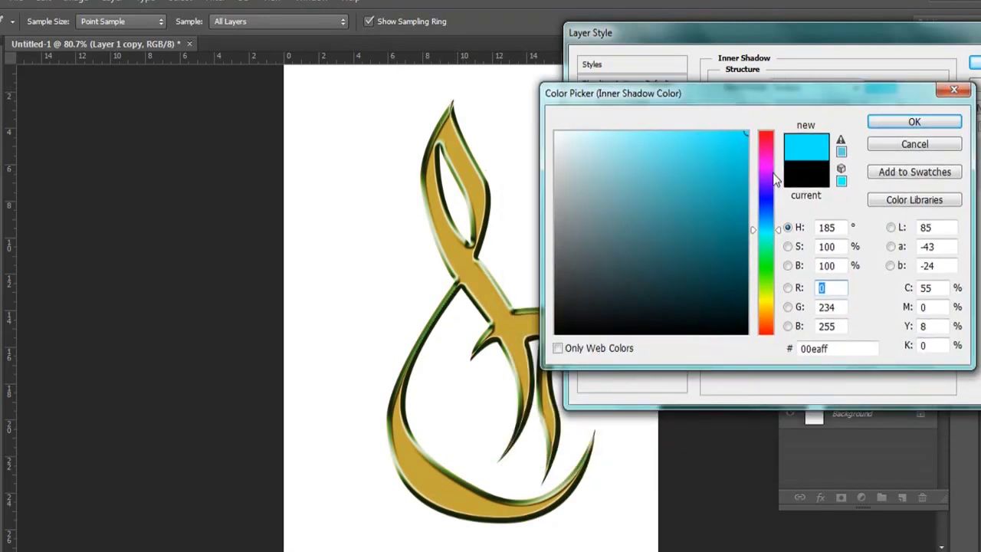
{"action": "left_click_drag", "start_coordinate": [773, 176], "coordinate": [769, 135]}
{"action": "left_click_drag", "start_coordinate": [763, 251], "coordinate": [768, 308]}
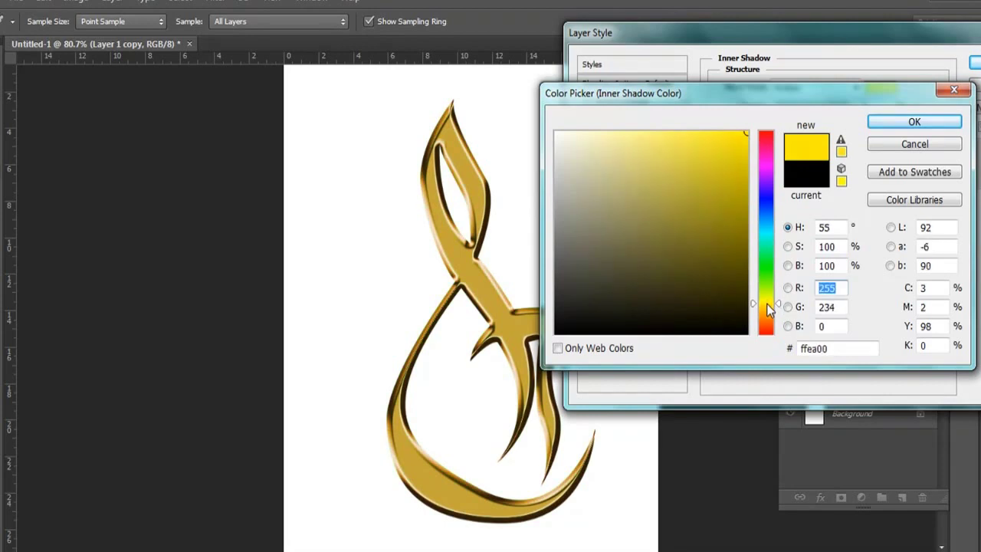
{"action": "left_click", "coordinate": [930, 142]}
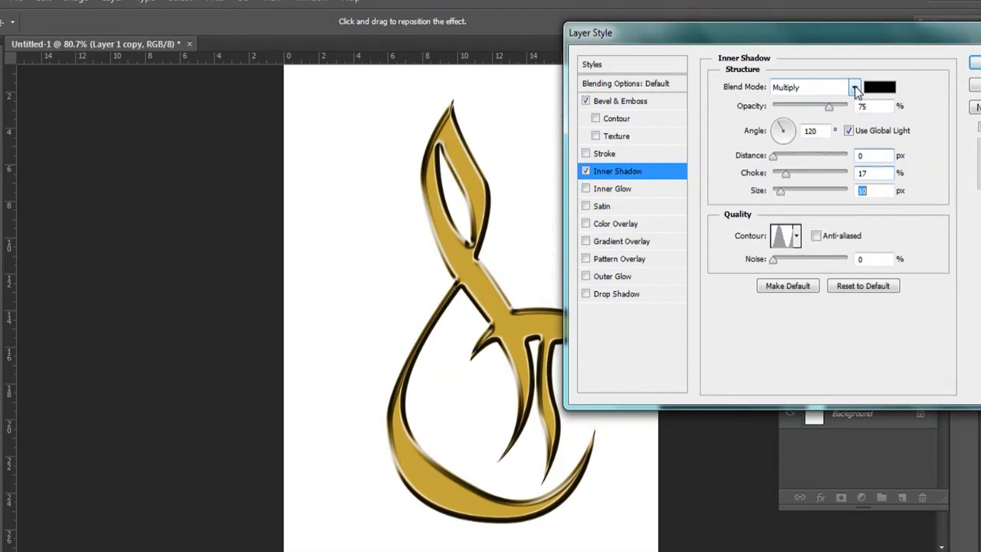
- Set the inner shadow colour to teal 00b0c5
{"action": "left_click", "coordinate": [873, 87]}
{"action": "left_click", "coordinate": [772, 230]}
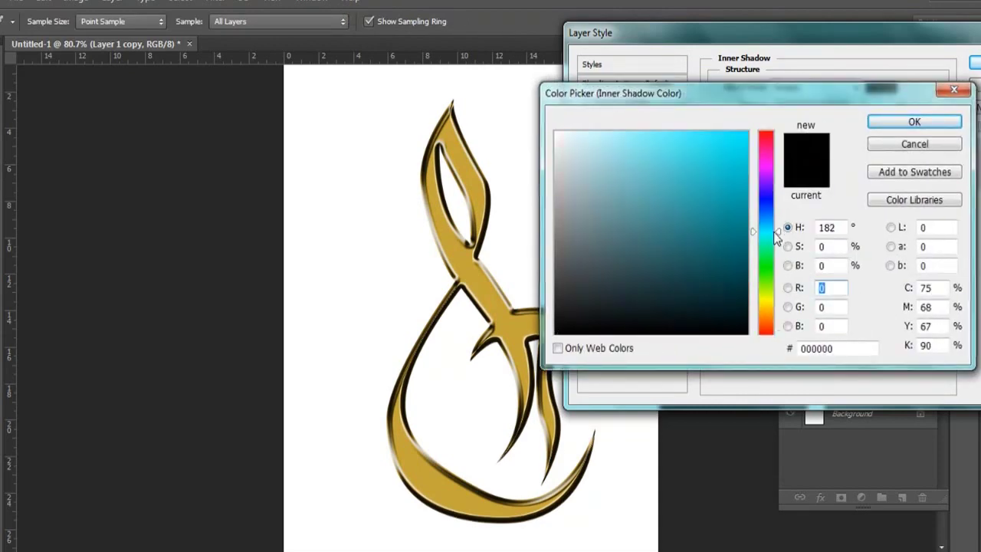
{"action": "left_click", "coordinate": [745, 177]}
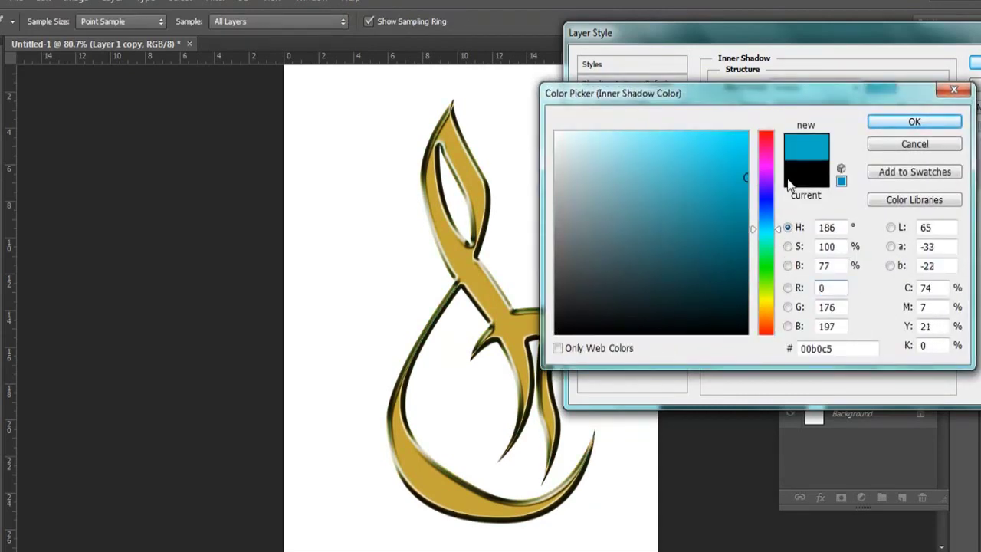
{"action": "left_click", "coordinate": [912, 123]}
- Switch the inner shadow blend mode to Normal and turn on Inner Glow
{"action": "left_click", "coordinate": [854, 87]}
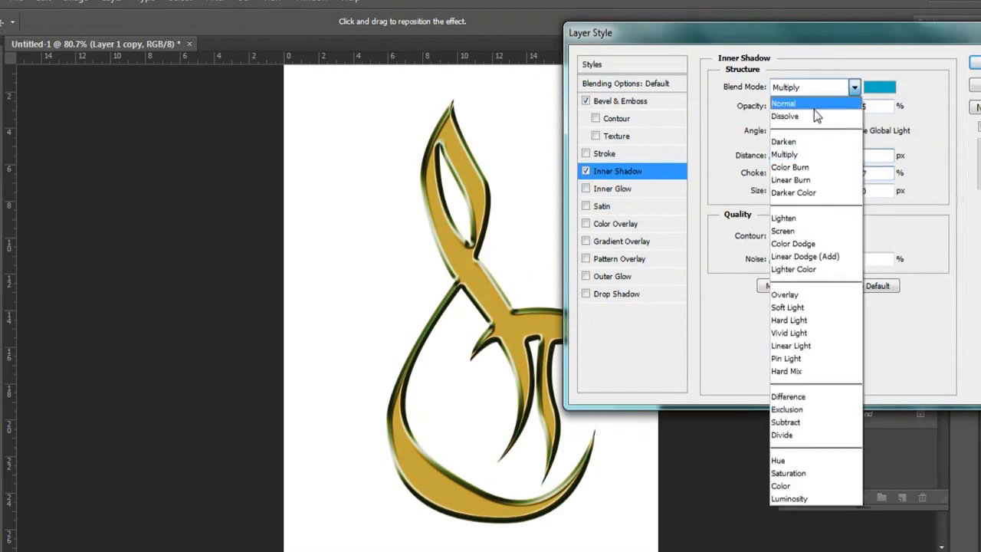
{"action": "left_click", "coordinate": [812, 101]}
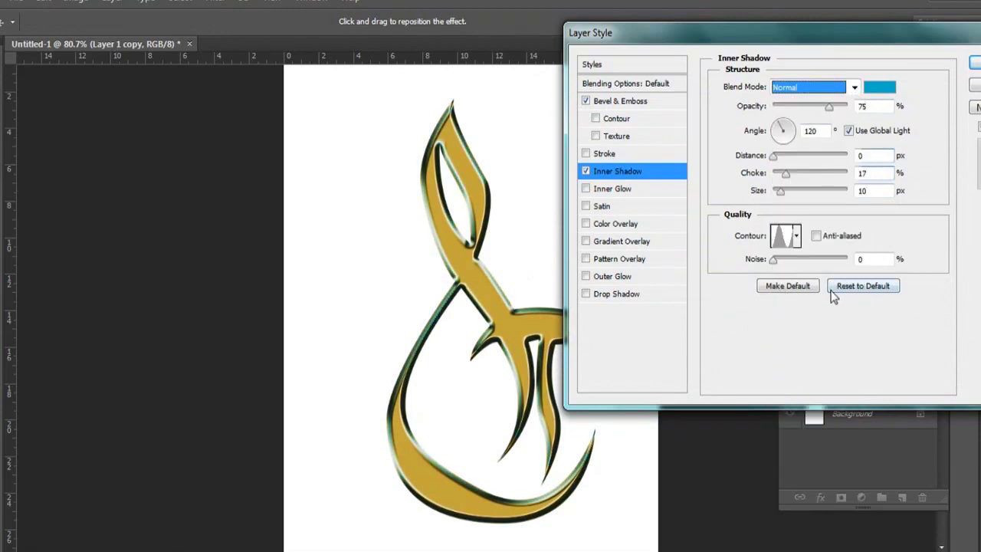
{"action": "left_click", "coordinate": [586, 189]}
- Set the inner glow colour to pure white
{"action": "left_click", "coordinate": [620, 191]}
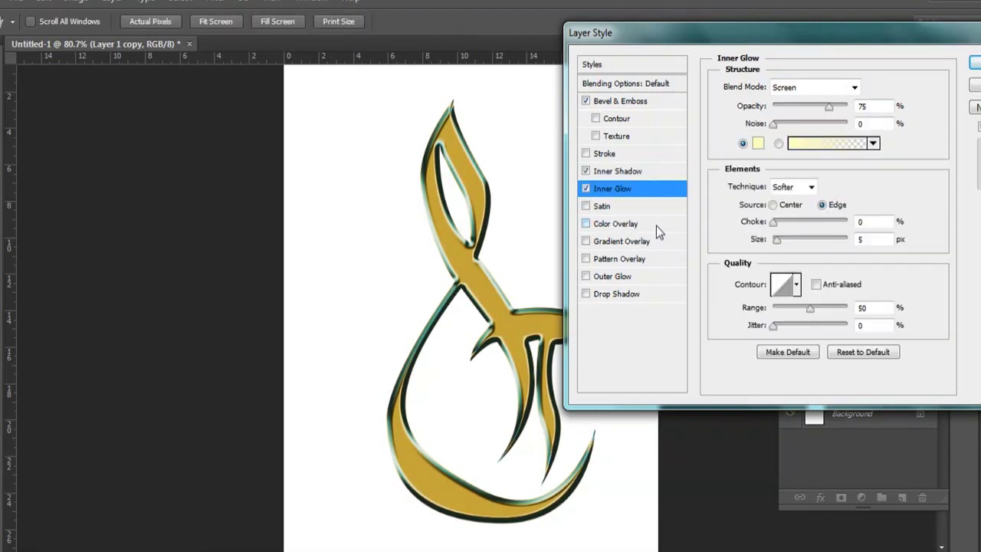
{"action": "left_click", "coordinate": [757, 144]}
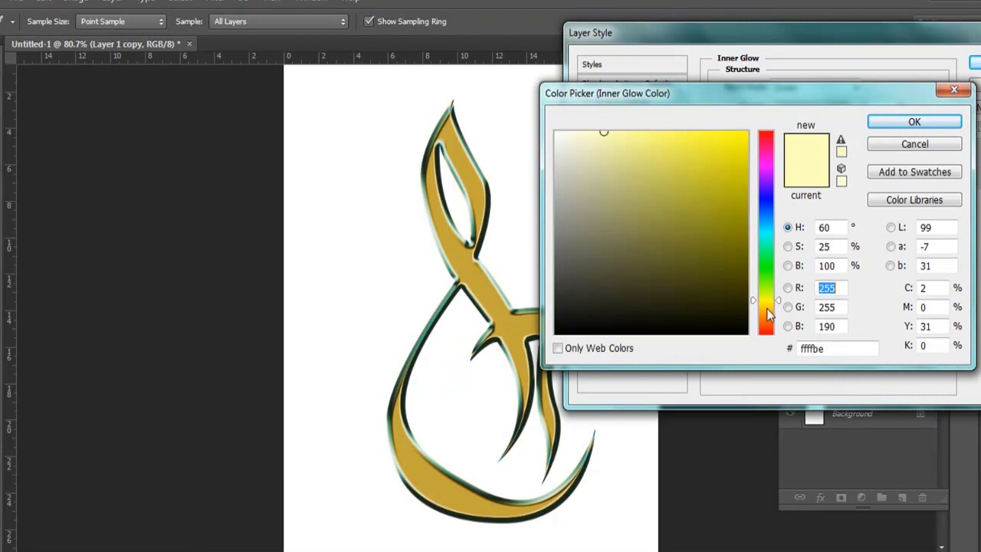
{"action": "left_click_drag", "start_coordinate": [780, 305], "coordinate": [778, 306]}
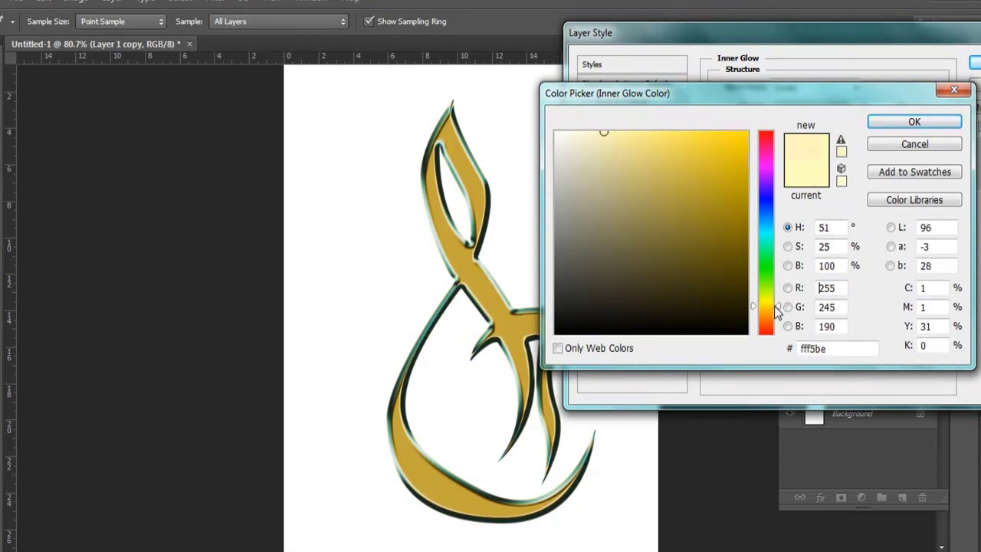
{"action": "left_click_drag", "start_coordinate": [604, 137], "coordinate": [553, 131]}
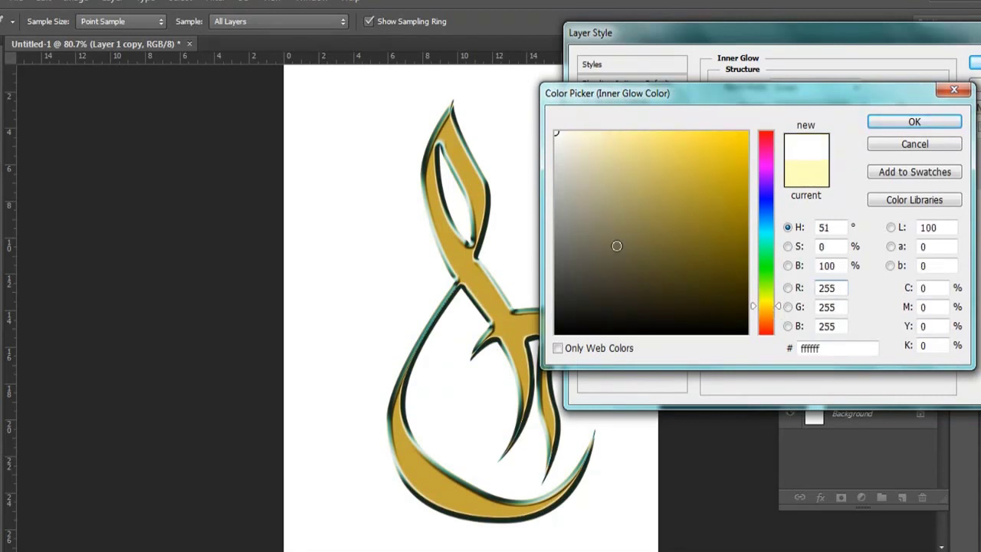
{"action": "left_click", "coordinate": [895, 127]}
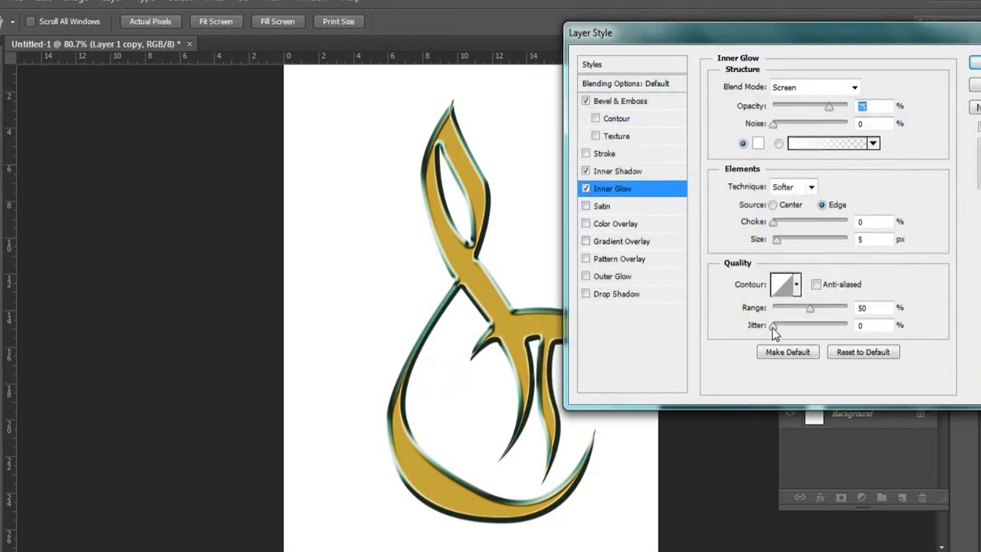
- Give the inner glow a triple-peak contour and Normal blending
{"action": "left_click", "coordinate": [796, 285]}
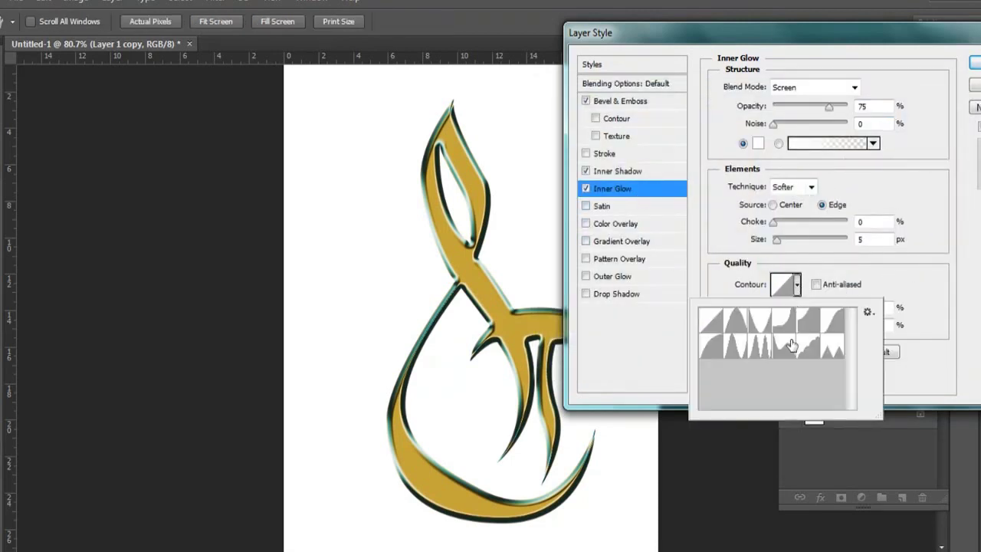
{"action": "left_click", "coordinate": [759, 347]}
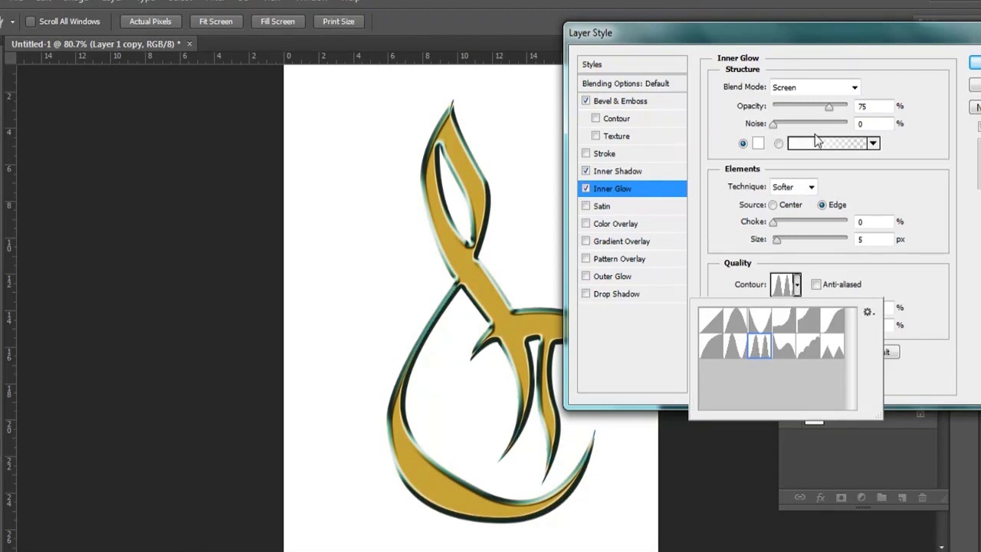
{"action": "left_click", "coordinate": [854, 87]}
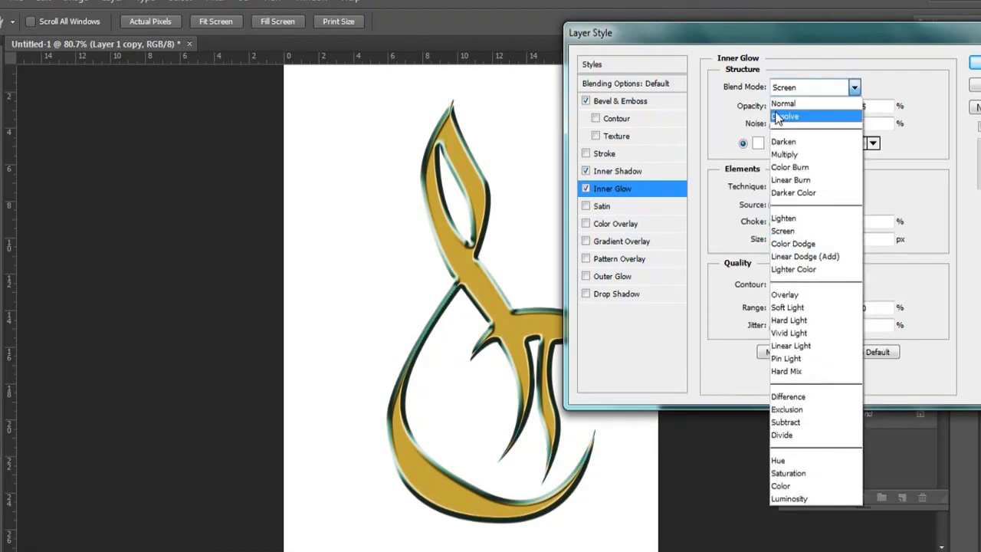
{"action": "left_click", "coordinate": [783, 101]}
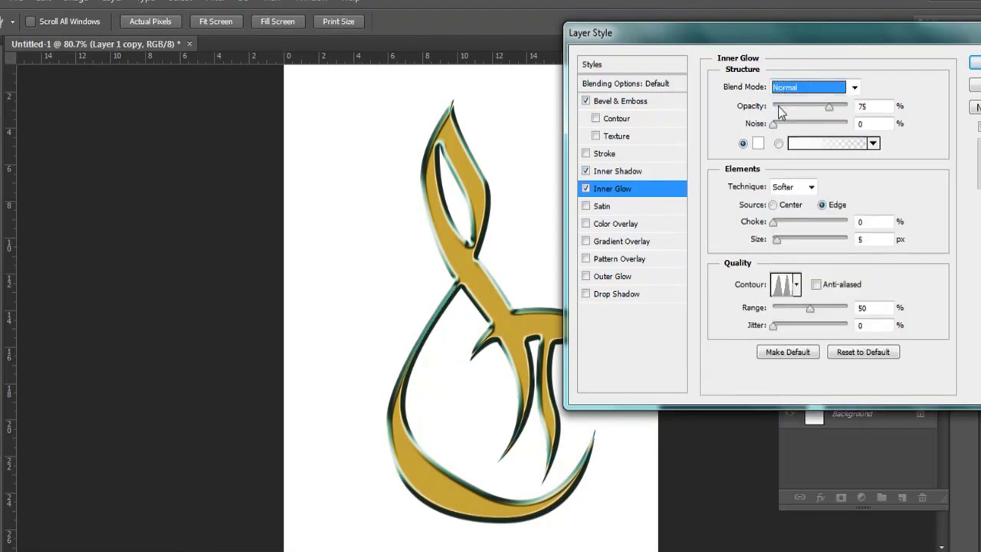
- Compare glow contour presets, settle on a peaked one, and anti-alias it
{"action": "left_click", "coordinate": [796, 284]}
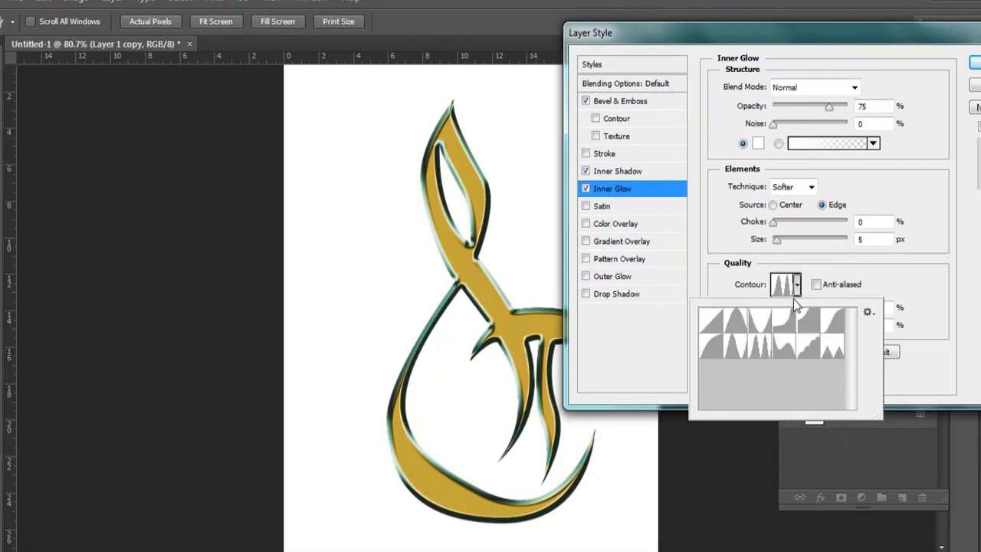
{"action": "left_click", "coordinate": [782, 349]}
{"action": "left_click", "coordinate": [761, 351]}
{"action": "left_click", "coordinate": [733, 351]}
{"action": "left_click", "coordinate": [711, 351]}
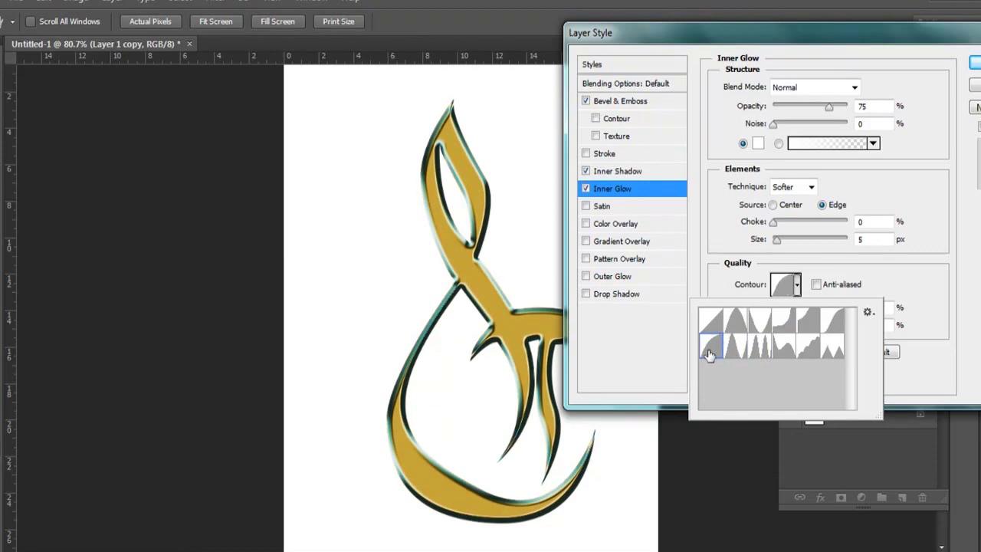
{"action": "left_click", "coordinate": [734, 324]}
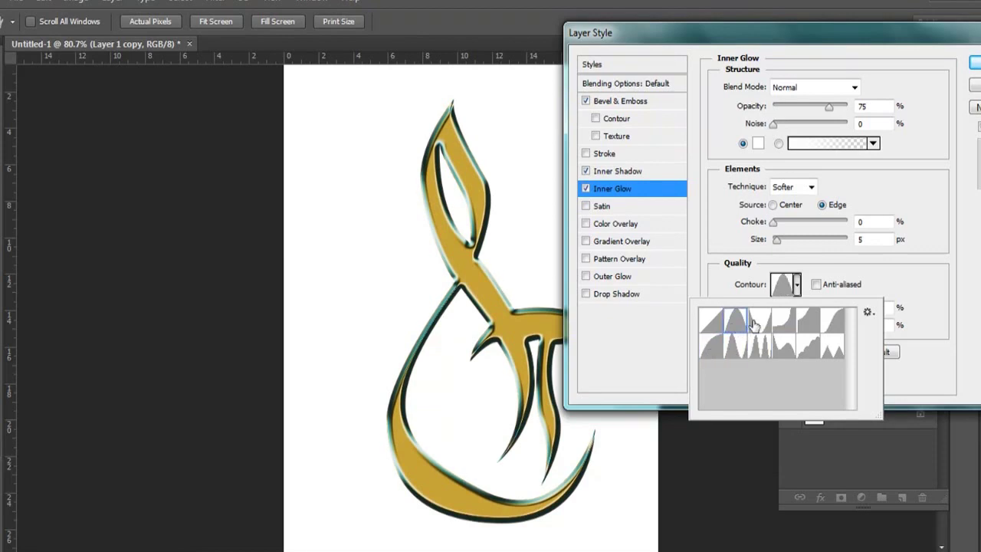
{"action": "left_click", "coordinate": [755, 324]}
{"action": "left_click", "coordinate": [710, 322]}
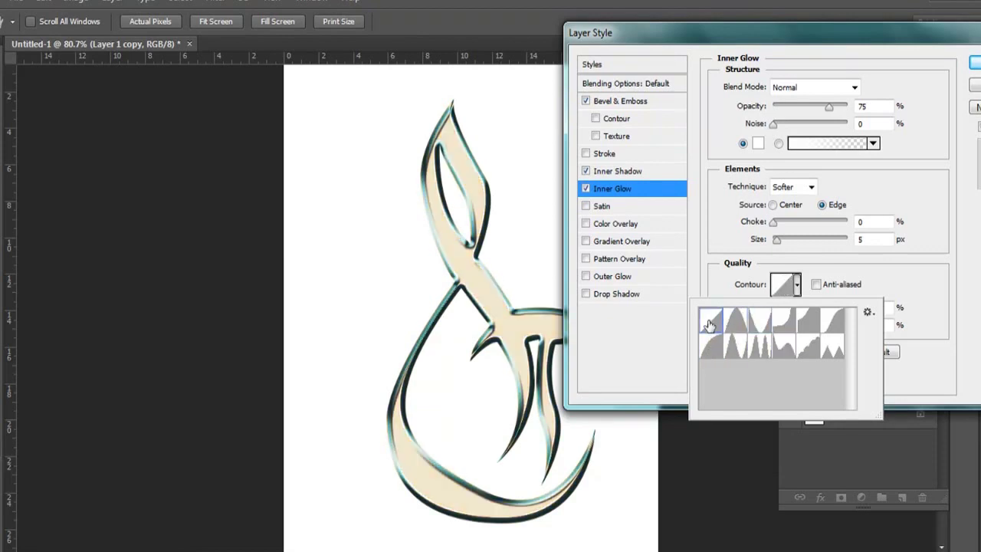
{"action": "left_click", "coordinate": [715, 350]}
{"action": "left_click", "coordinate": [735, 349]}
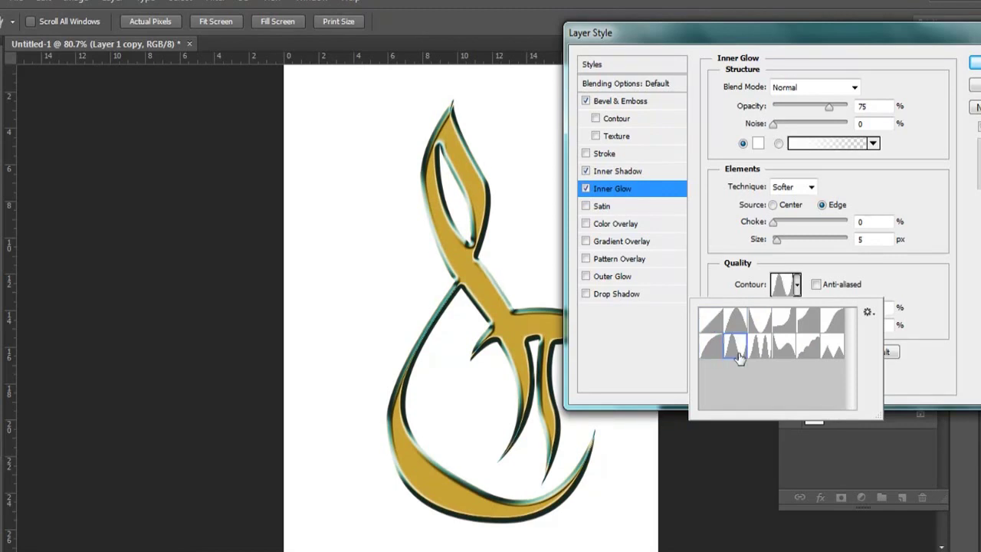
{"action": "left_click", "coordinate": [797, 289]}
{"action": "left_click", "coordinate": [816, 284]}
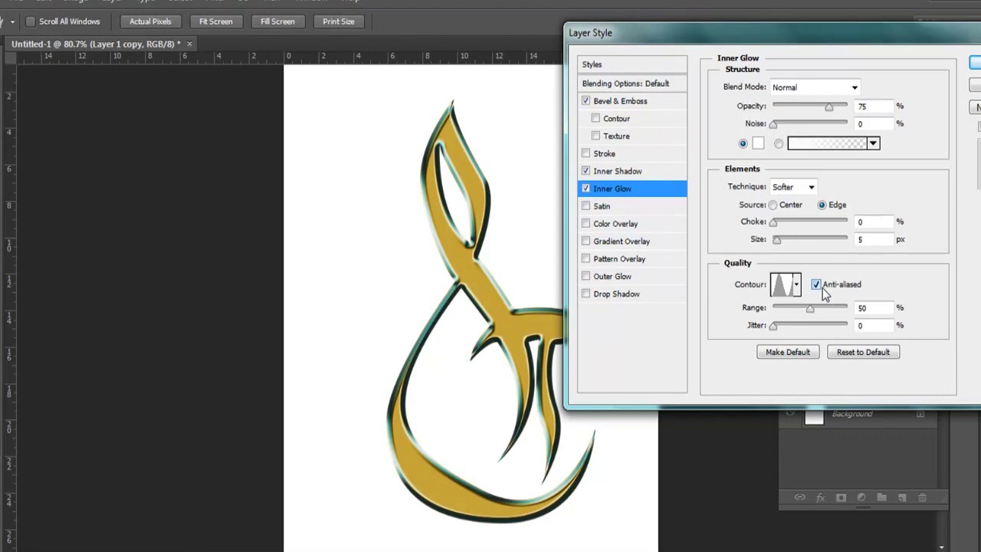
- Review the inner shadow and anti-alias the bevel's gloss contour
{"action": "left_click", "coordinate": [617, 171]}
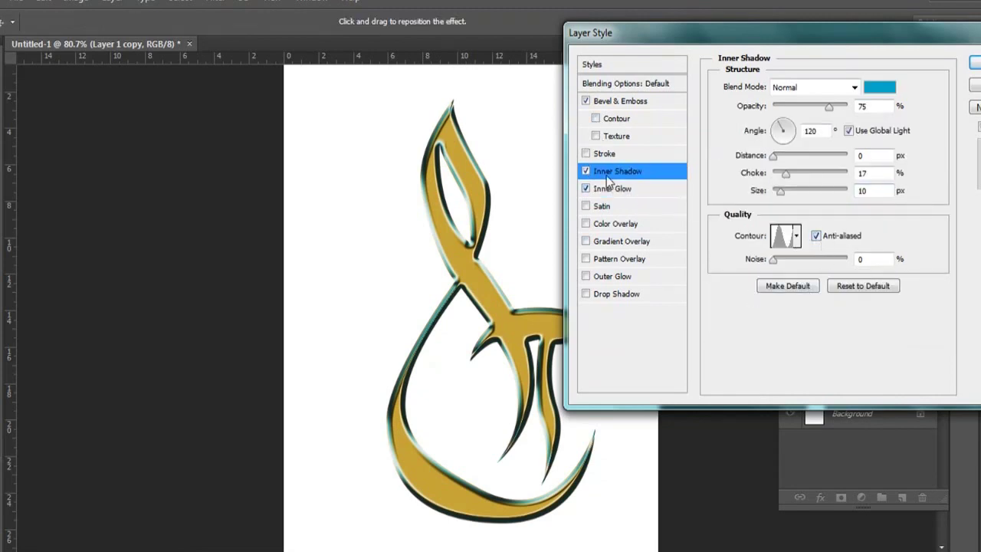
{"action": "left_click", "coordinate": [614, 104]}
{"action": "left_click", "coordinate": [822, 272]}
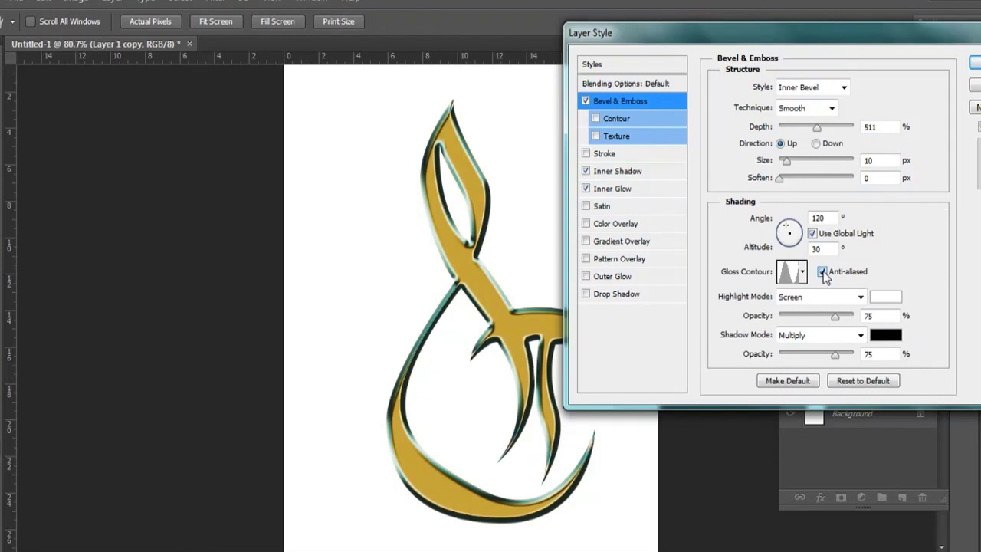
- Raise the inner glow size to 24 px and reopen its colour picker
{"action": "left_click", "coordinate": [625, 196]}
{"action": "left_click", "coordinate": [783, 242]}
{"action": "key", "text": "Up"}
{"action": "key", "text": "Up"}
{"action": "key", "text": "Up"}
{"action": "key", "text": "Up"}
{"action": "key", "text": "Up"}
{"action": "key", "text": "Up"}
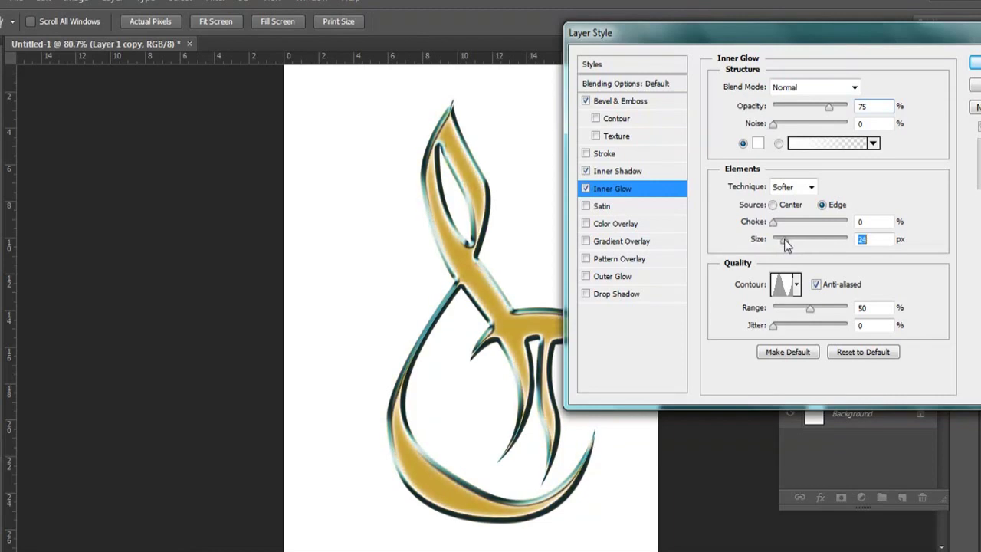
{"action": "left_click", "coordinate": [757, 143]}
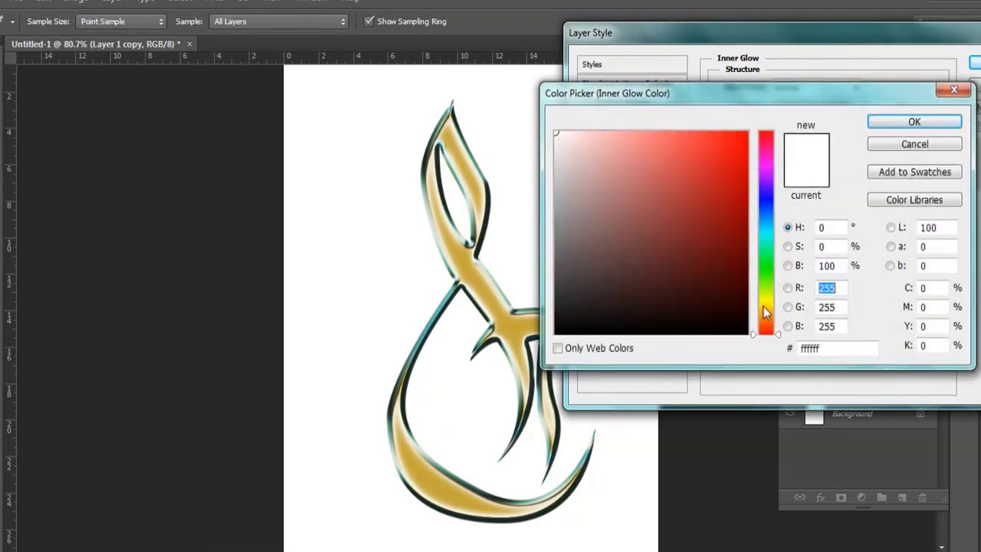
- Change the inner glow colour to a dark gold
{"action": "left_click", "coordinate": [763, 305]}
{"action": "left_click_drag", "start_coordinate": [766, 308], "coordinate": [766, 314]}
{"action": "mouse_move", "coordinate": [754, 269]}
{"action": "left_mouse_down"}
{"action": "mouse_move", "coordinate": [754, 258]}
{"action": "mouse_move", "coordinate": [747, 272]}
{"action": "left_mouse_up"}
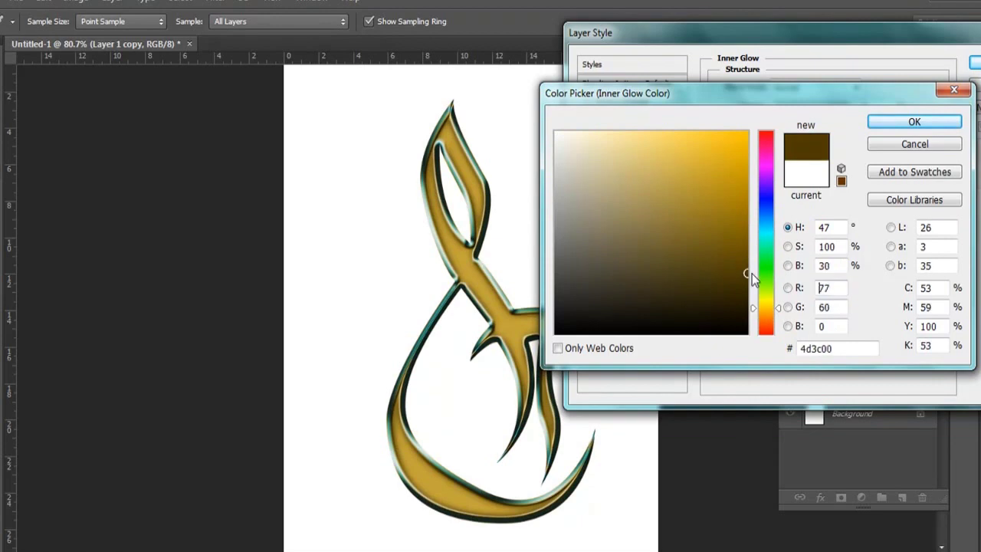
{"action": "left_click", "coordinate": [914, 122]}
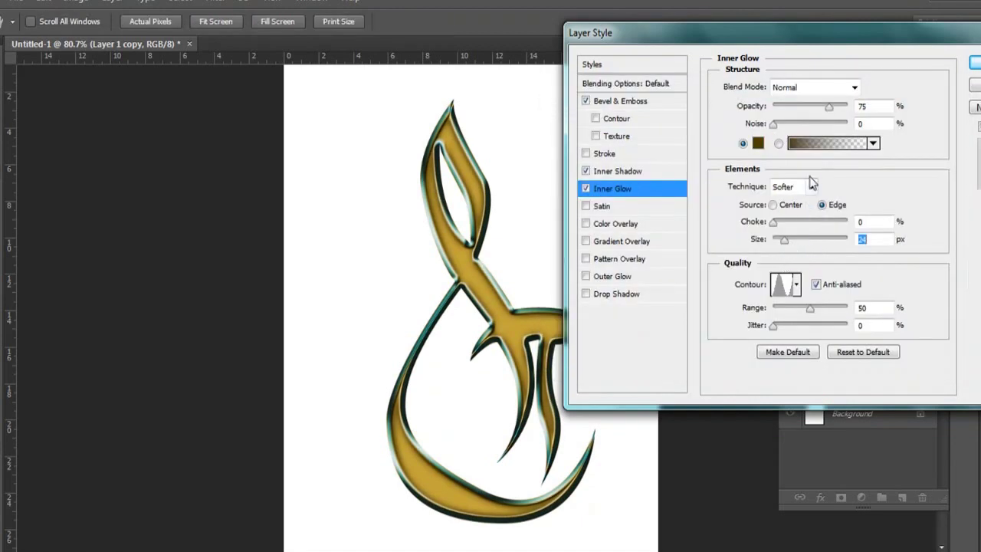
- Set the inner glow to 12% choke, 53% range and 19% noise
{"action": "left_click_drag", "start_coordinate": [773, 222], "coordinate": [784, 229]}
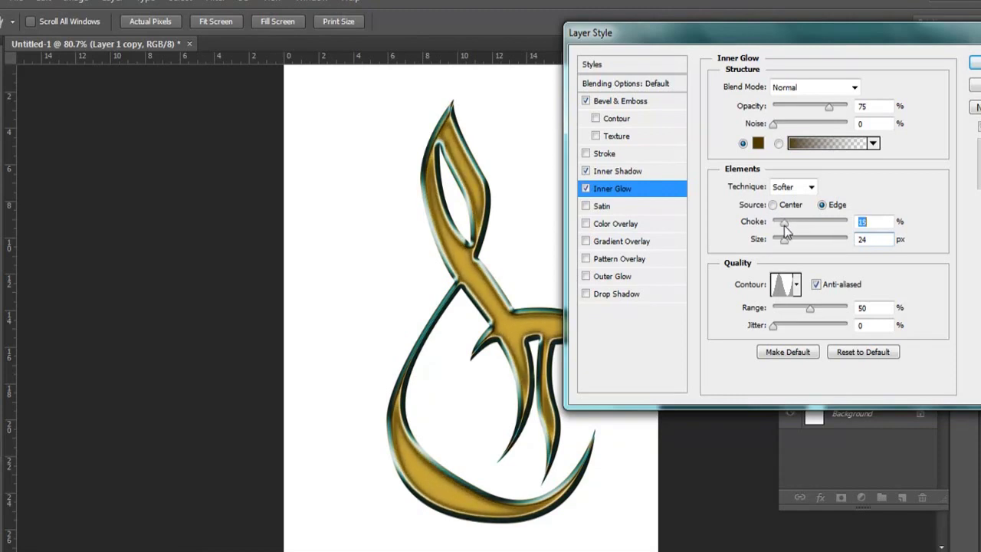
{"action": "mouse_move", "coordinate": [787, 223]}
{"action": "left_mouse_down"}
{"action": "mouse_move", "coordinate": [843, 227]}
{"action": "mouse_move", "coordinate": [807, 234]}
{"action": "left_mouse_up"}
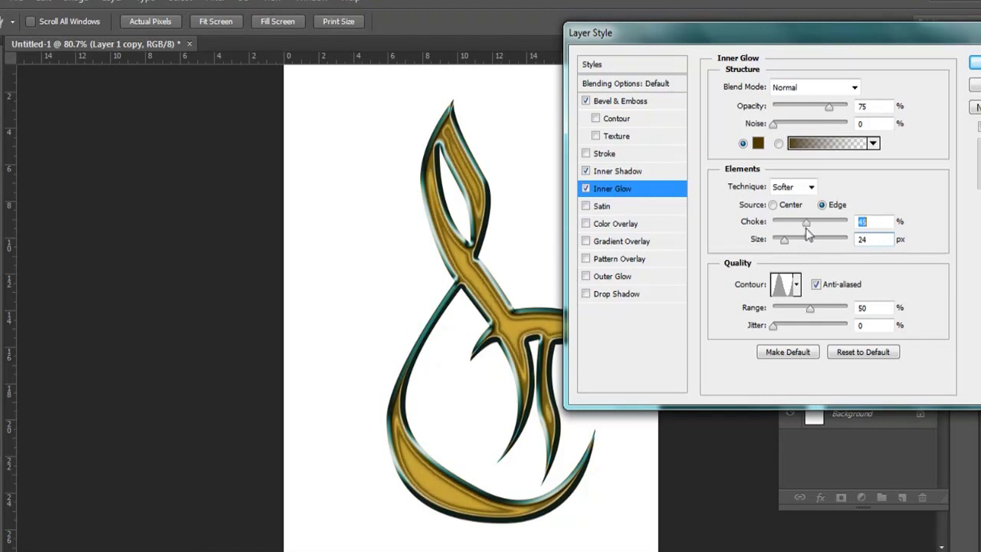
{"action": "mouse_move", "coordinate": [806, 234]}
{"action": "left_mouse_down"}
{"action": "mouse_move", "coordinate": [772, 239]}
{"action": "mouse_move", "coordinate": [783, 237]}
{"action": "left_mouse_up"}
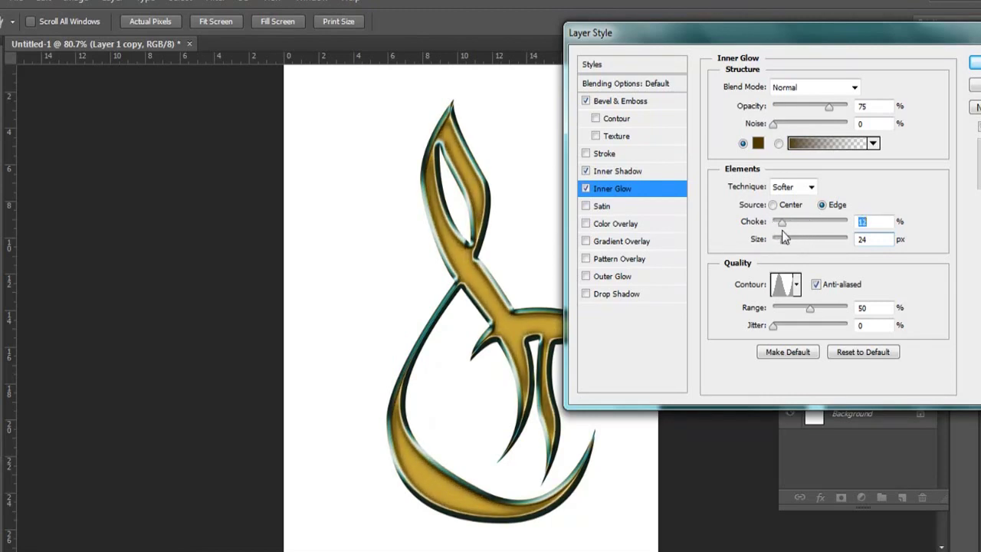
{"action": "left_click", "coordinate": [772, 326]}
{"action": "mouse_move", "coordinate": [810, 307]}
{"action": "left_mouse_down"}
{"action": "mouse_move", "coordinate": [776, 322]}
{"action": "mouse_move", "coordinate": [814, 317]}
{"action": "left_mouse_up"}
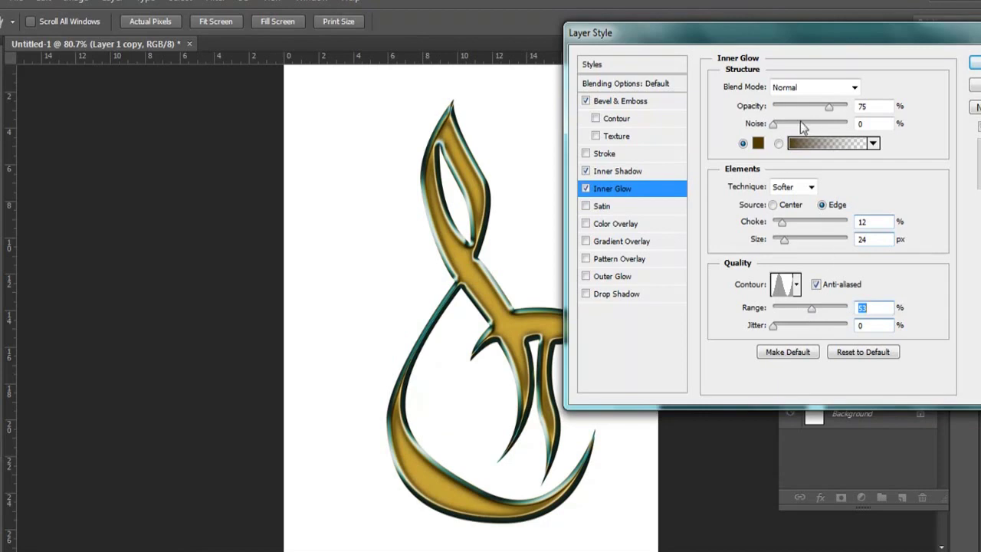
{"action": "mouse_move", "coordinate": [774, 125]}
{"action": "left_mouse_down"}
{"action": "mouse_move", "coordinate": [811, 124]}
{"action": "mouse_move", "coordinate": [790, 125]}
{"action": "left_mouse_up"}
{"action": "mouse_move", "coordinate": [795, 125]}
{"action": "left_mouse_down"}
{"action": "mouse_move", "coordinate": [798, 108]}
{"action": "mouse_move", "coordinate": [864, 107]}
{"action": "mouse_move", "coordinate": [839, 108]}
{"action": "left_mouse_up"}
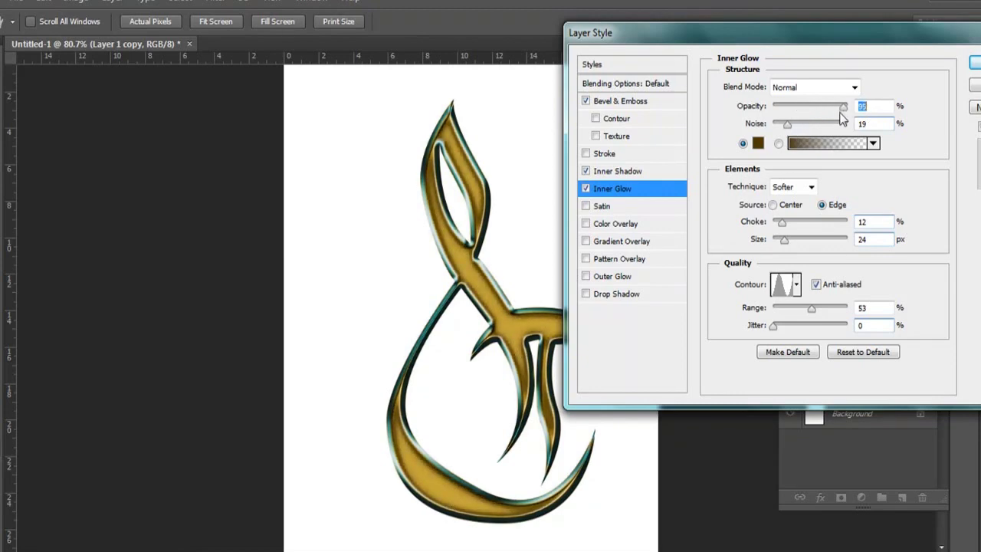
{"action": "left_click", "coordinate": [617, 171]}
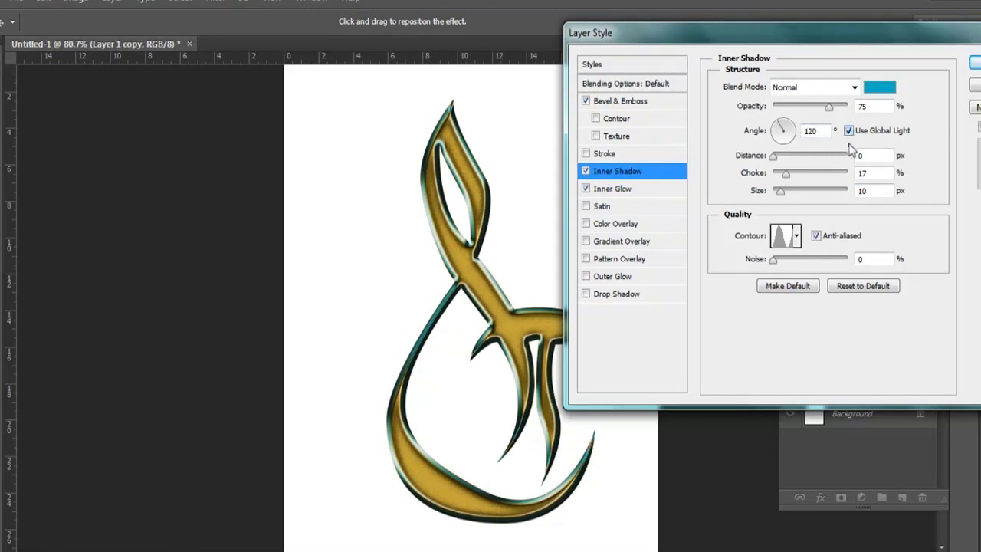
- Set the inner shadow to 10 px size and 37% opacity, then apply the layer styles
{"action": "mouse_move", "coordinate": [781, 191]}
{"action": "left_mouse_down"}
{"action": "mouse_move", "coordinate": [791, 193]}
{"action": "mouse_move", "coordinate": [777, 193]}
{"action": "left_mouse_up"}
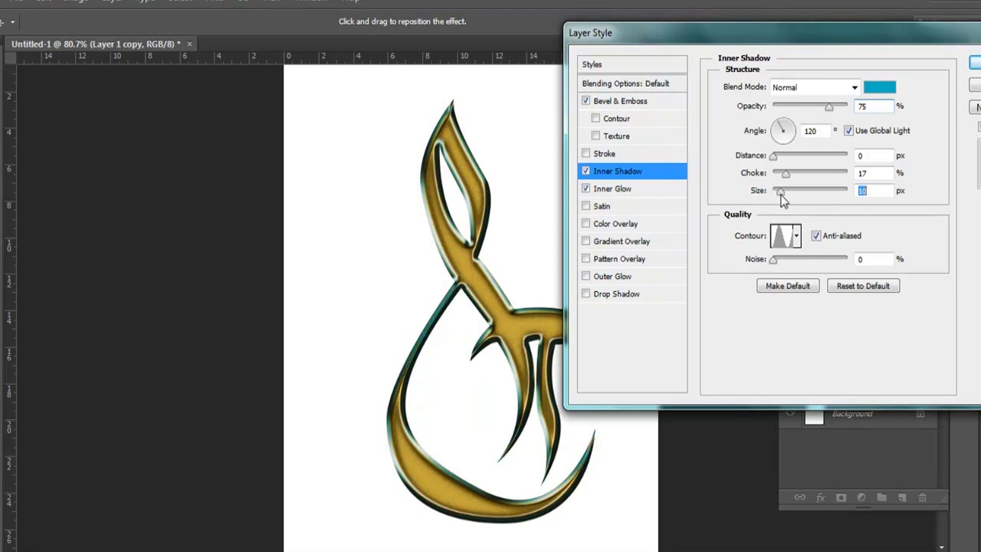
{"action": "left_click_drag", "start_coordinate": [829, 107], "coordinate": [800, 112]}
{"action": "left_click", "coordinate": [974, 63]}
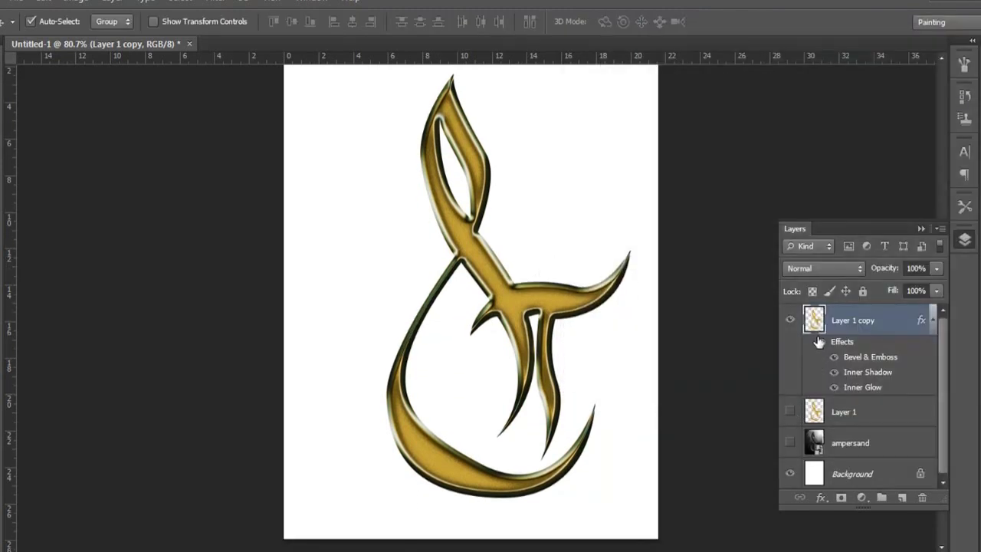
{"action": "double_click", "coordinate": [815, 322]}
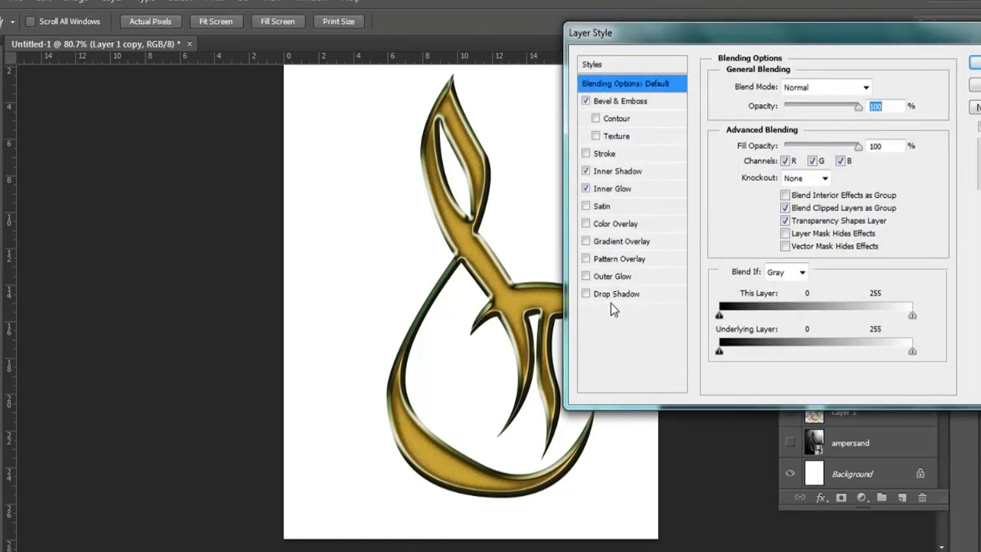
- Add a drop shadow with 6 px distance, 12% spread, 24 px size, 48% opacity
{"action": "left_click", "coordinate": [586, 296]}
{"action": "left_click", "coordinate": [610, 299]}
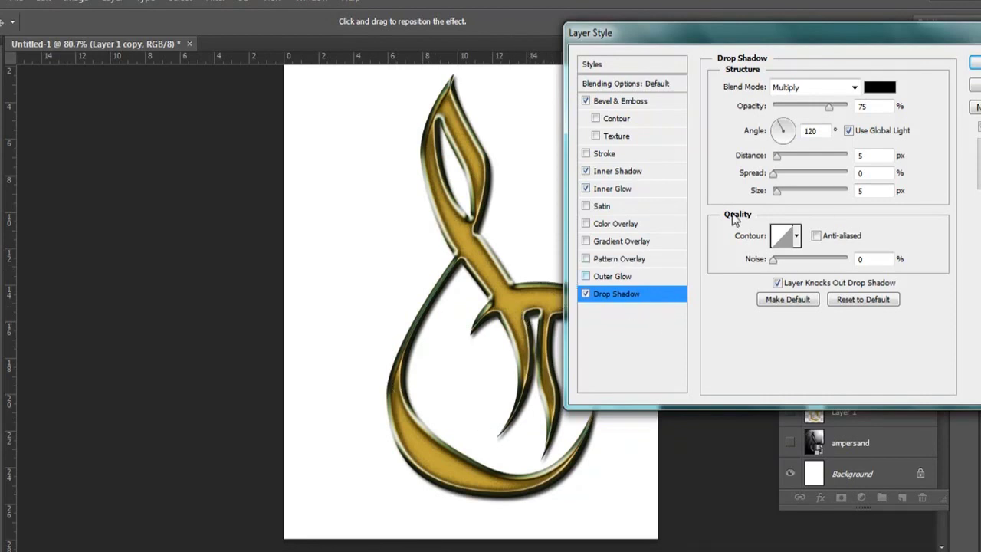
{"action": "mouse_move", "coordinate": [776, 191]}
{"action": "left_mouse_down"}
{"action": "mouse_move", "coordinate": [791, 196]}
{"action": "mouse_move", "coordinate": [781, 177]}
{"action": "mouse_move", "coordinate": [791, 158]}
{"action": "mouse_move", "coordinate": [779, 169]}
{"action": "left_mouse_up"}
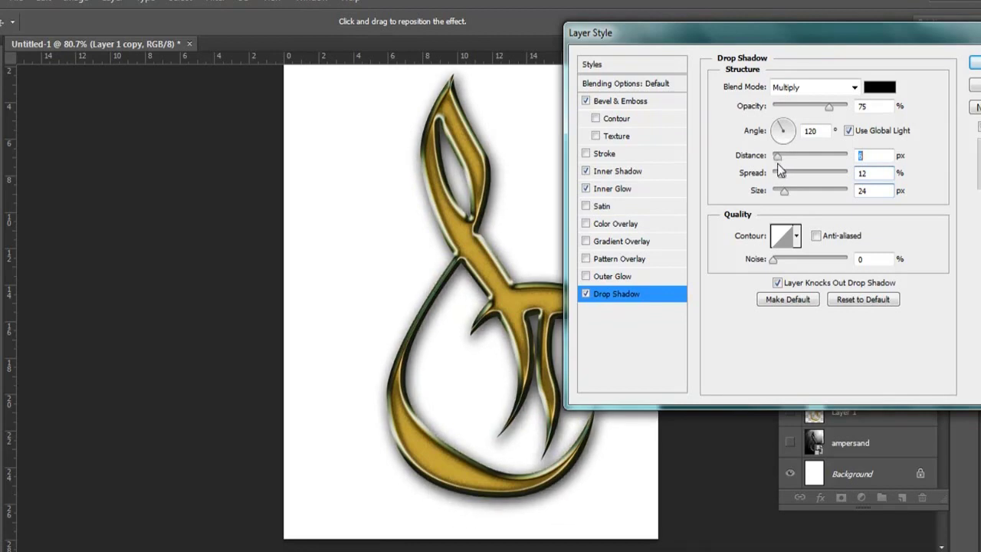
{"action": "left_click_drag", "start_coordinate": [834, 108], "coordinate": [811, 109]}
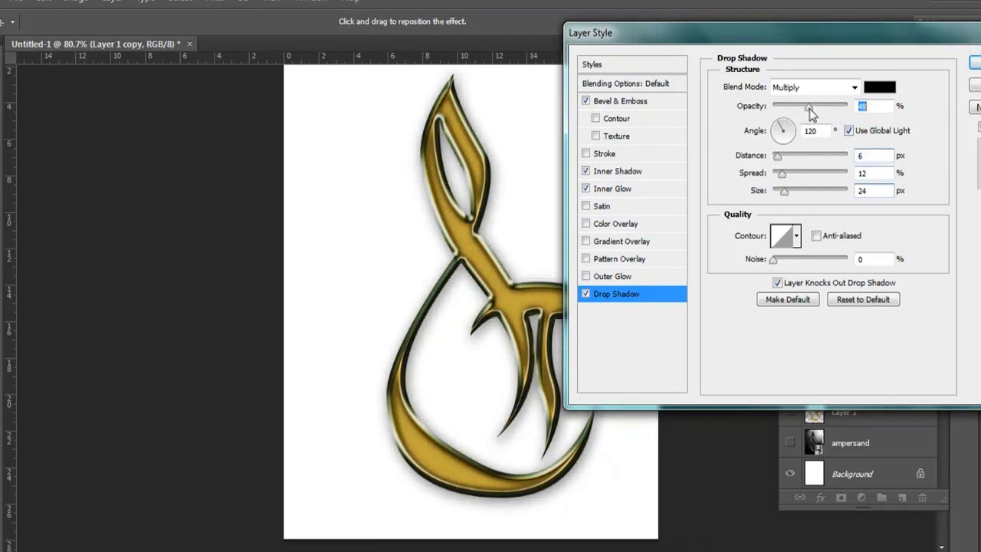
{"action": "left_click_drag", "start_coordinate": [881, 32], "coordinate": [819, 32]}
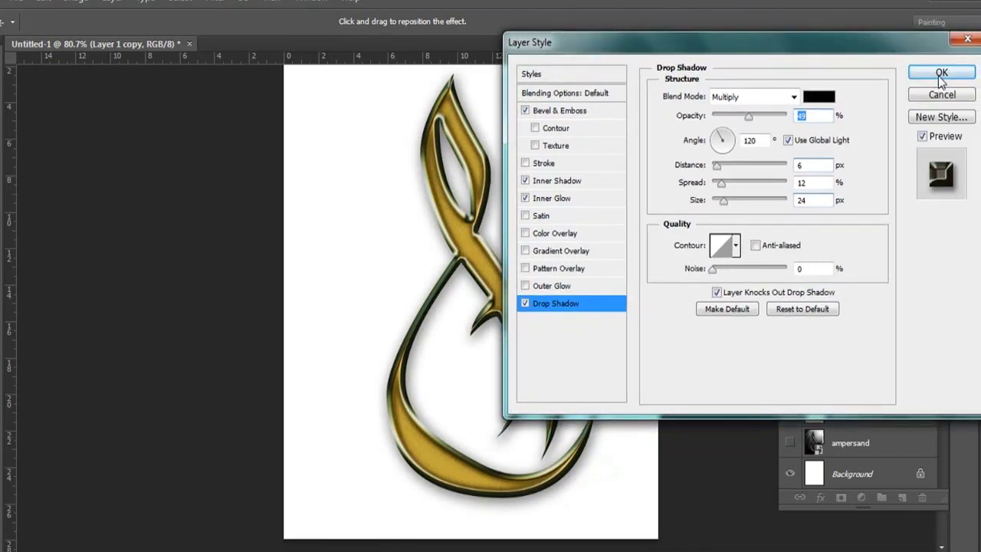
{"action": "left_click", "coordinate": [942, 74]}
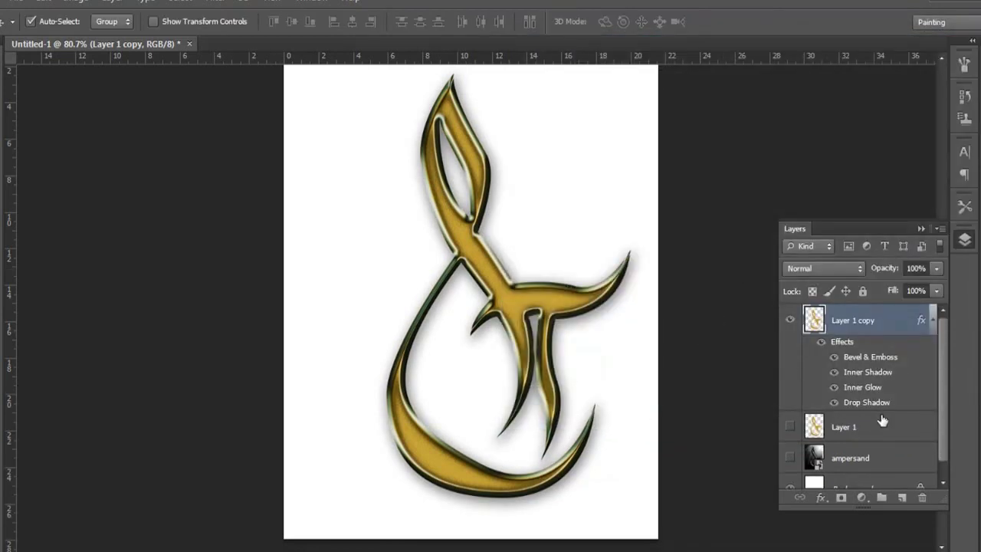
- Hide the drop shadow, duplicate Layer 1 as Layer 1 copy 2, and select its pixels
{"action": "left_click", "coordinate": [834, 403]}
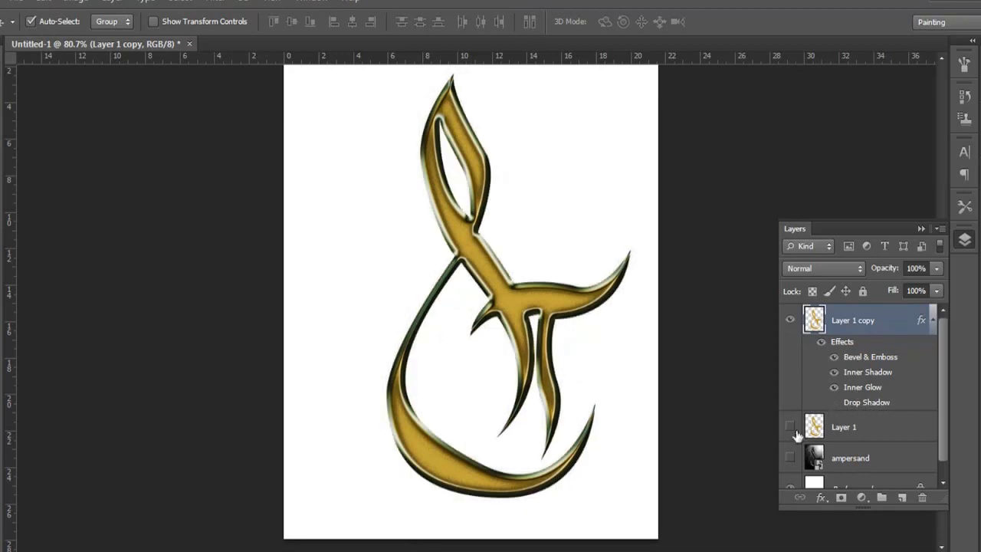
{"action": "left_click", "coordinate": [835, 429]}
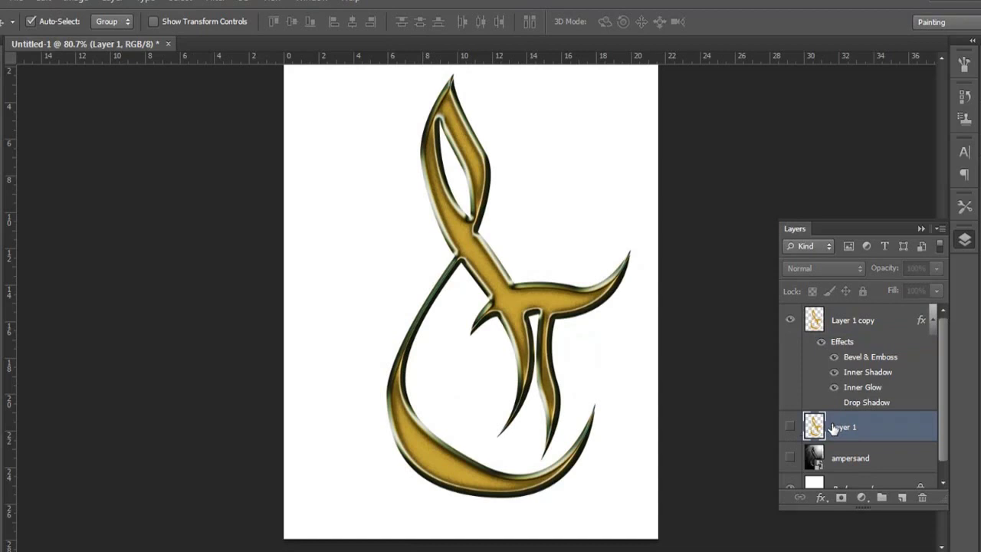
{"action": "key", "text": "ctrl+j"}
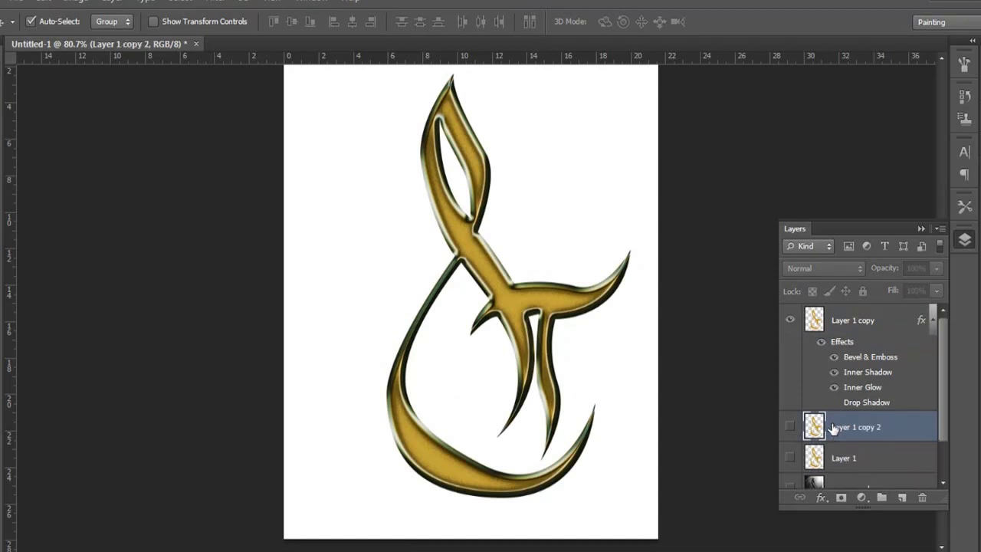
{"action": "left_click", "coordinate": [790, 427]}
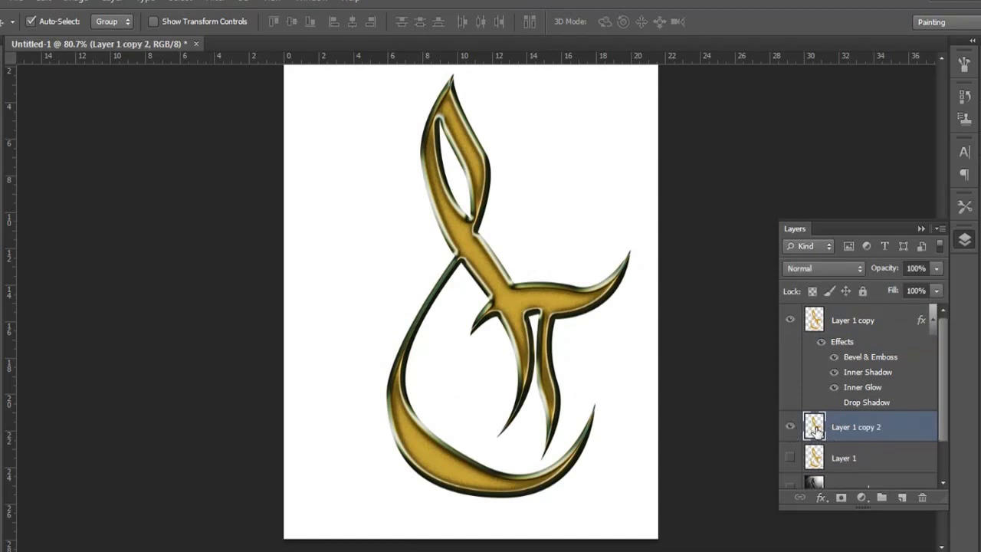
{"action": "right_click", "coordinate": [817, 431]}
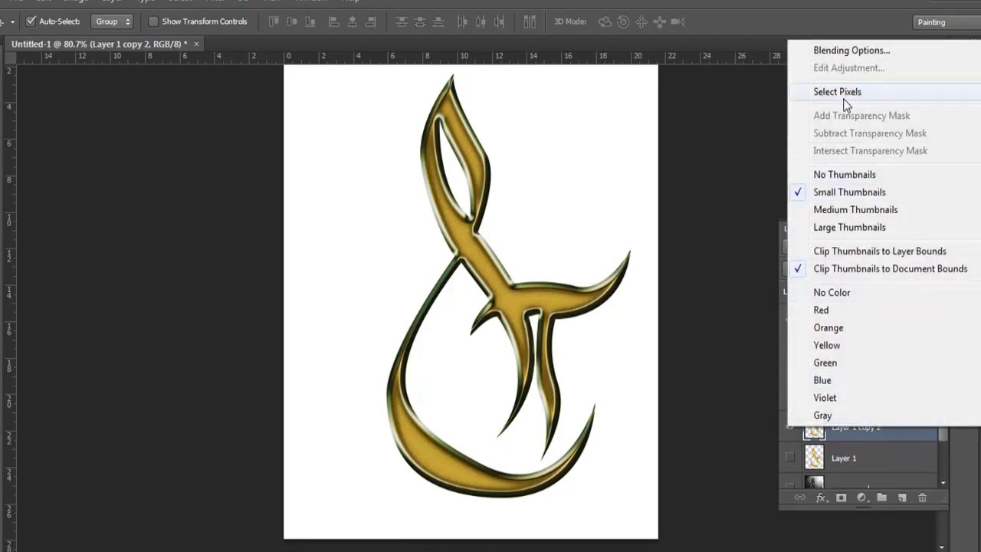
{"action": "left_click", "coordinate": [841, 93]}
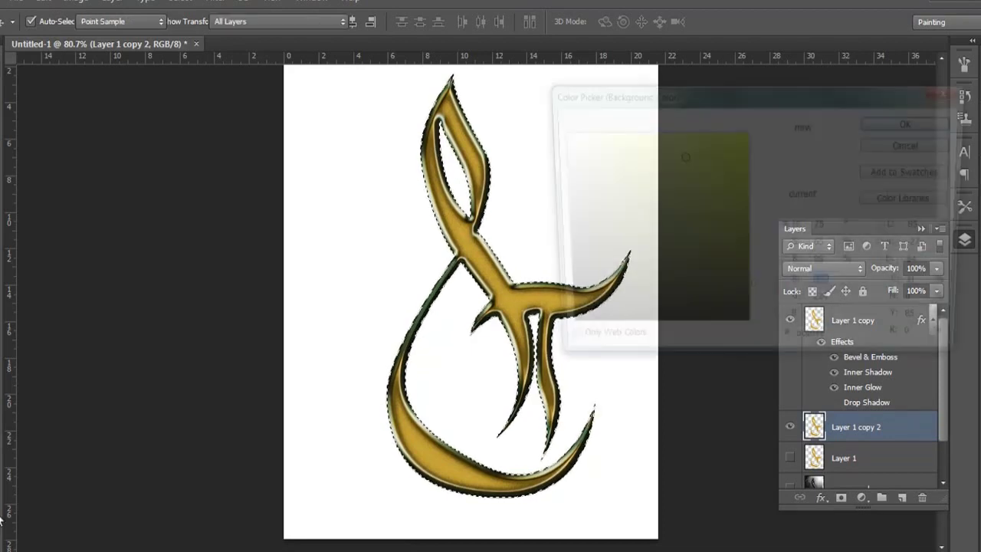
- Fill the ampersand selection with dark grey 575757 and deselect
{"action": "left_click_drag", "start_coordinate": [605, 238], "coordinate": [528, 351]}
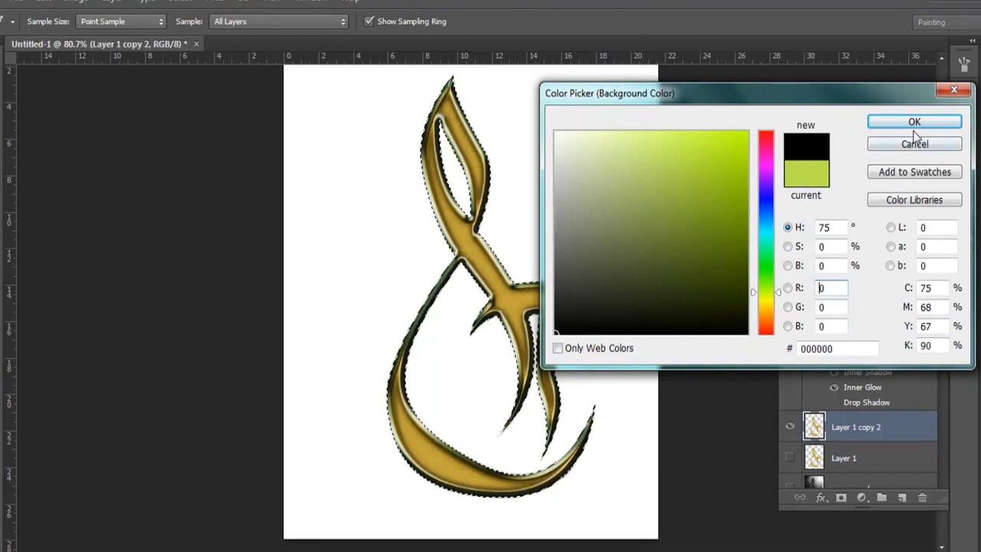
{"action": "left_click_drag", "start_coordinate": [562, 305], "coordinate": [549, 265]}
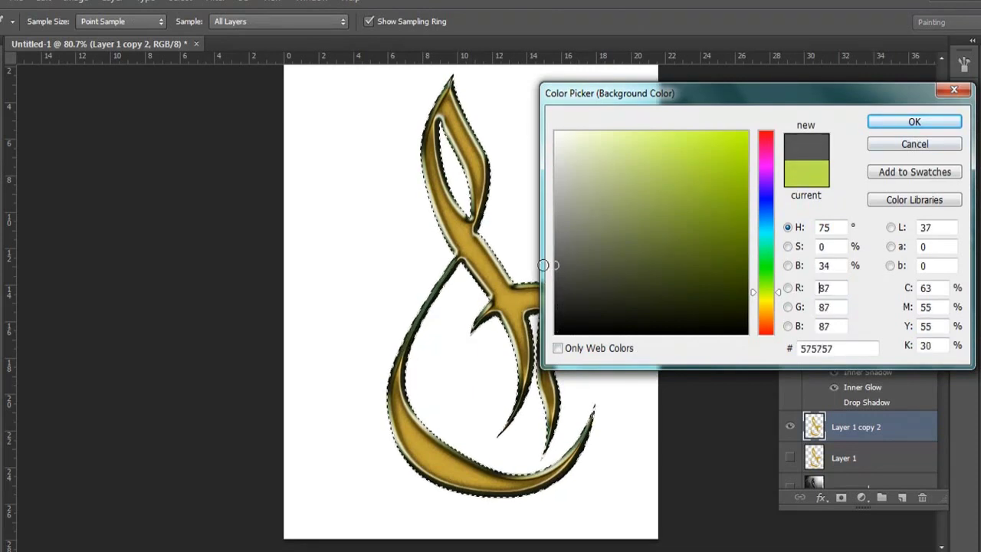
{"action": "left_click", "coordinate": [931, 123]}
{"action": "key", "text": "v"}
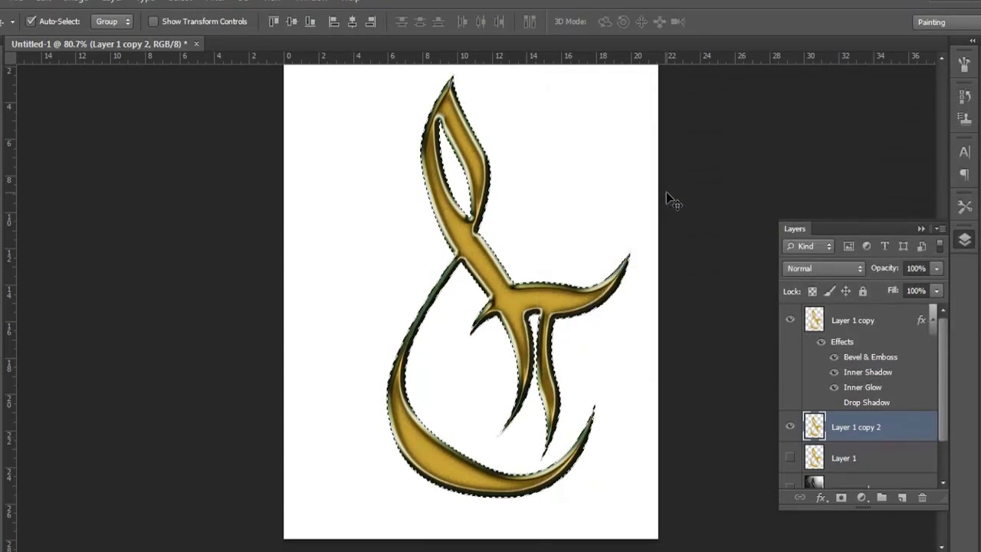
{"action": "key", "text": "ctrl+d"}
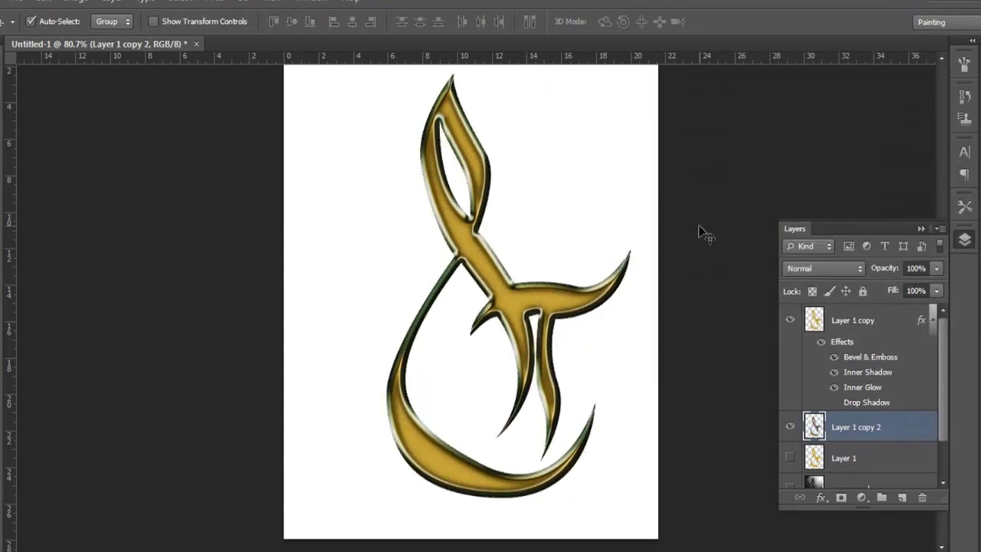
{"action": "left_click", "coordinate": [790, 318]}
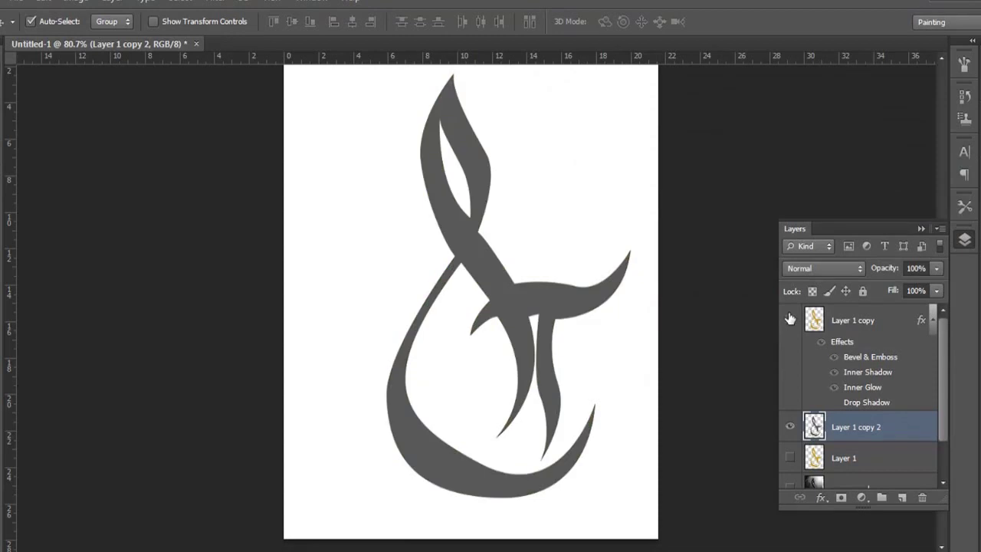
{"action": "left_click", "coordinate": [790, 319]}
{"action": "scroll", "coordinate": [490, 383], "scroll_direction": "up", "scroll_amount": 2}
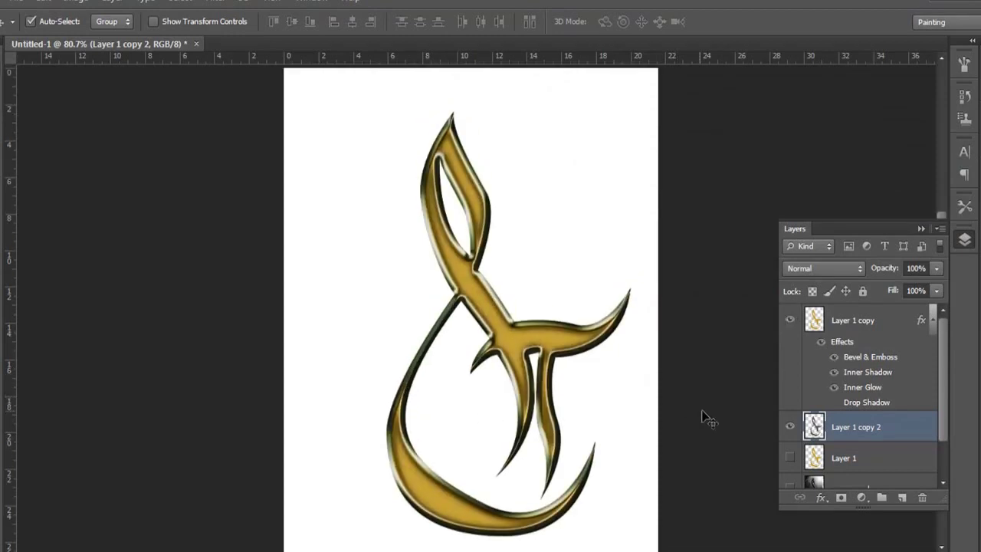
{"action": "left_click", "coordinate": [229, 1]}
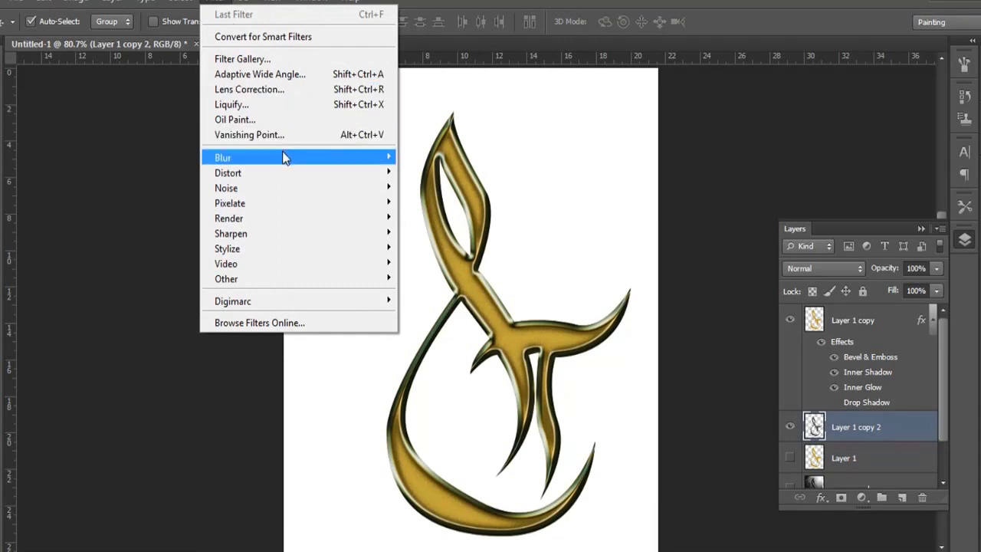
{"action": "mouse_move", "coordinate": [223, 157]}
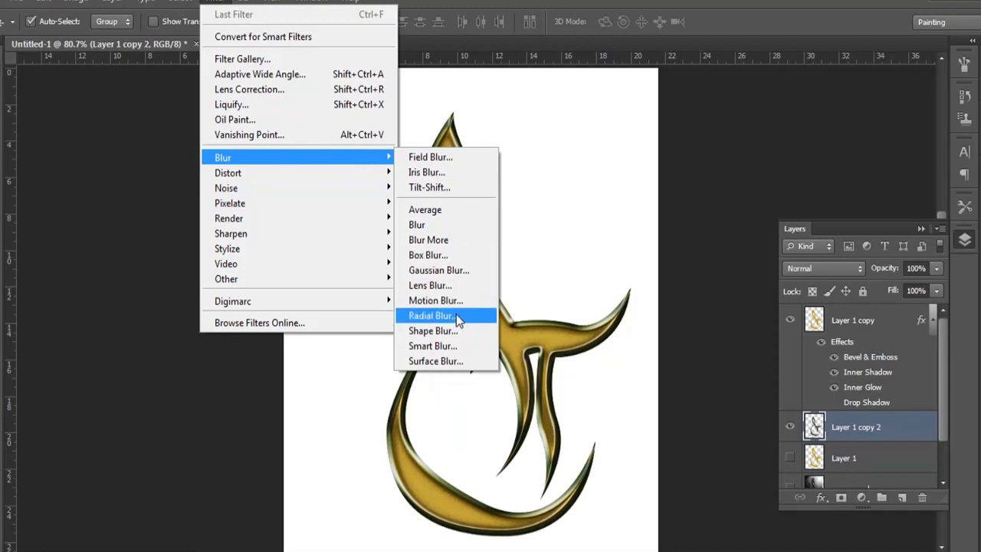
- Apply a Zoom radial blur, amount 47, centred near the top, to the grey copy
{"action": "left_click", "coordinate": [456, 314]}
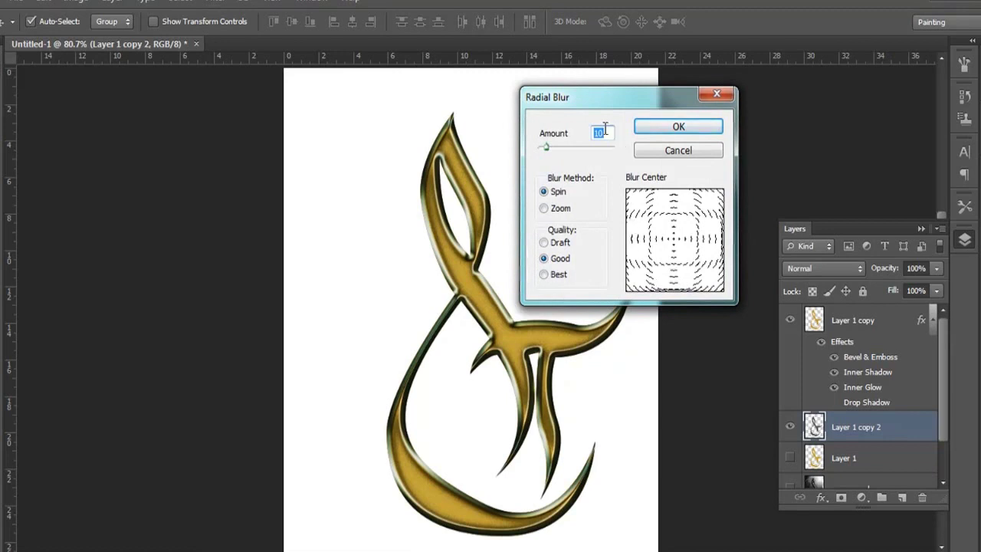
{"action": "left_click", "coordinate": [544, 209]}
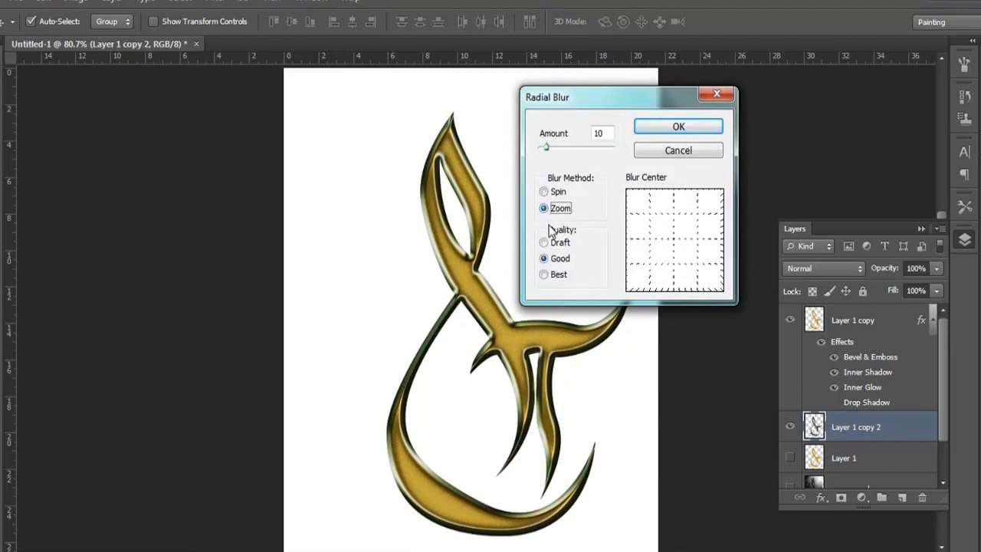
{"action": "left_click_drag", "start_coordinate": [668, 218], "coordinate": [674, 197]}
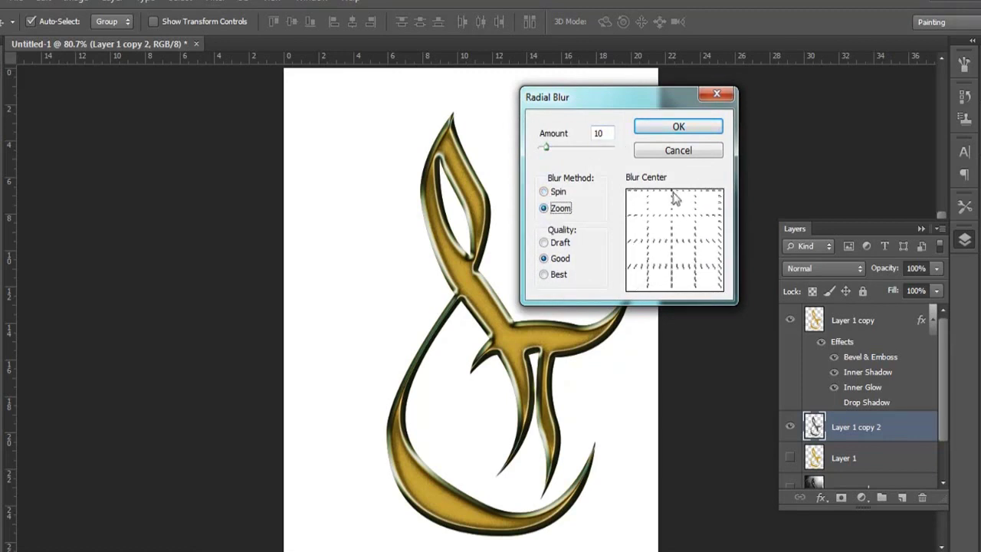
{"action": "left_click_drag", "start_coordinate": [546, 147], "coordinate": [576, 151]}
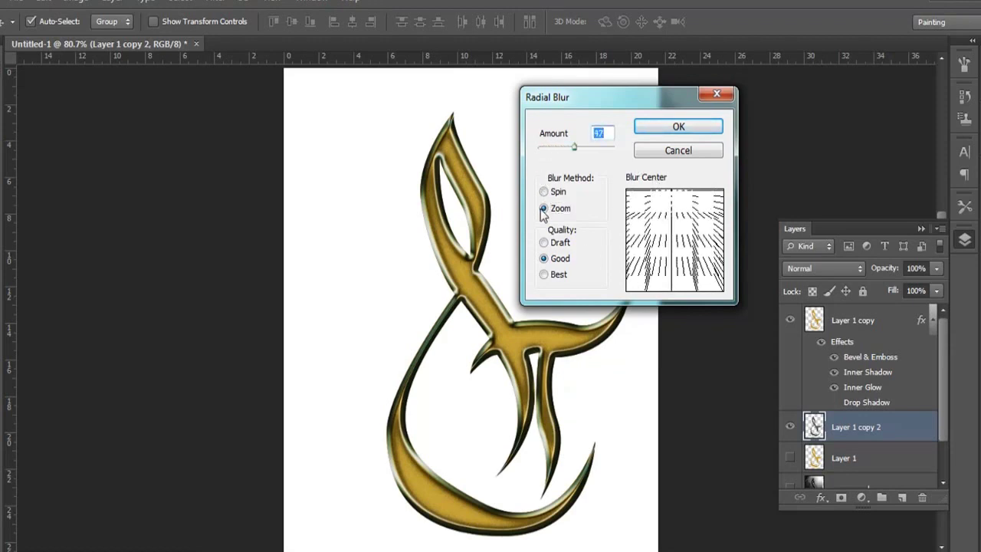
{"action": "left_click", "coordinate": [678, 127]}
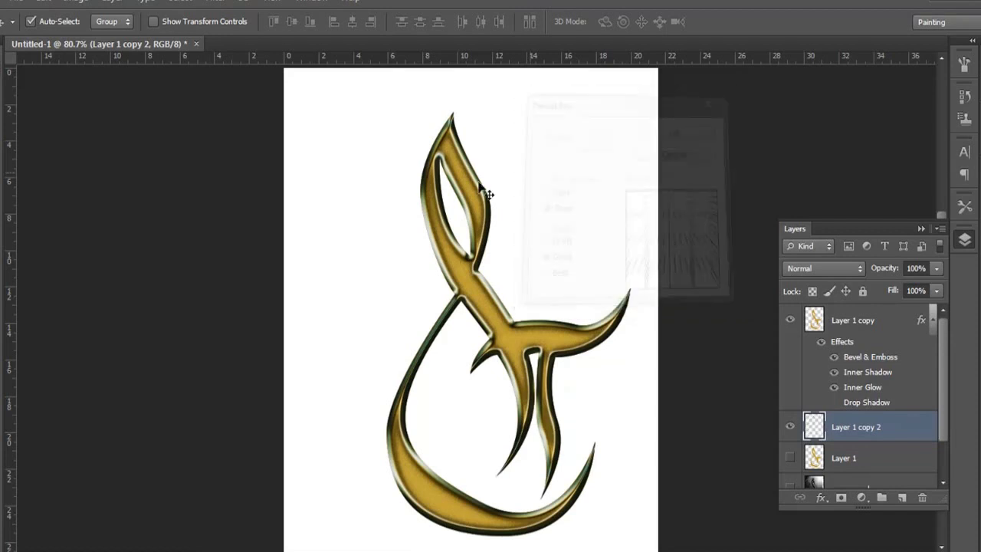
{"action": "scroll", "coordinate": [290, 226], "scroll_direction": "down", "scroll_amount": 2}
{"action": "scroll", "coordinate": [290, 226], "scroll_direction": "down", "scroll_amount": 2}
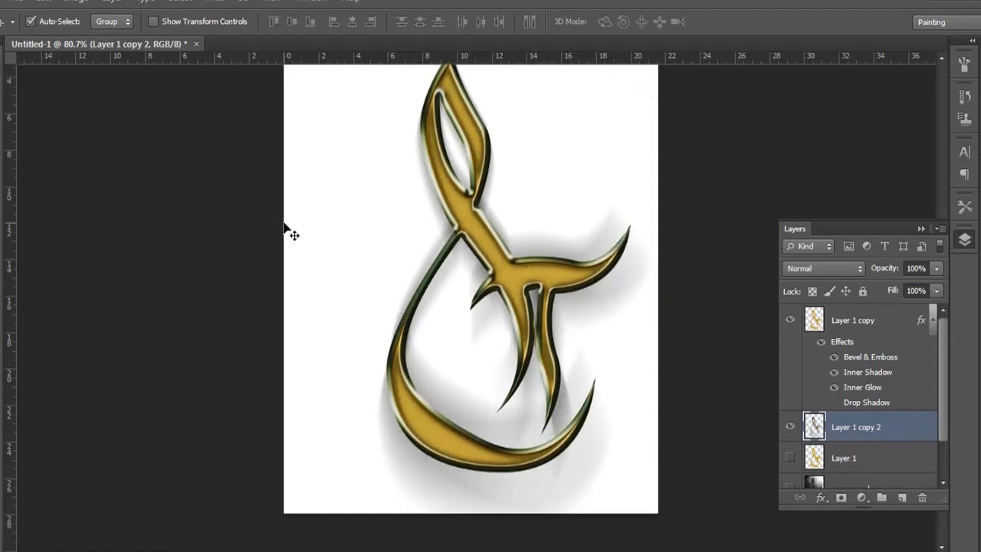
{"action": "scroll", "coordinate": [284, 227], "scroll_direction": "up", "scroll_amount": 2}
{"action": "scroll", "coordinate": [285, 228], "scroll_direction": "up", "scroll_amount": 1}
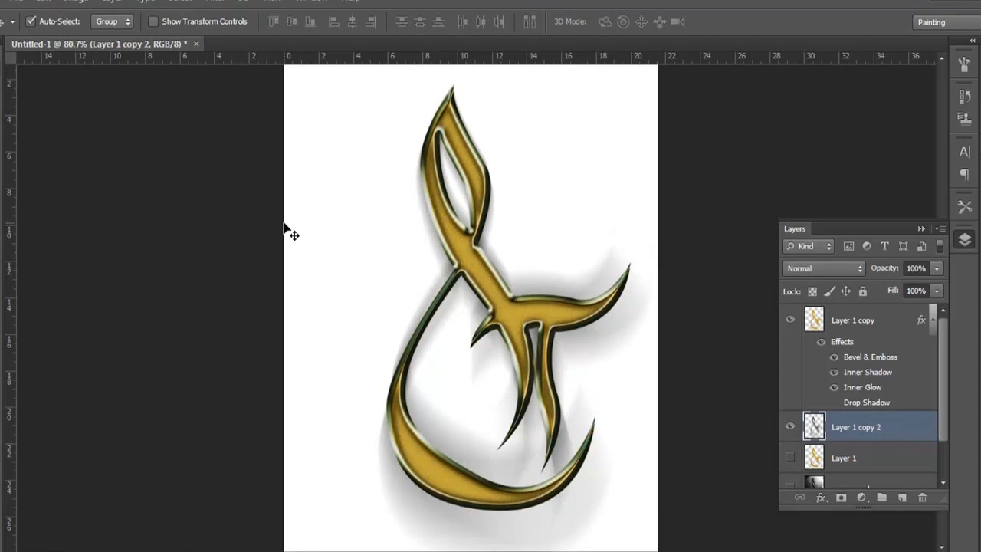
{"action": "scroll", "coordinate": [283, 226], "scroll_direction": "down", "scroll_amount": 3}
{"action": "scroll", "coordinate": [282, 230], "scroll_direction": "up", "scroll_amount": 1}
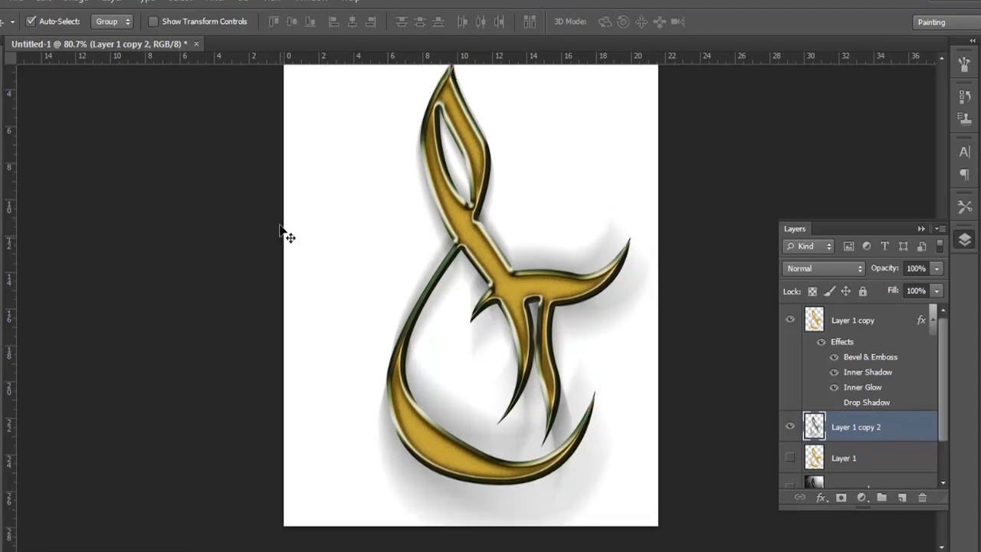
{"action": "scroll", "coordinate": [282, 230], "scroll_direction": "up", "scroll_amount": 2}
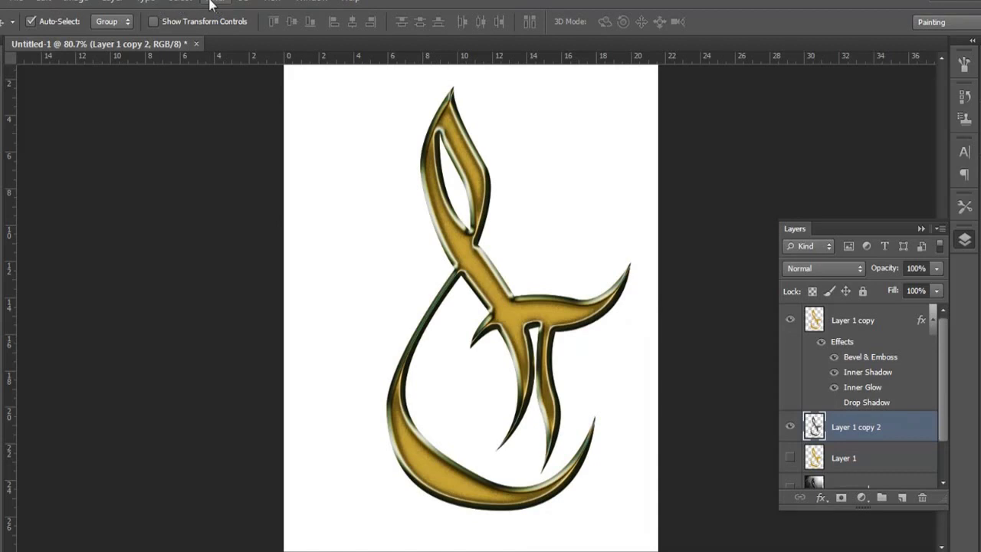
- Apply a Motion Blur at 90° angle and 93 px distance to the shadow layer
{"action": "left_click", "coordinate": [213, 3]}
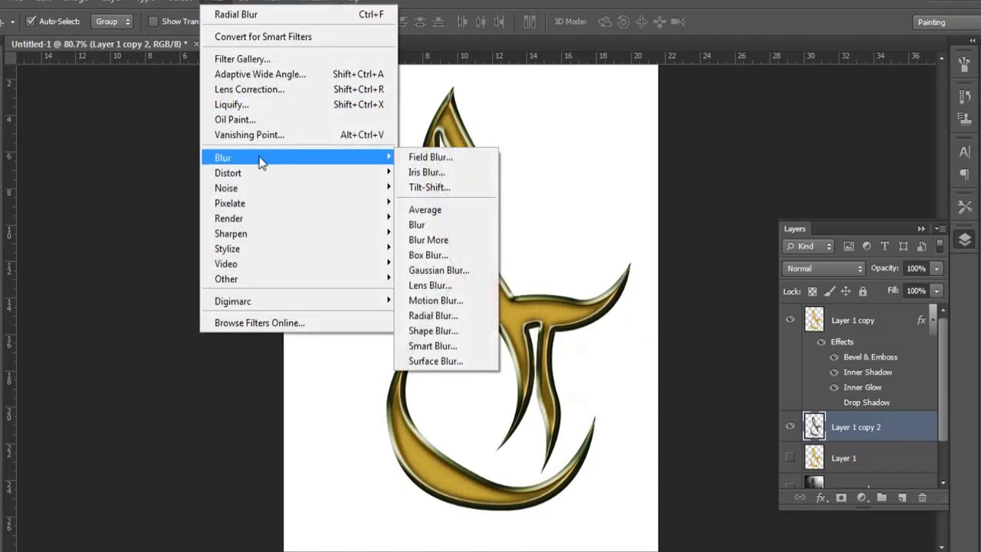
{"action": "left_click", "coordinate": [439, 300]}
{"action": "left_click_drag", "start_coordinate": [503, 96], "coordinate": [663, 118]}
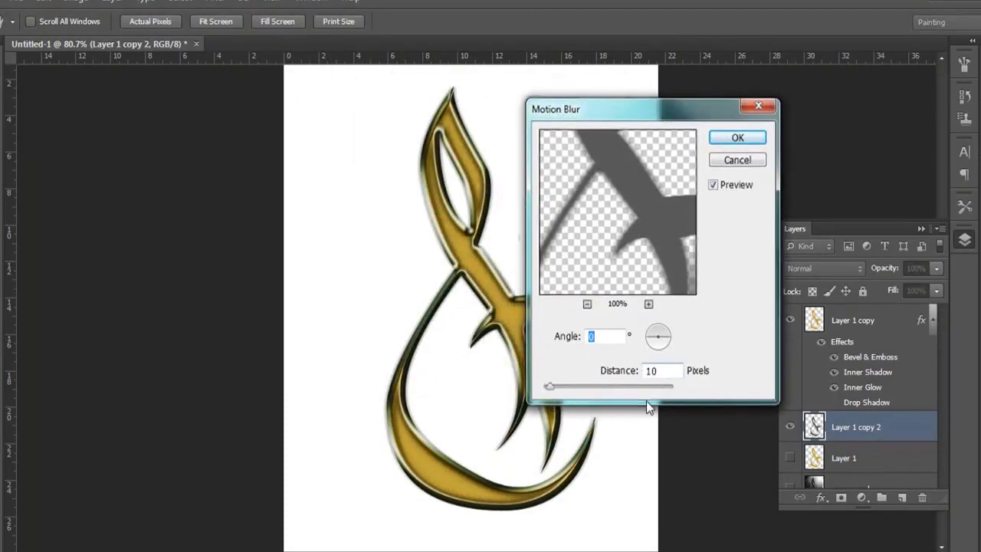
{"action": "left_click_drag", "start_coordinate": [657, 335], "coordinate": [658, 318]}
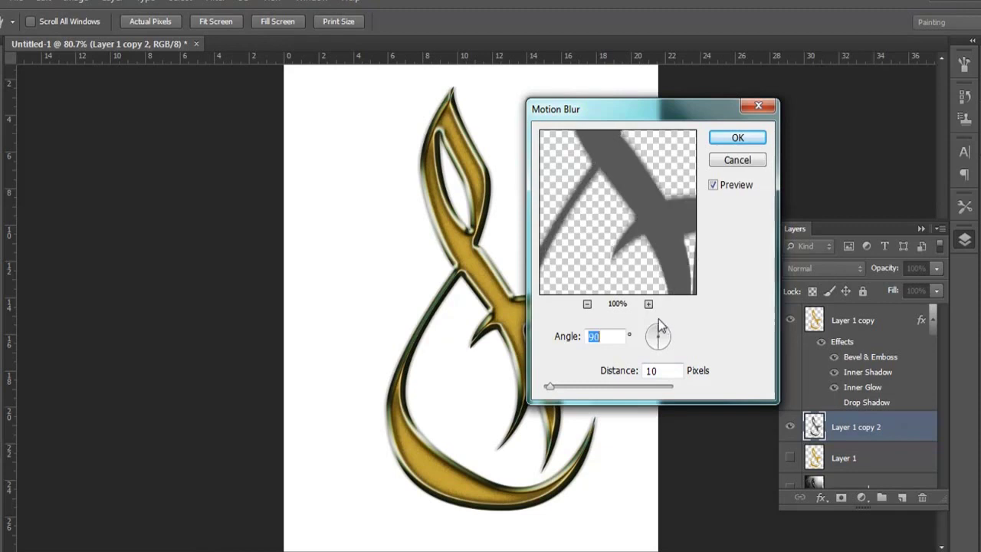
{"action": "left_click_drag", "start_coordinate": [549, 386], "coordinate": [574, 390]}
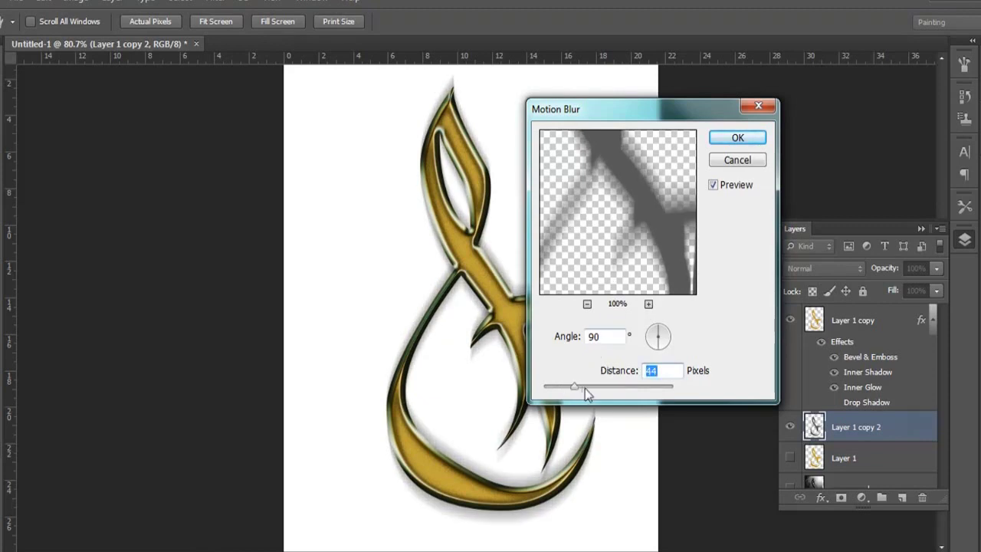
{"action": "left_click_drag", "start_coordinate": [584, 388], "coordinate": [587, 388]}
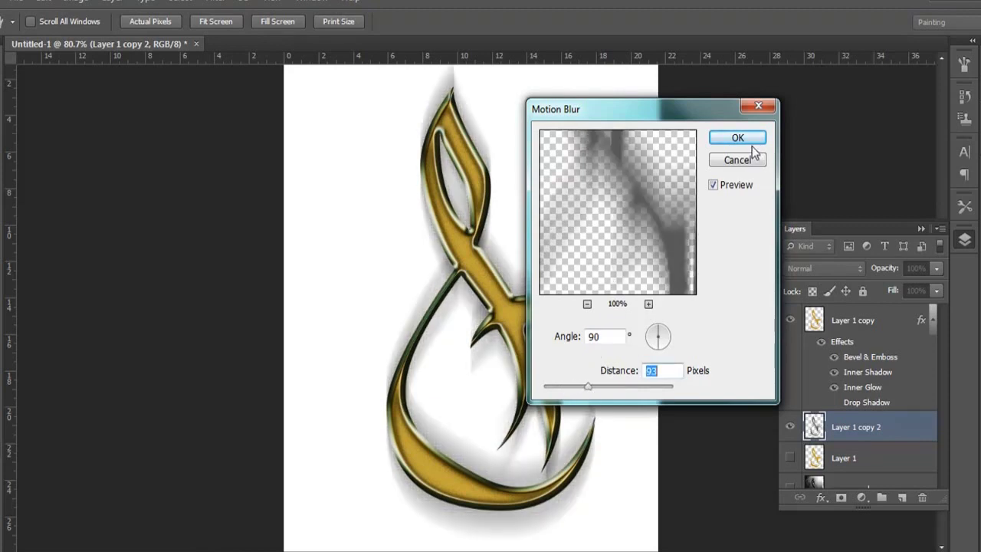
{"action": "left_click", "coordinate": [736, 138]}
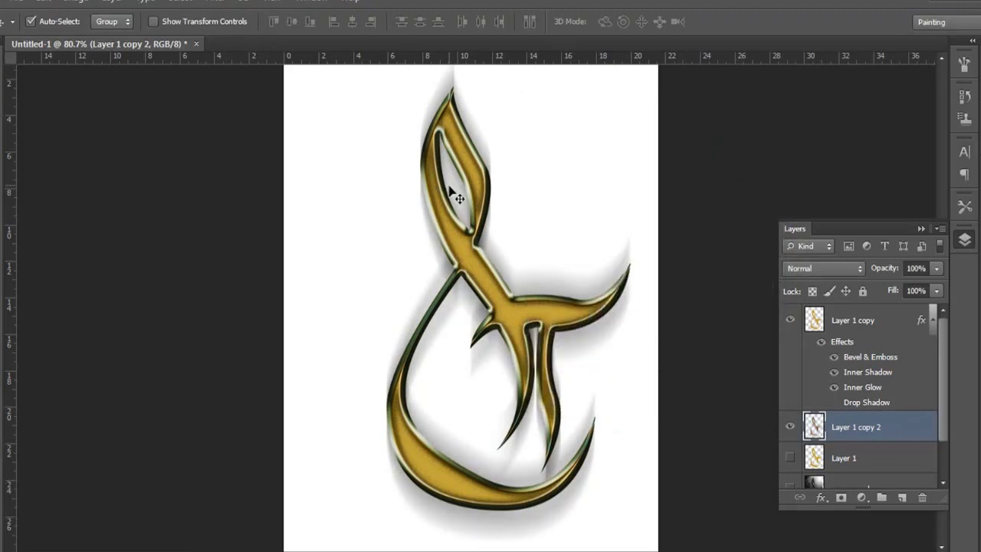
- Nudge the blurred shadow slightly down and zoom out to the whole page
{"action": "left_click_drag", "start_coordinate": [449, 192], "coordinate": [449, 200]}
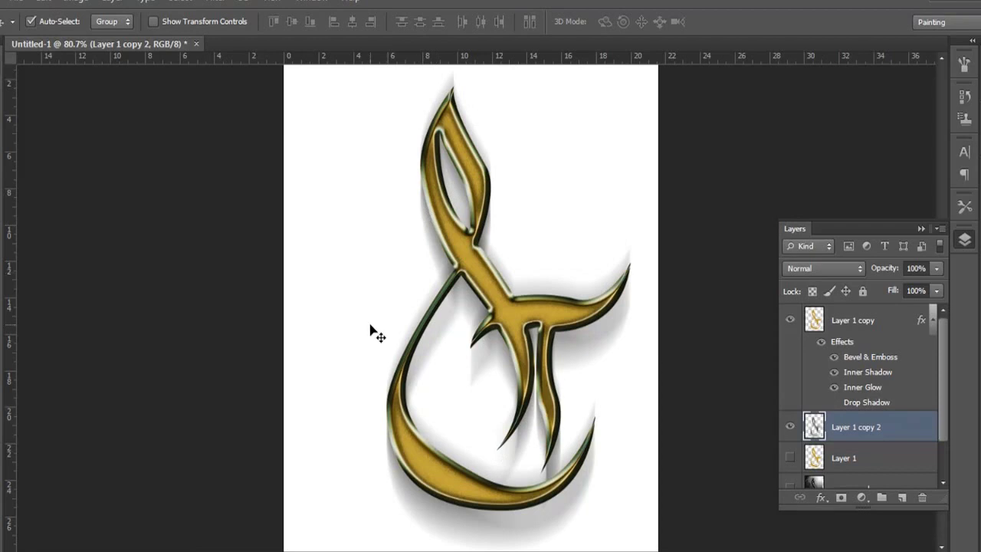
{"action": "key", "text": "ctrl+minus"}
{"action": "scroll", "coordinate": [889, 407], "scroll_direction": "down", "scroll_amount": 2}
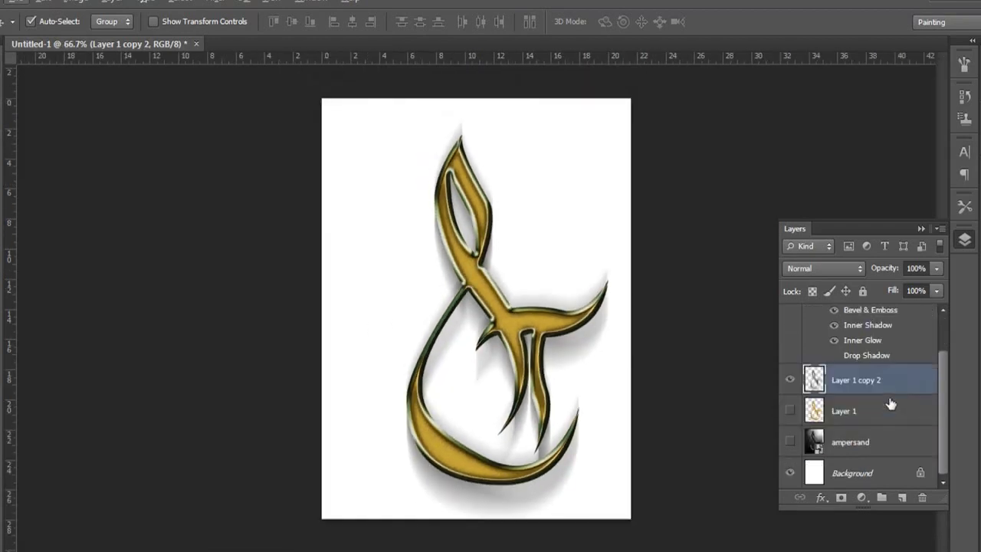
- Add Layer 2 above the Background and fill it with a top-to-bottom white-to-black gradient
{"action": "left_click", "coordinate": [878, 475]}
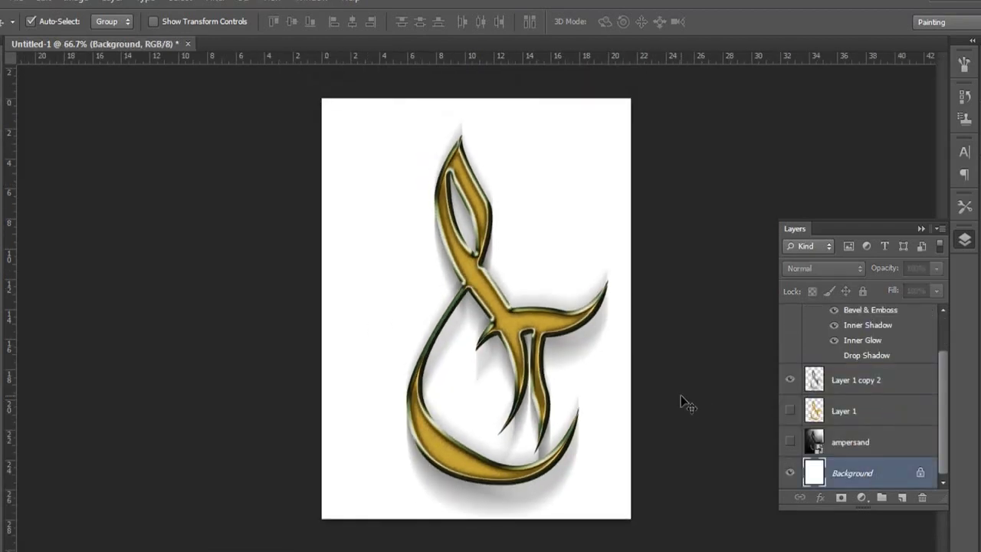
{"action": "key", "text": "ctrl+shift+n"}
{"action": "key", "text": "Return"}
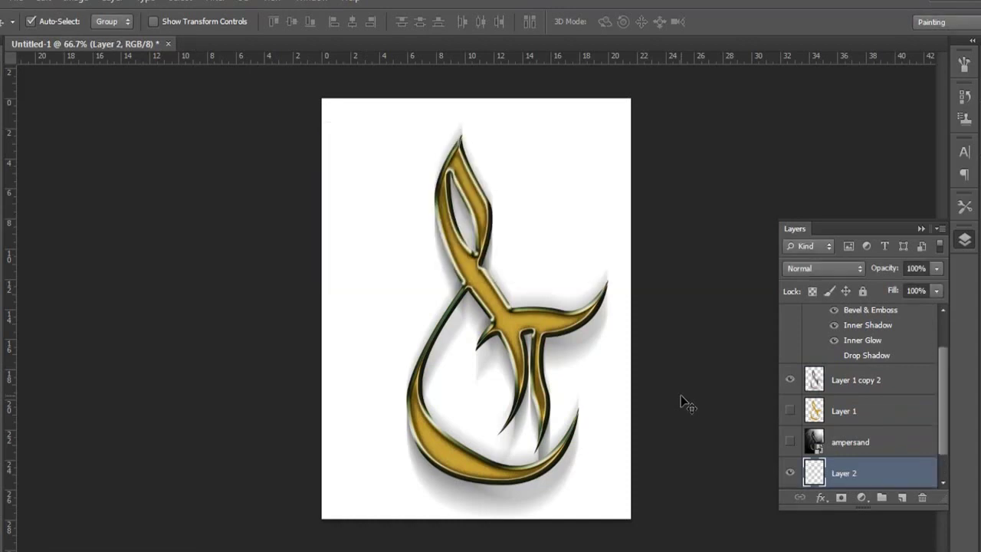
{"action": "scroll", "coordinate": [823, 450], "scroll_direction": "down", "scroll_amount": 1}
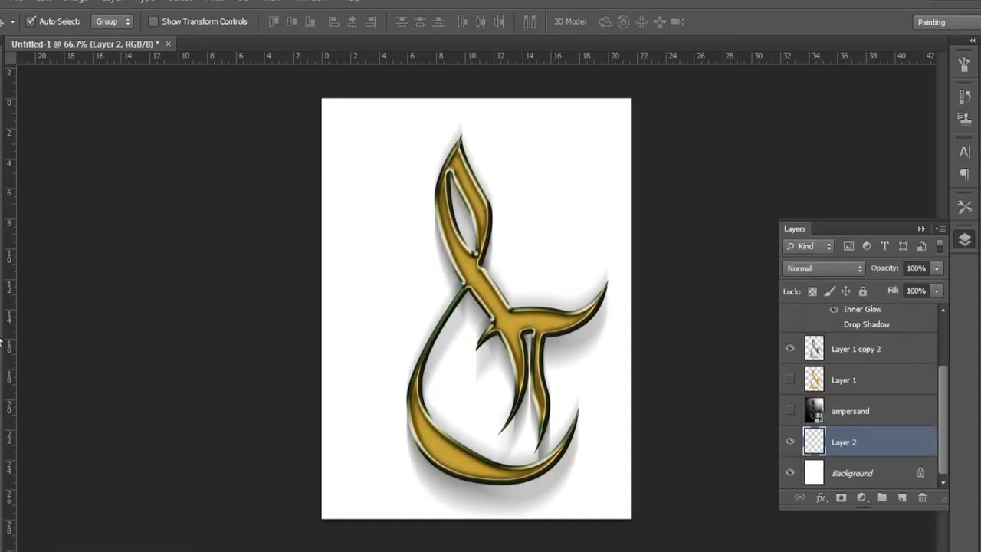
{"action": "key", "text": "g"}
{"action": "left_click_drag", "start_coordinate": [459, 149], "coordinate": [450, 532]}
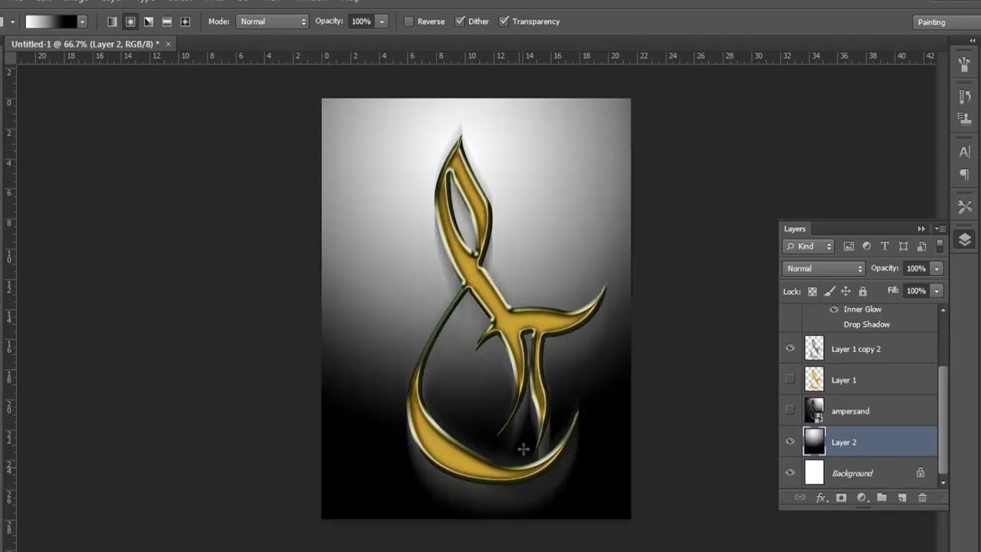
{"action": "scroll", "coordinate": [481, 268], "scroll_direction": "down", "scroll_amount": 2}
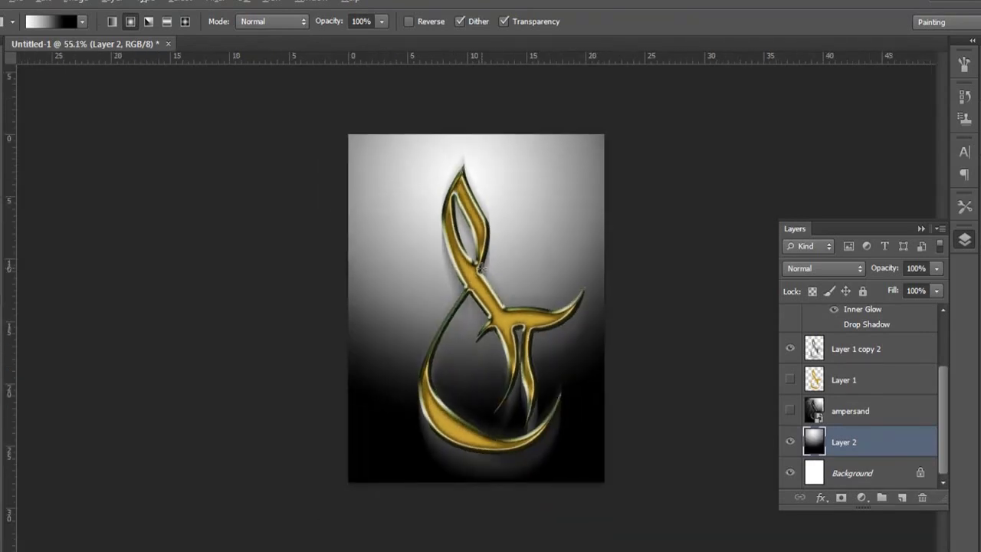
- Edit the gradient so its dark end stop becomes a light gray
{"action": "left_click", "coordinate": [44, 22]}
{"action": "left_click_drag", "start_coordinate": [568, 329], "coordinate": [637, 329]}
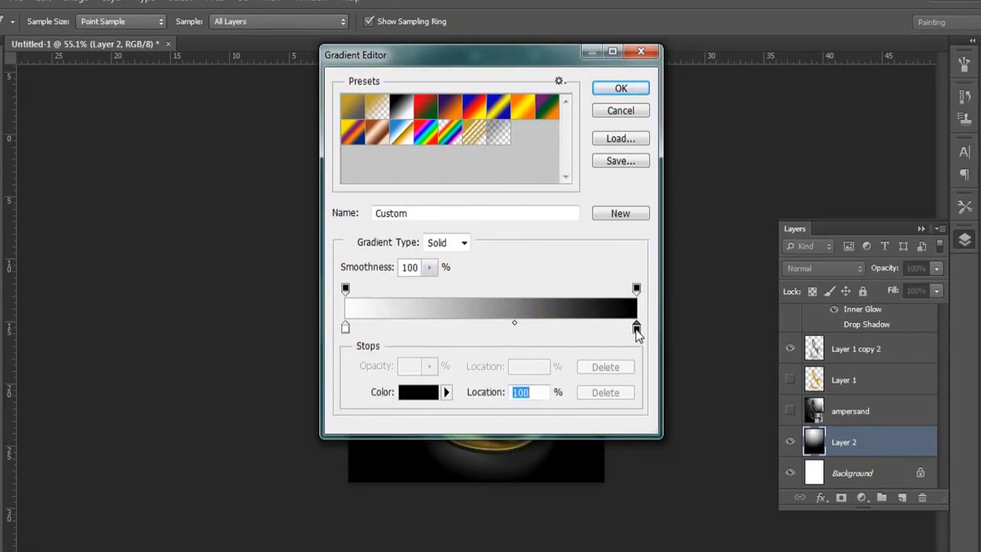
{"action": "double_click", "coordinate": [636, 330]}
{"action": "mouse_move", "coordinate": [567, 170]}
{"action": "left_mouse_down"}
{"action": "mouse_move", "coordinate": [543, 317]}
{"action": "mouse_move", "coordinate": [557, 307]}
{"action": "left_mouse_up"}
{"action": "left_click", "coordinate": [911, 122]}
{"action": "left_click", "coordinate": [629, 94]}
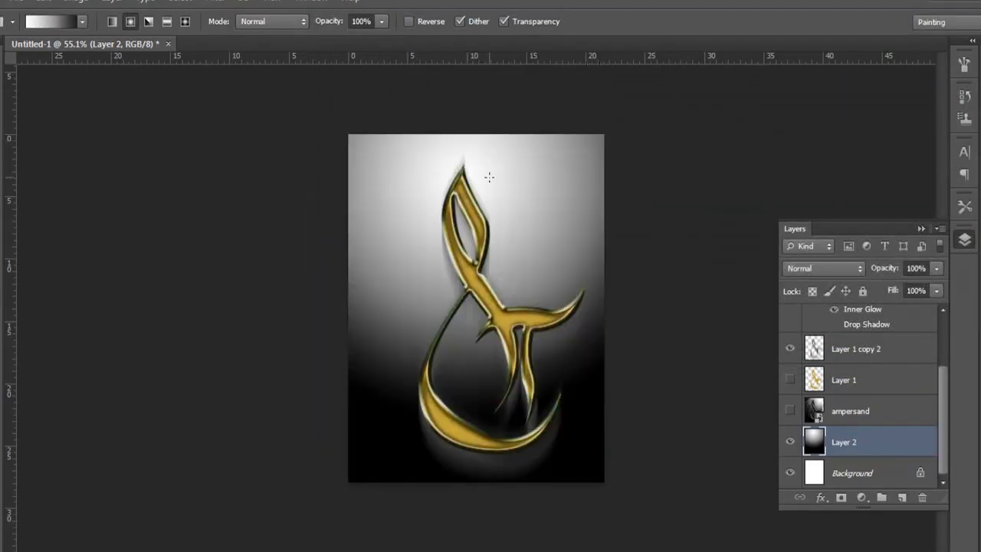
- Refill Layer 2 top to bottom with the lighter white-to-gray gradient
{"action": "scroll", "coordinate": [470, 187], "scroll_direction": "down", "scroll_amount": 2}
{"action": "left_click_drag", "start_coordinate": [472, 188], "coordinate": [466, 532]}
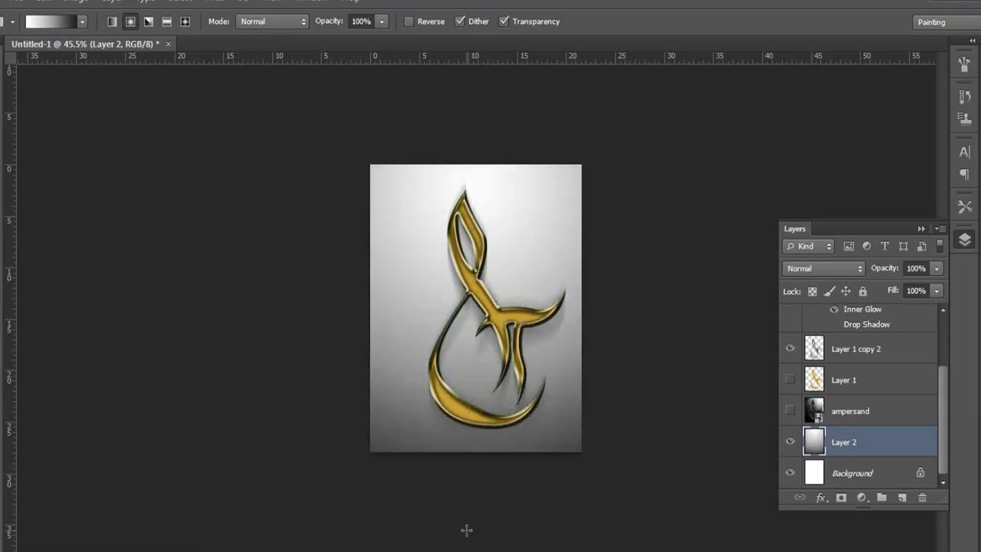
{"action": "scroll", "coordinate": [473, 416], "scroll_direction": "up", "scroll_amount": 2}
{"action": "scroll", "coordinate": [472, 419], "scroll_direction": "up", "scroll_amount": 2}
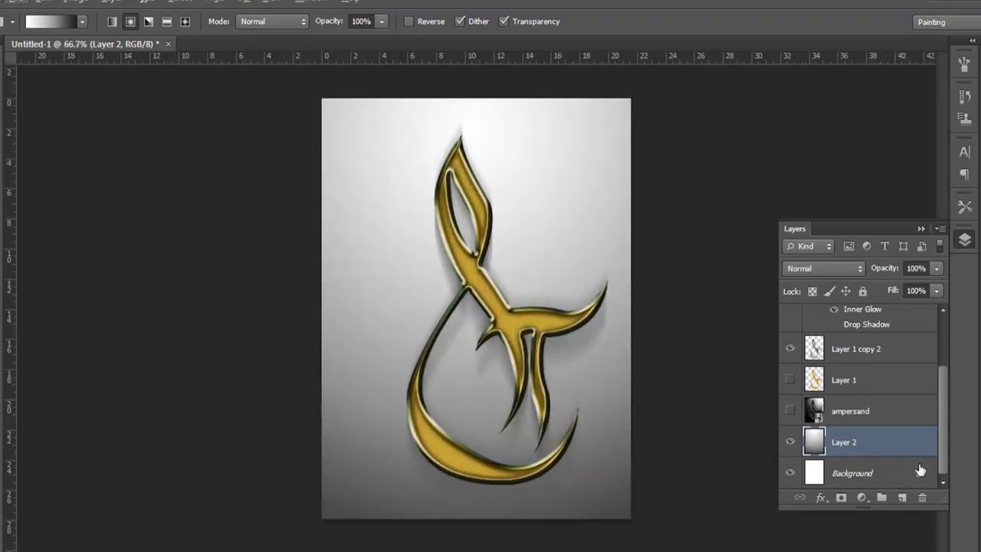
{"action": "left_click", "coordinate": [841, 351]}
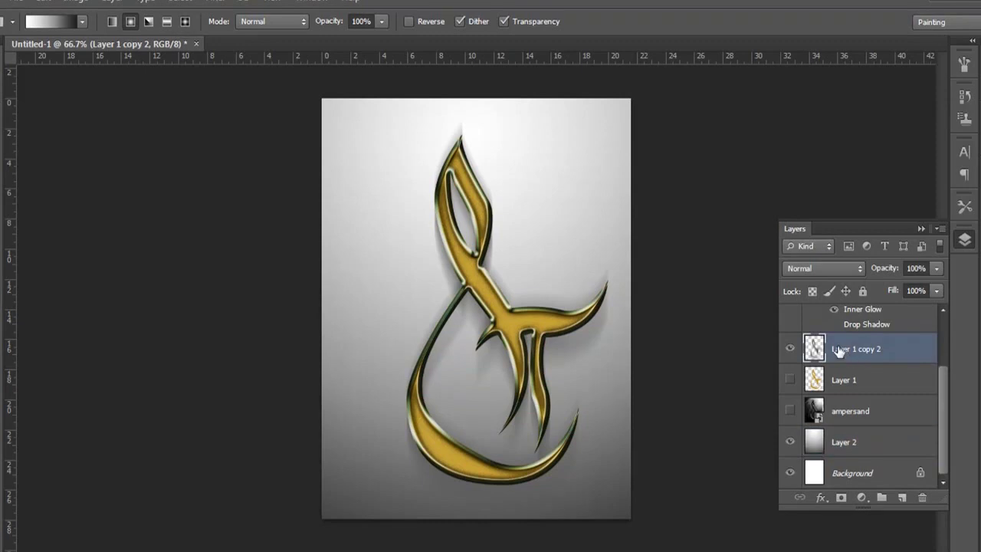
- Switch to the Dodge tool with a soft round 194 px brush at 0% hardness
{"action": "key", "text": "o"}
{"action": "right_click", "coordinate": [498, 224]}
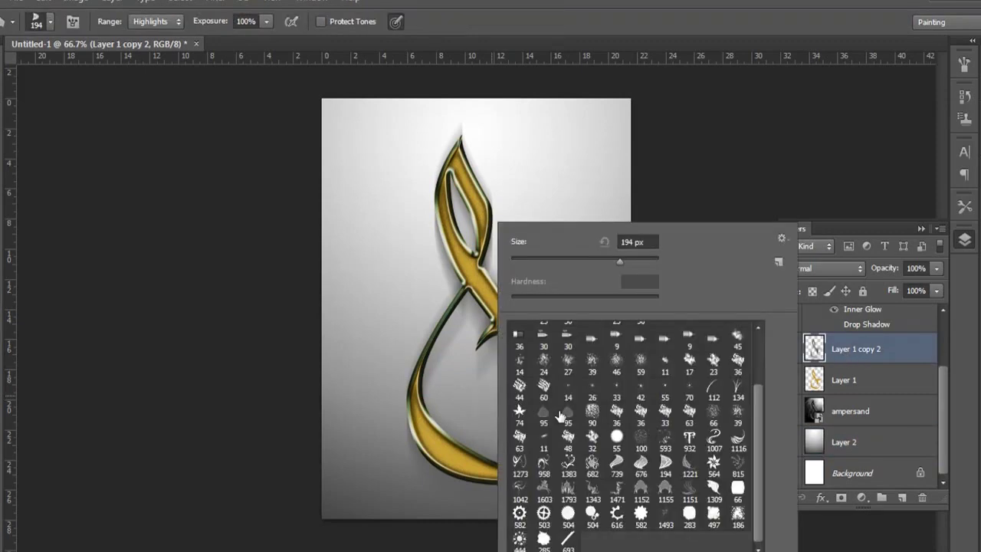
{"action": "scroll", "coordinate": [754, 425], "scroll_direction": "up", "scroll_amount": 5}
{"action": "left_click", "coordinate": [615, 334]}
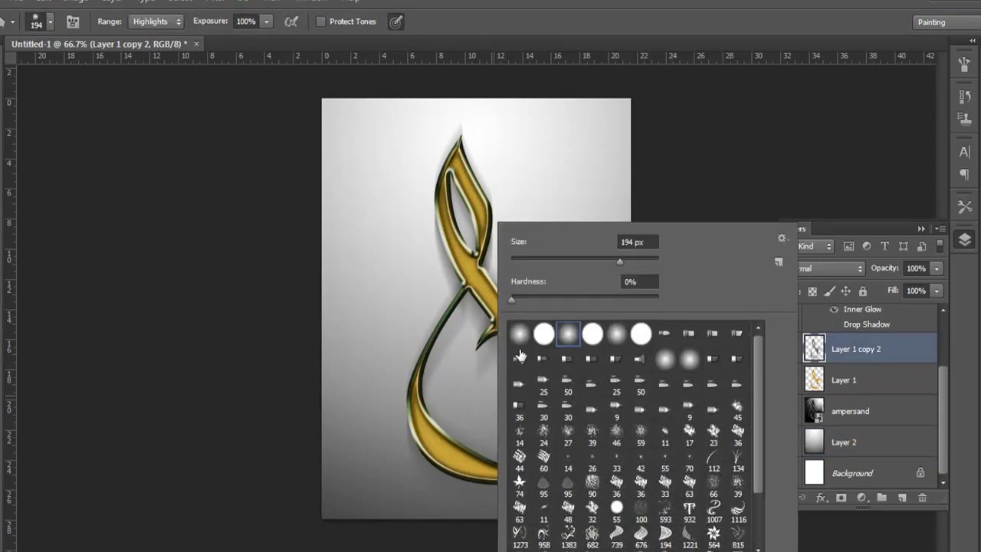
{"action": "key", "text": "Return"}
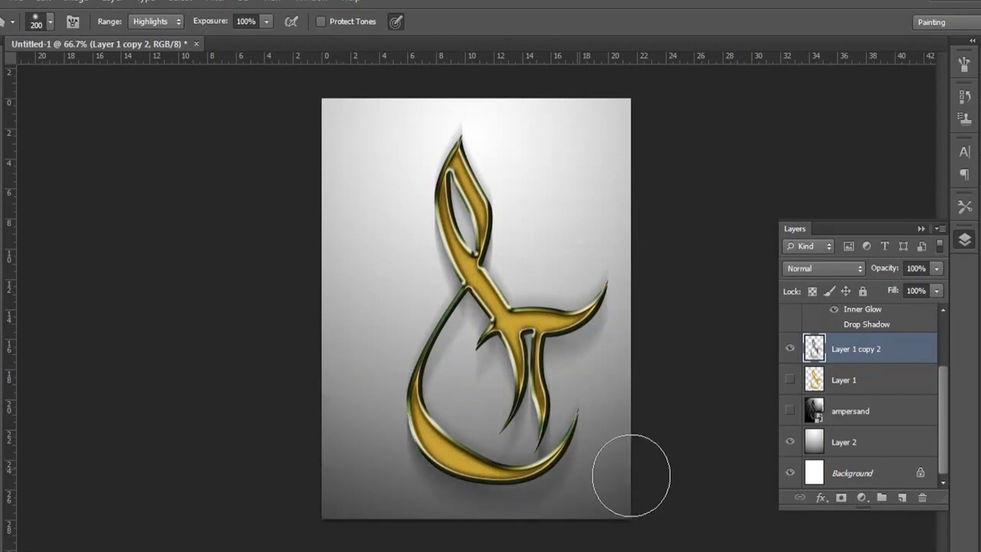